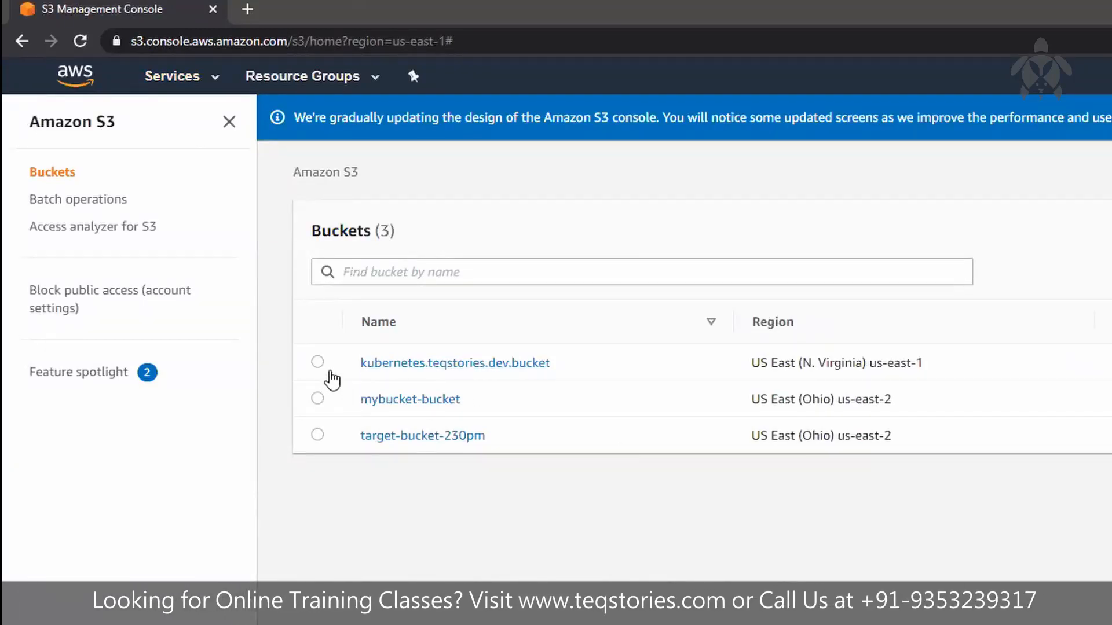
# Step: Delete the bucket mybucket-bucket, entering its name as confirmation
pyautogui.click(331, 381)
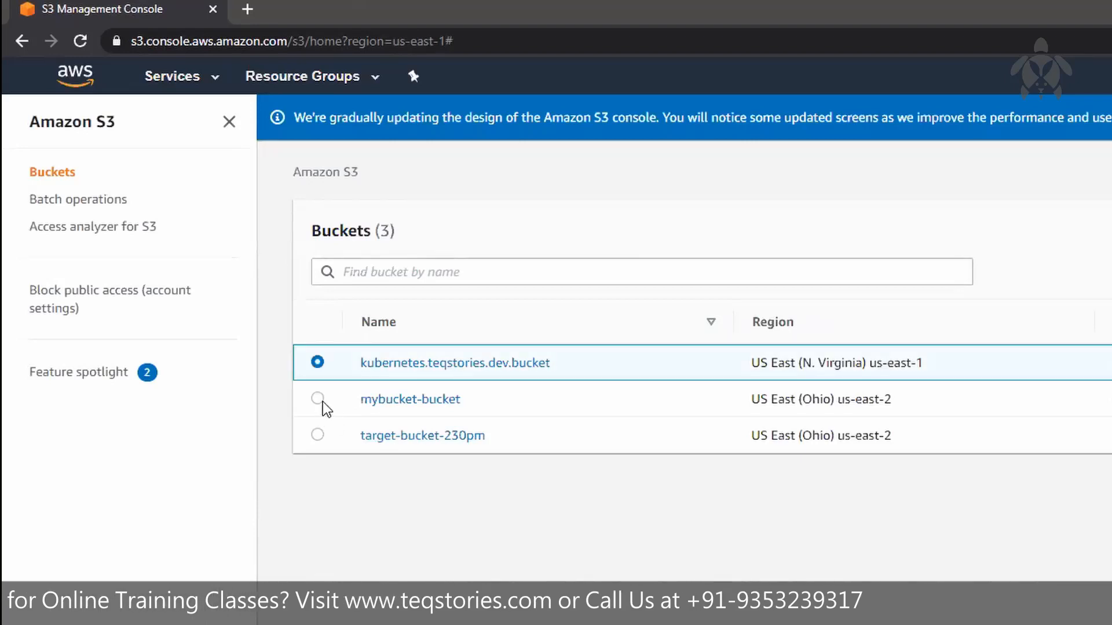
pyautogui.click(318, 399)
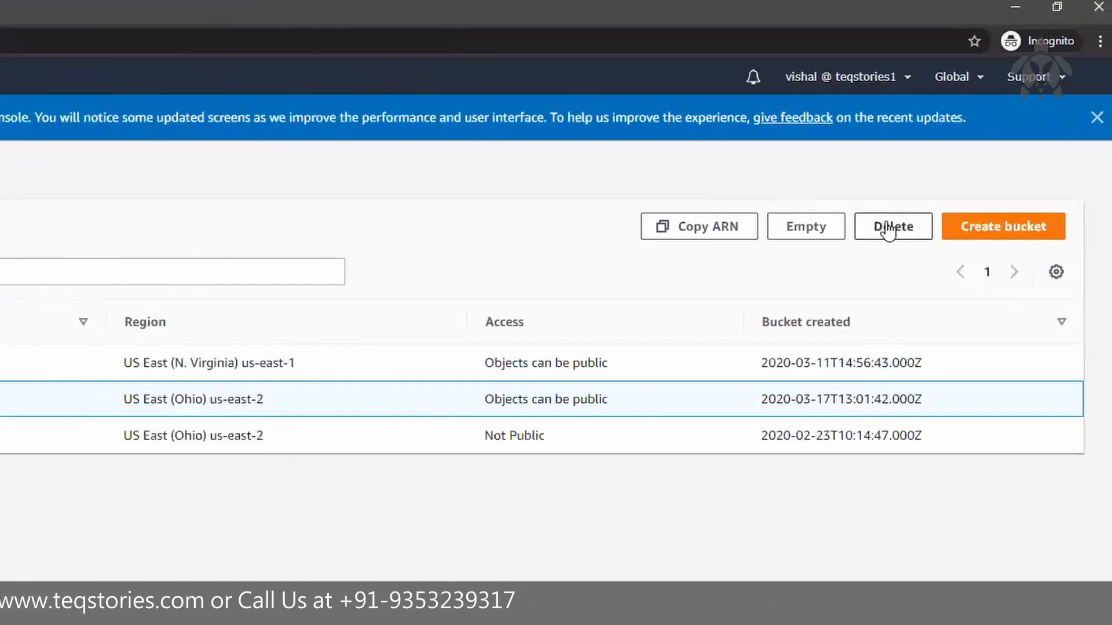
pyautogui.click(889, 227)
pyautogui.click(310, 463)
pyautogui.write('mybucket-bucket')
pyautogui.click(757, 543)
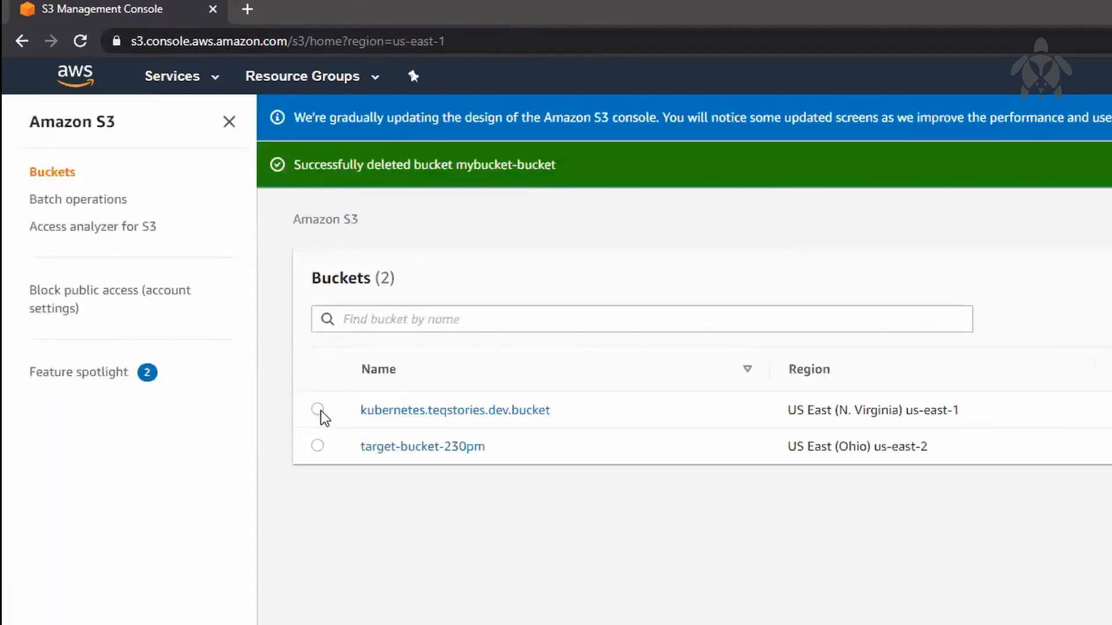
# Step: Delete the bucket kubernetes.teqstories.dev.bucket, confirming with its copied name
pyautogui.click(318, 410)
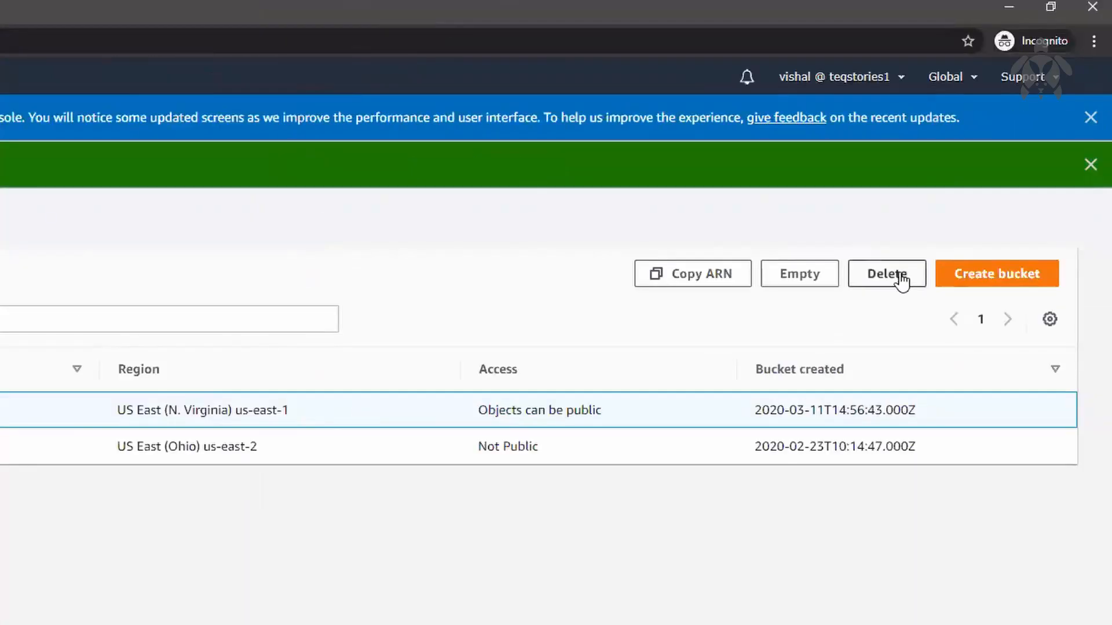
pyautogui.click(885, 274)
pyautogui.doubleClick(175, 174)
pyautogui.hotkey('ctrl', 'c')
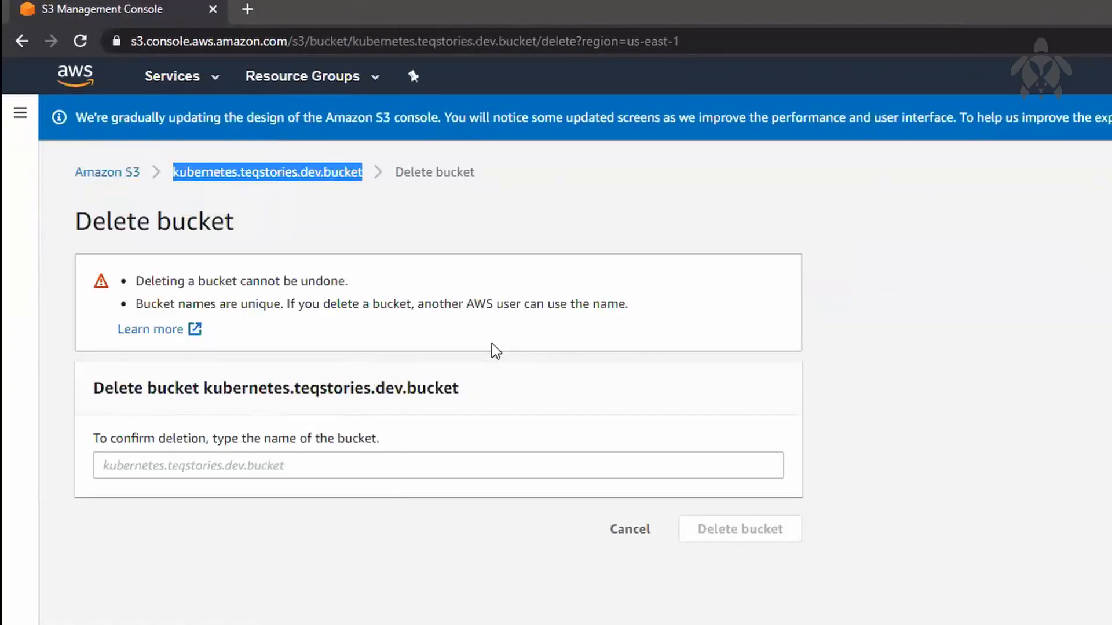
pyautogui.click(410, 463)
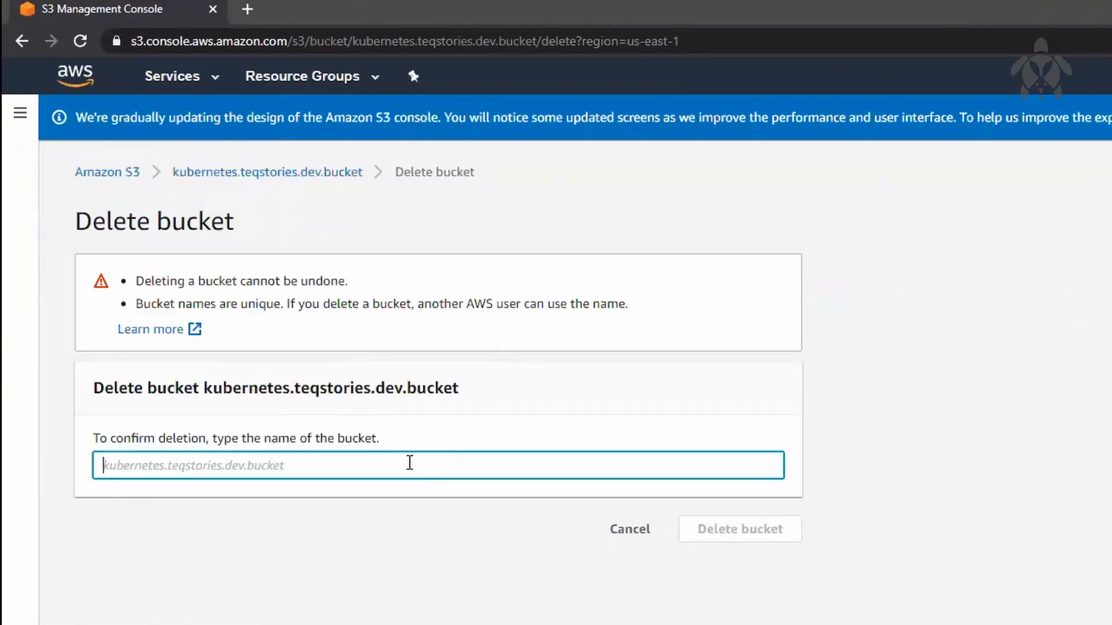
pyautogui.hotkey('ctrl', 'v')
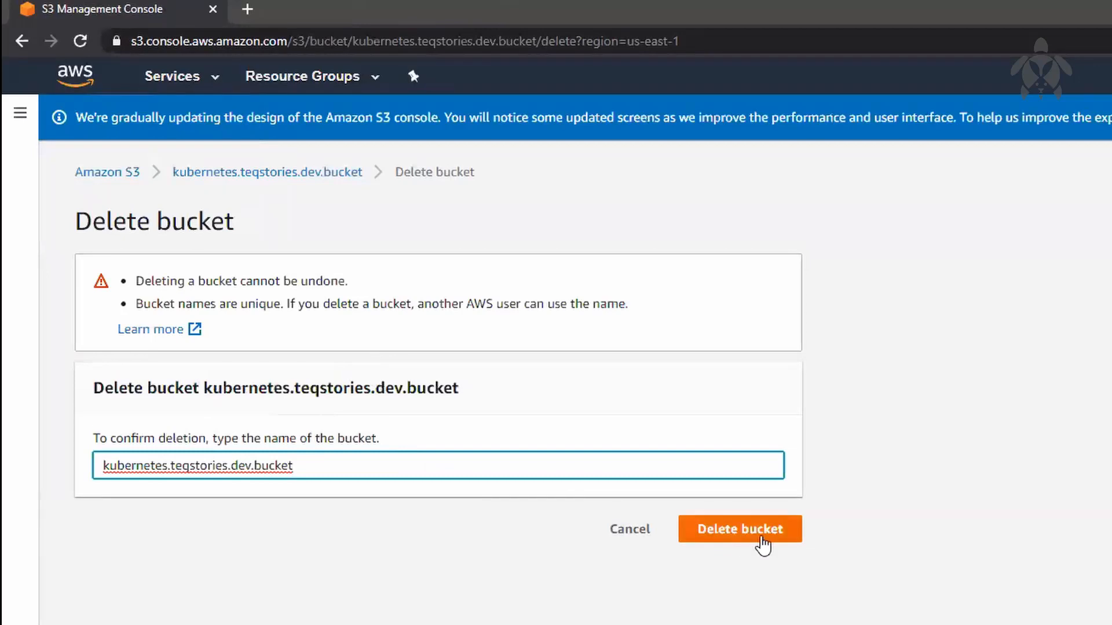
pyautogui.click(758, 537)
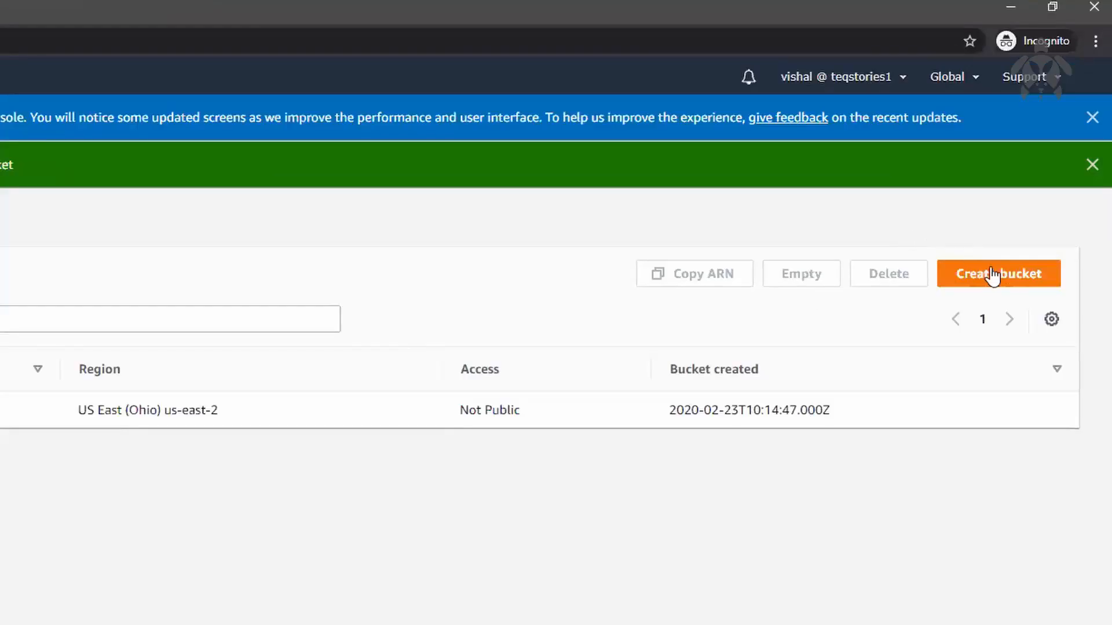
# Step: Create a bucket named mybuck-08292003 in US East (N. Virginia) us-east-1, keeping all public access blocked
pyautogui.click(1002, 275)
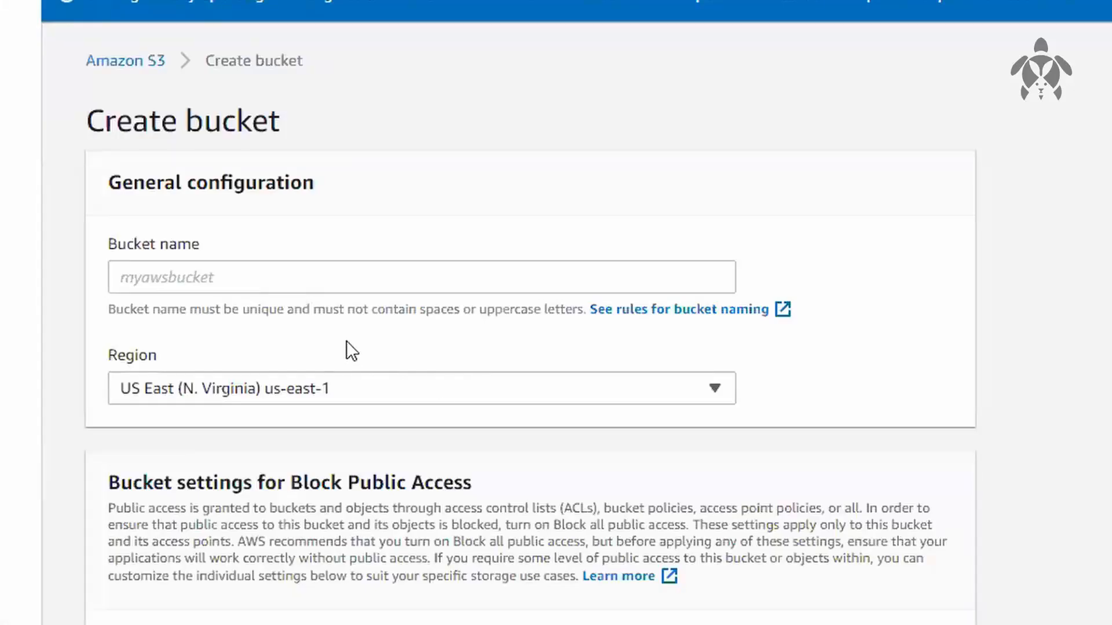
pyautogui.click(284, 282)
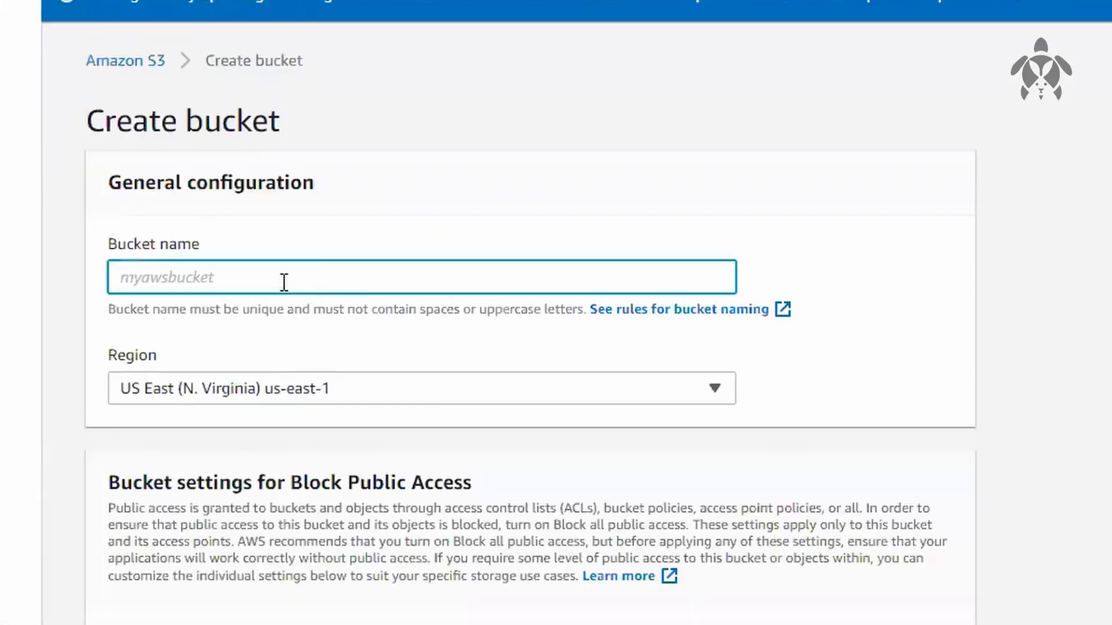
pyautogui.write('m')
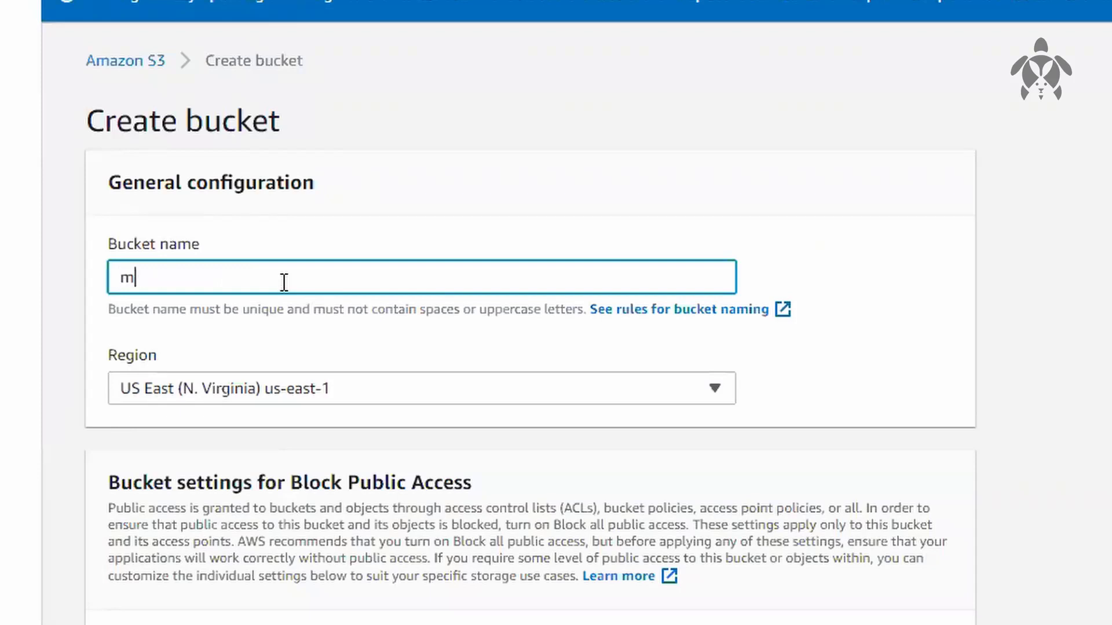
pyautogui.write('ybuck-')
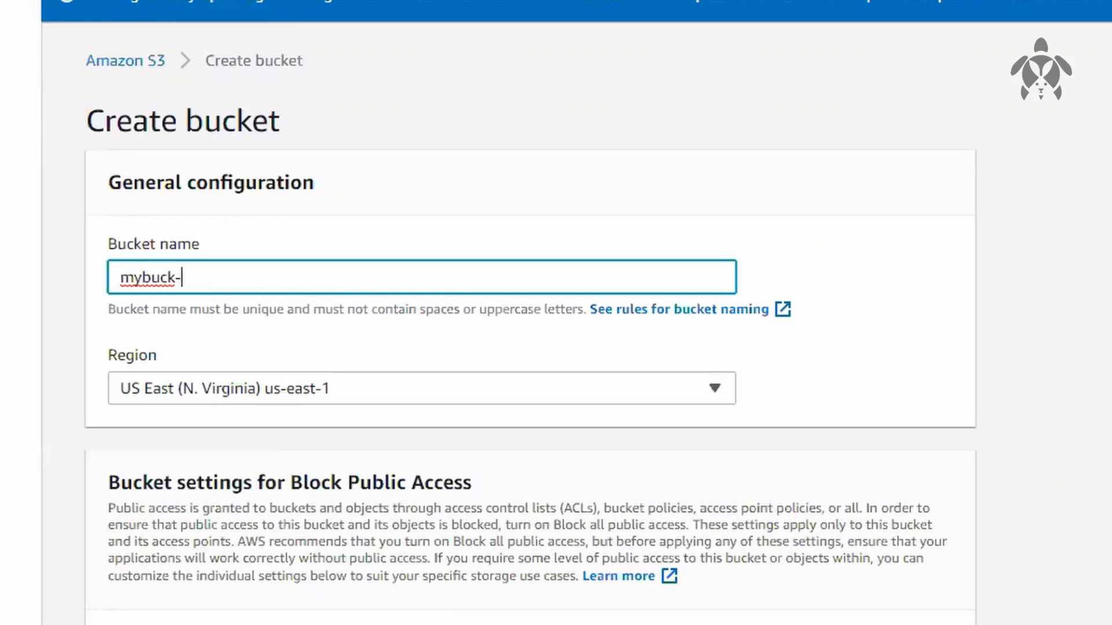
pyautogui.write('0829')
pyautogui.press('Tab')
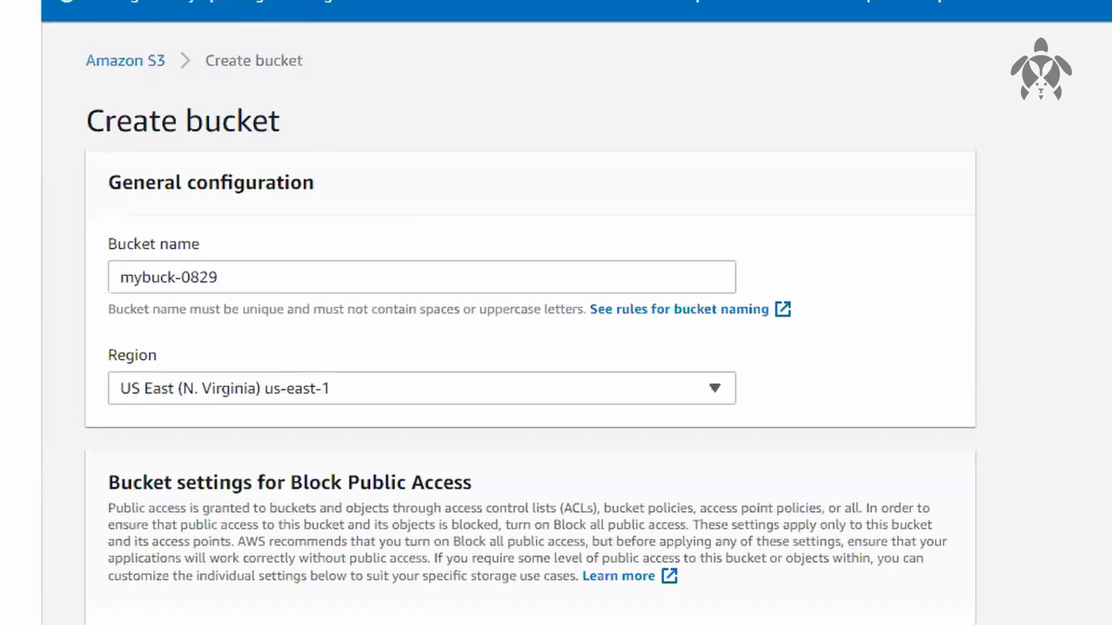
pyautogui.click(684, 278)
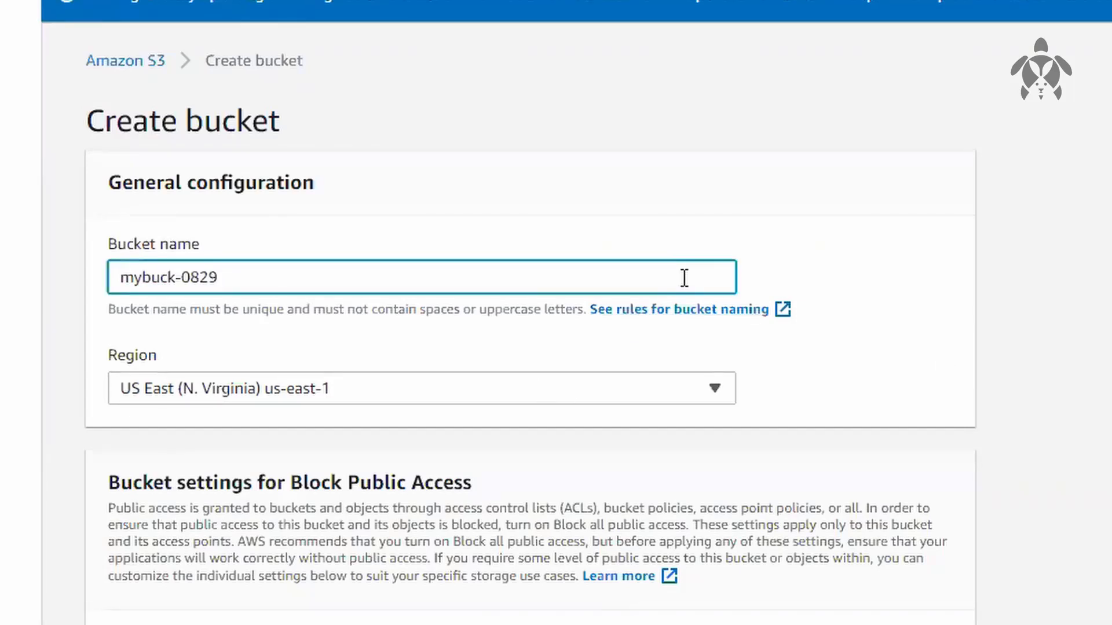
pyautogui.write('2003')
pyautogui.click(1042, 519)
pyautogui.scroll(-3, 1043, 518)
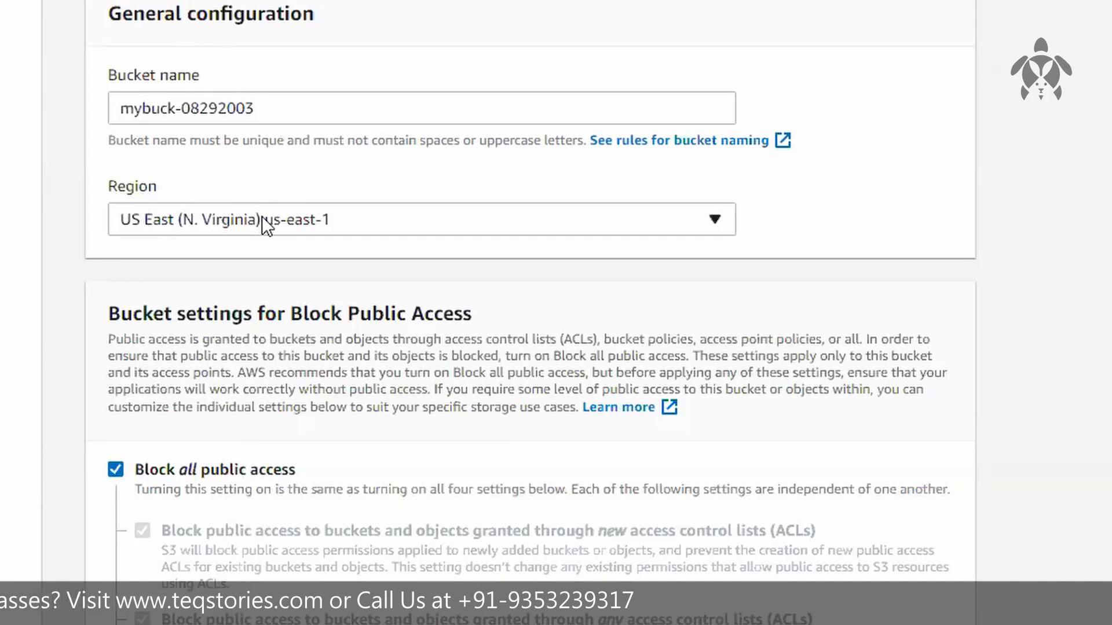
pyautogui.scroll(-7, 896, 558)
pyautogui.click(897, 559)
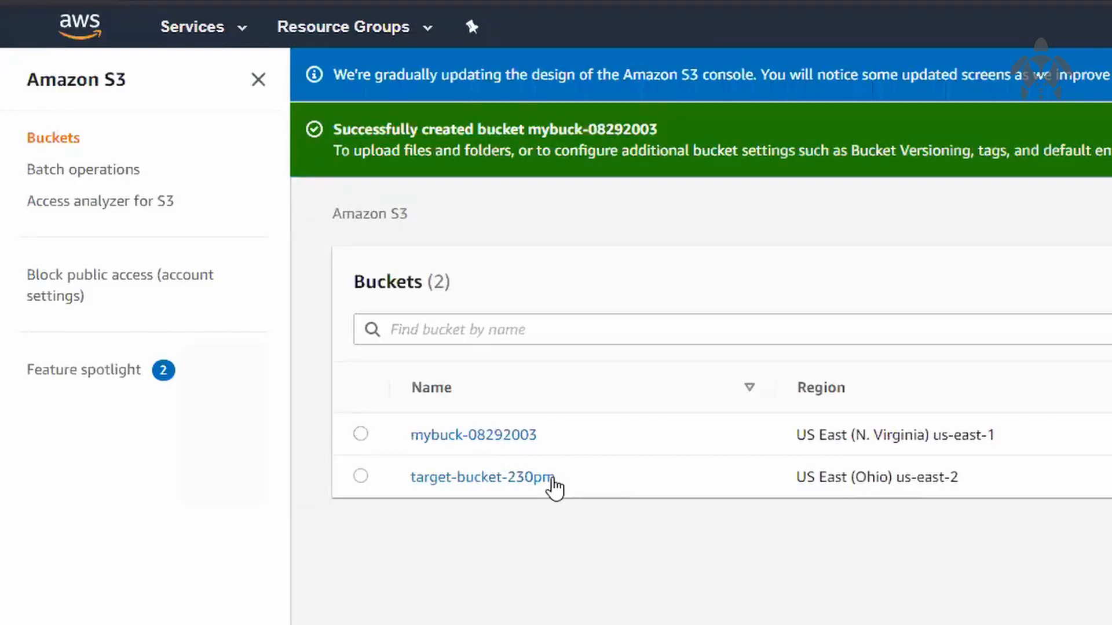
# Step: Upload the file dog cat.txt from Local Disk (D:) to the mybuck-08292003 bucket
pyautogui.click(516, 435)
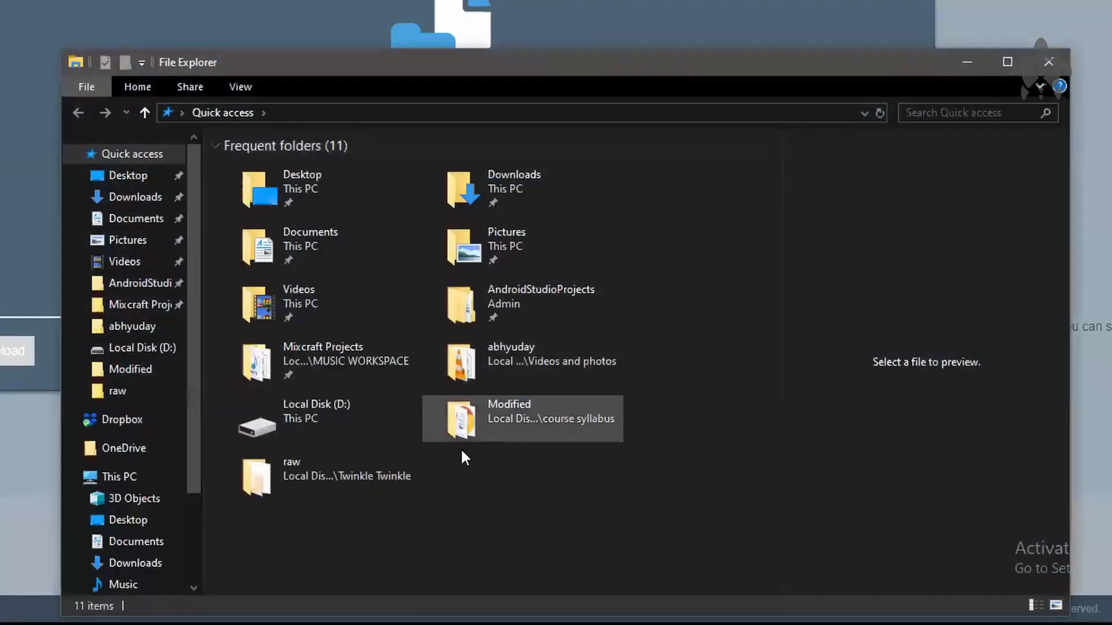
pyautogui.doubleClick(349, 416)
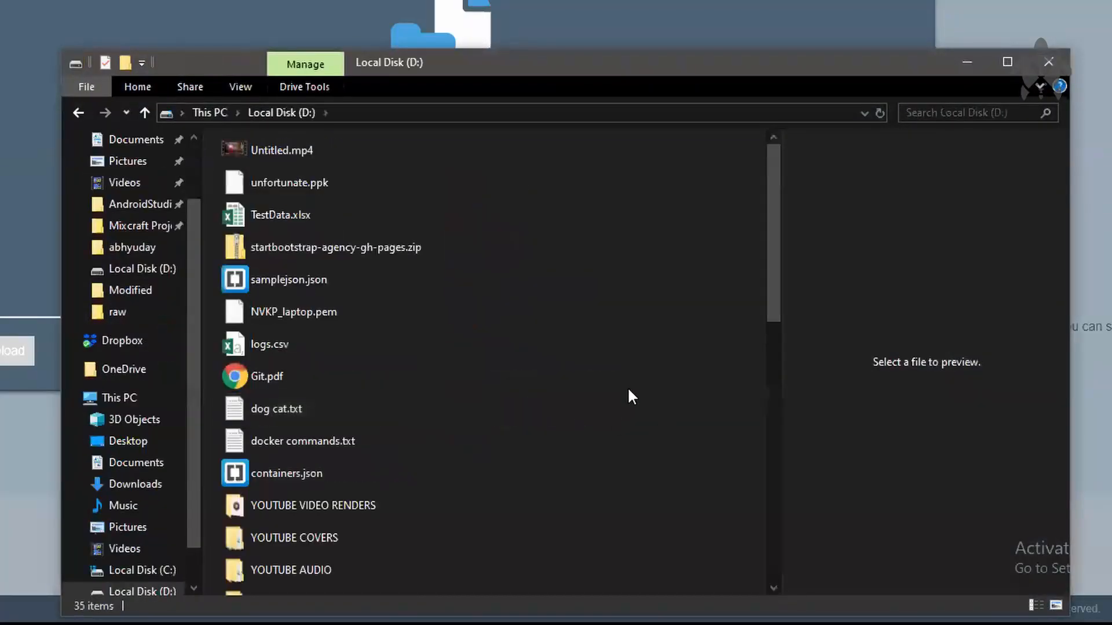
pyautogui.scroll(-1, 536, 191)
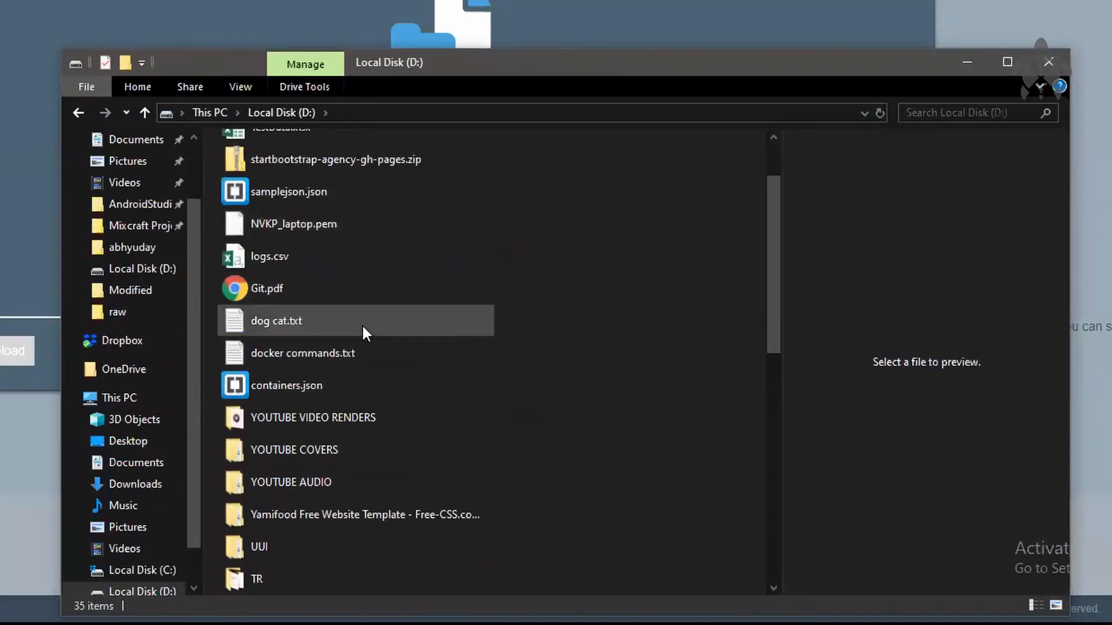
pyautogui.click(289, 319)
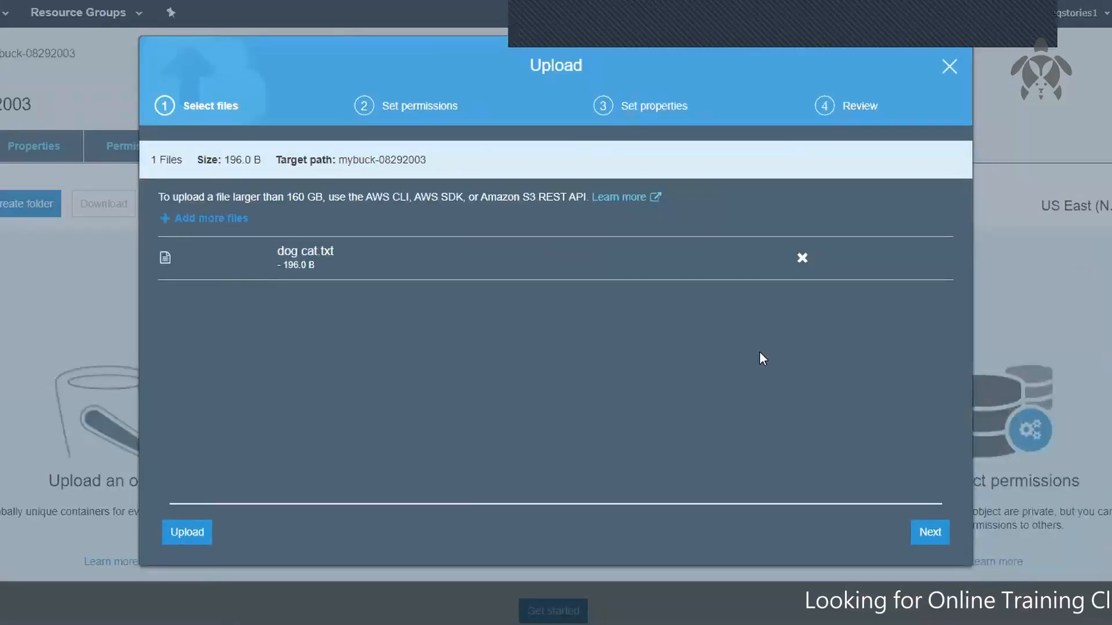
pyautogui.click(184, 532)
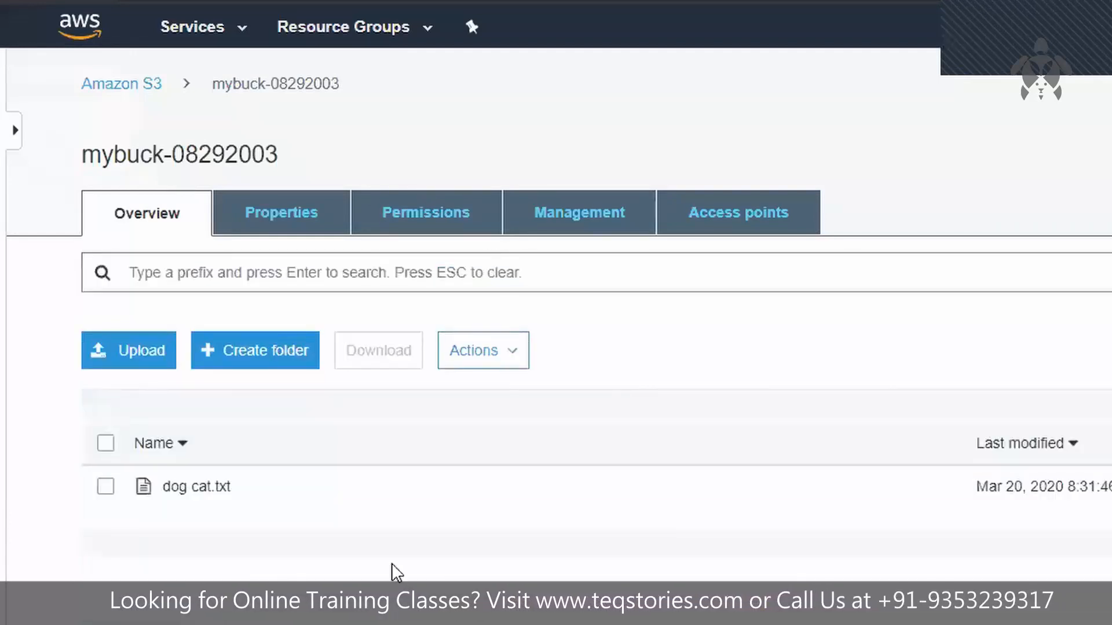
# Step: Examine the overview of dog cat.txt, including its owner, last modified date, Etag, storage class, size and key
pyautogui.click(372, 506)
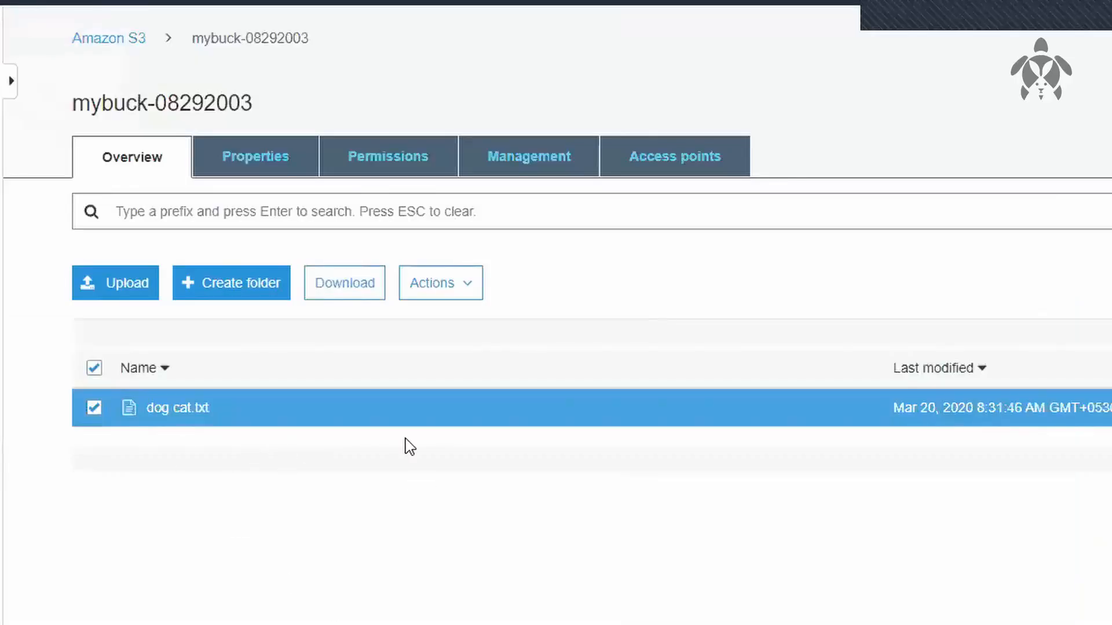
pyautogui.click(178, 409)
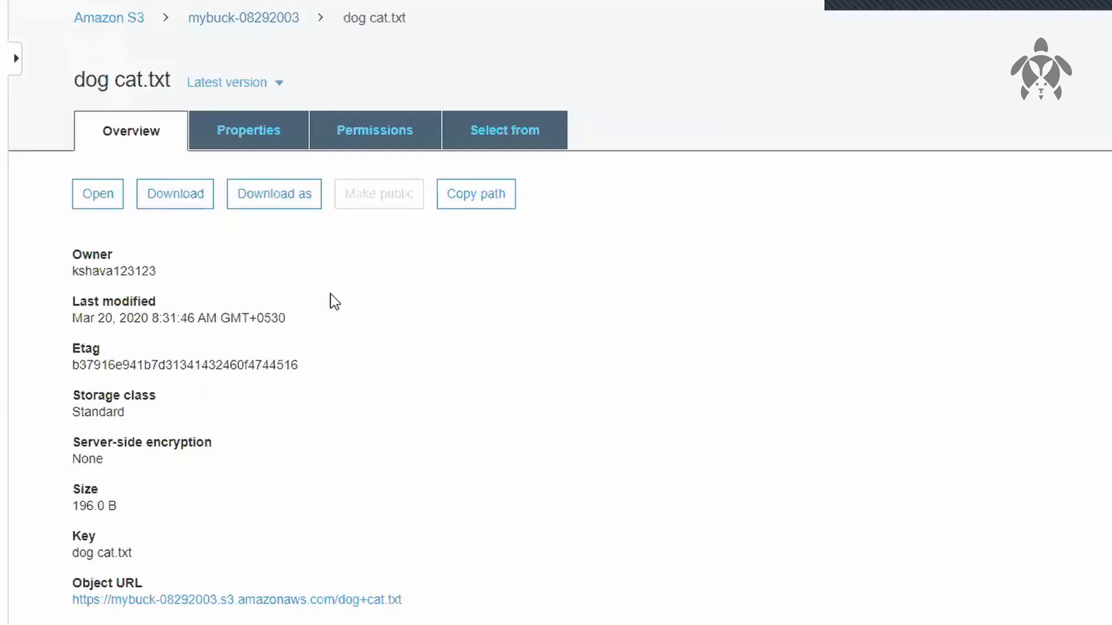
pyautogui.moveTo(70, 250); pyautogui.dragTo(129, 256)
pyautogui.click(128, 256)
pyautogui.moveTo(68, 300); pyautogui.dragTo(172, 300)
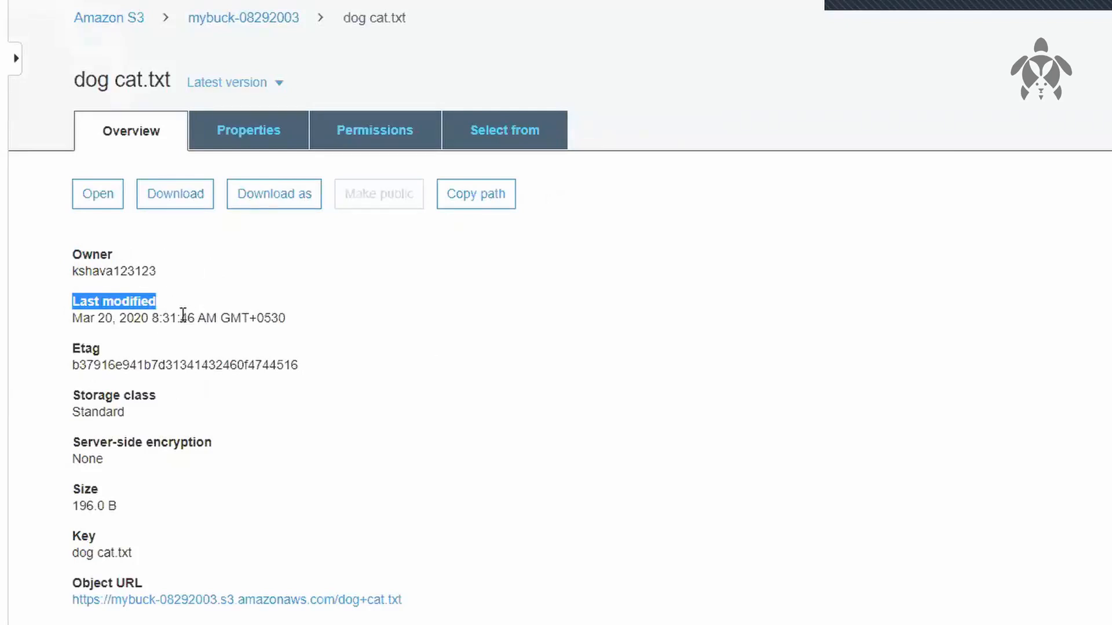
pyautogui.moveTo(70, 353); pyautogui.dragTo(318, 358)
pyautogui.click(317, 357)
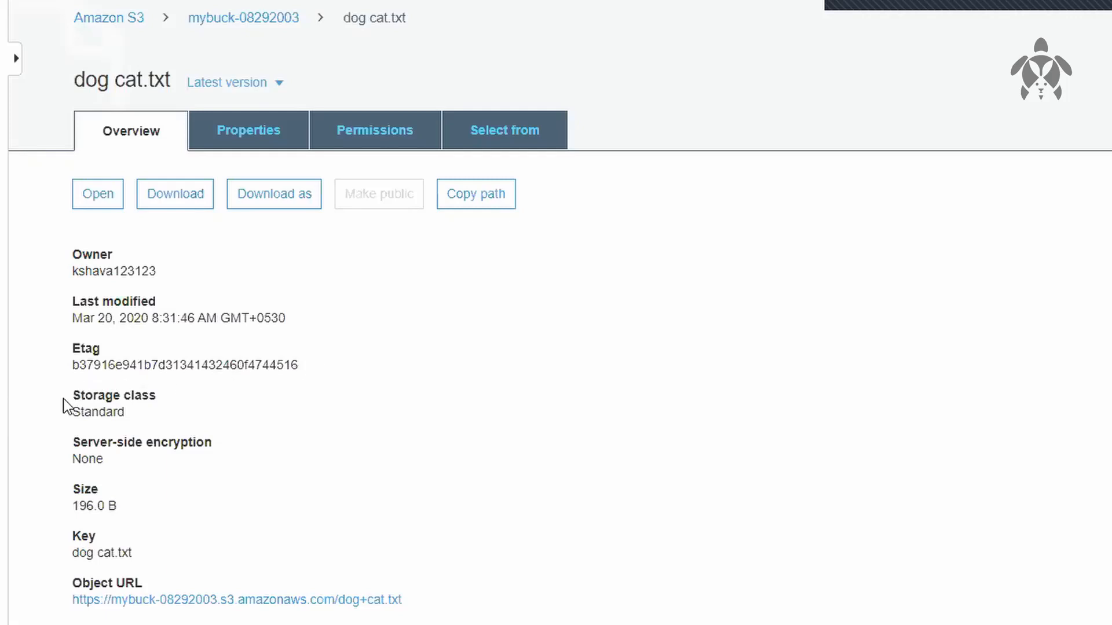
pyautogui.moveTo(64, 400); pyautogui.dragTo(133, 417)
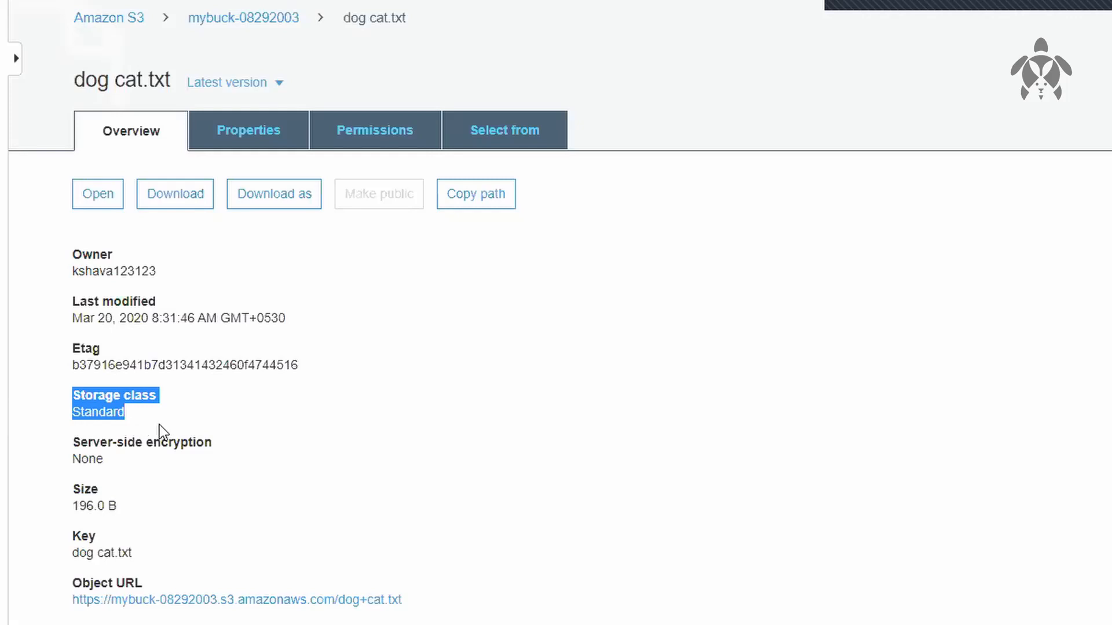
pyautogui.click(346, 499)
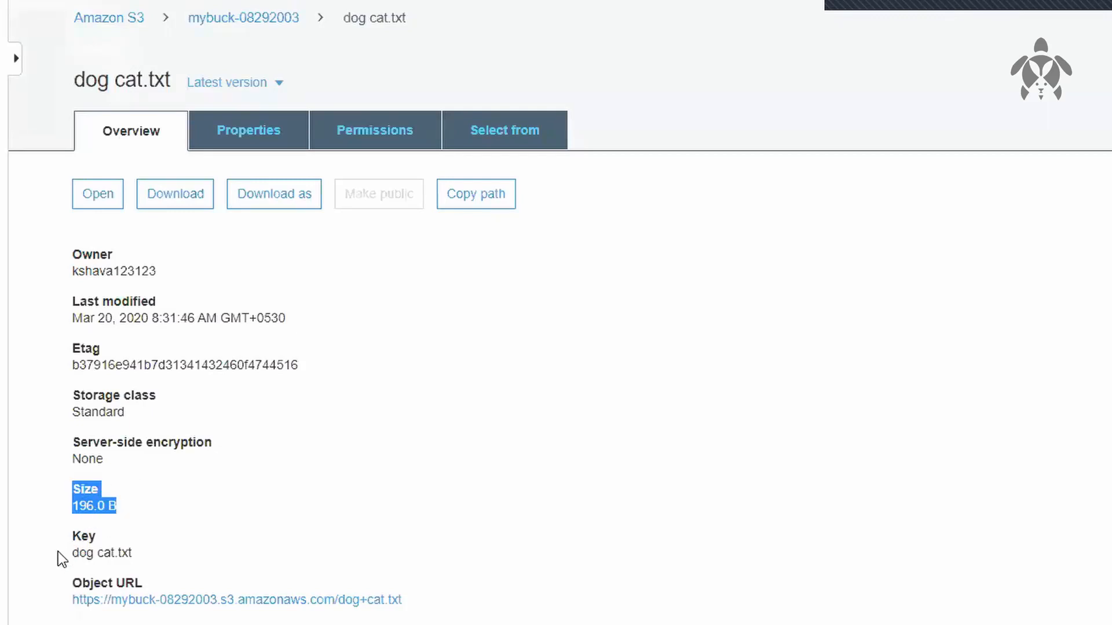
pyautogui.moveTo(58, 551); pyautogui.dragTo(182, 552)
pyautogui.click(182, 552)
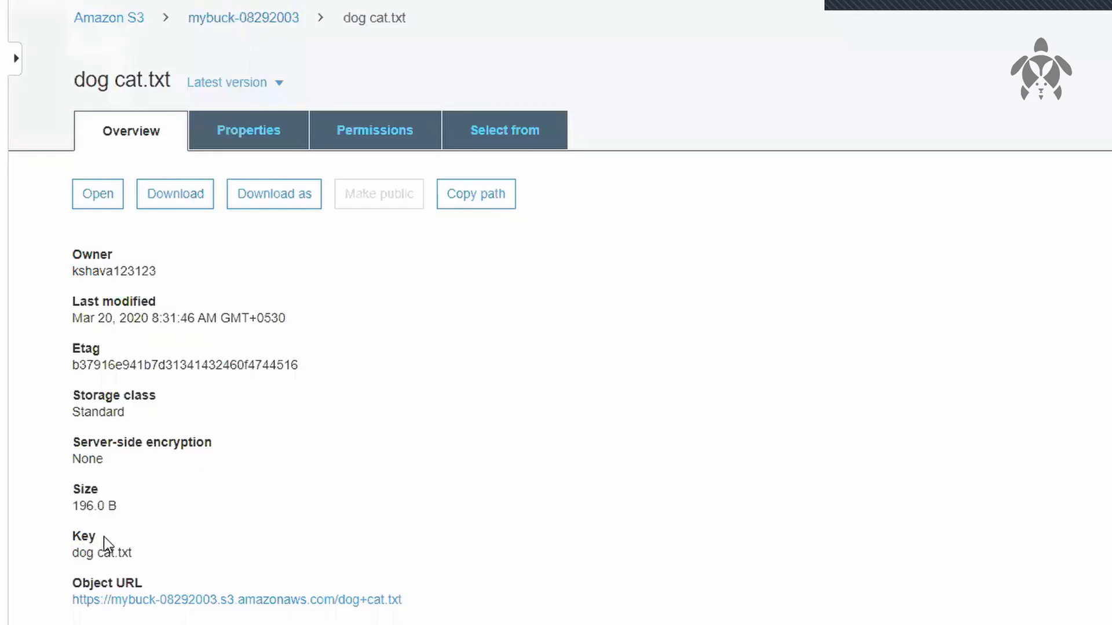
pyautogui.moveTo(72, 551); pyautogui.dragTo(135, 547)
# Step: Create a folder named myfolder in the mybuck-08292003 bucket
pyautogui.click(263, 19)
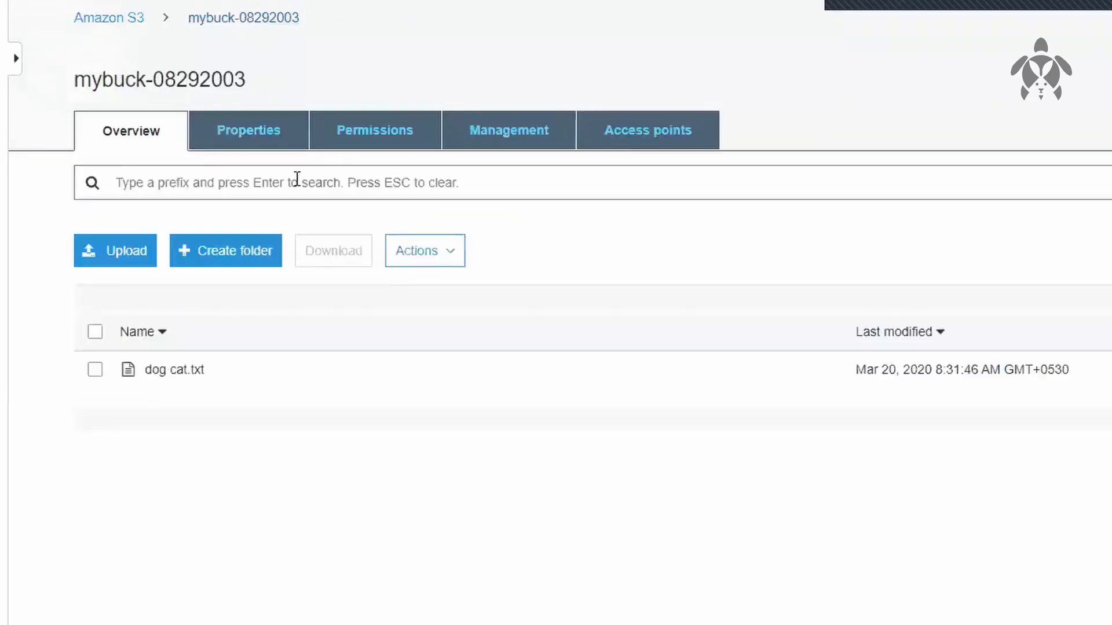
pyautogui.click(214, 245)
pyautogui.write('m')
pyautogui.press('BackSpace')
pyautogui.write('myfolder')
pyautogui.scroll(-1, 266, 362)
pyautogui.click(168, 593)
# Step: Move dog cat.txt into myfolder within the mybuck-08292003 bucket
pyautogui.scroll(-2, 93, 261)
pyautogui.click(95, 250)
pyautogui.click(446, 100)
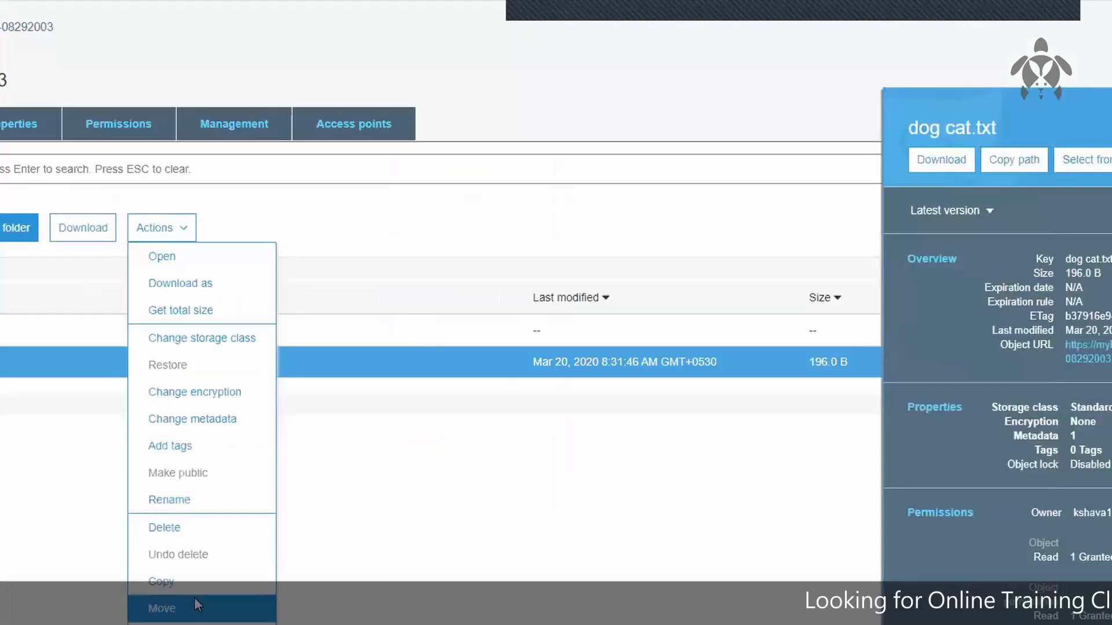
pyautogui.click(194, 605)
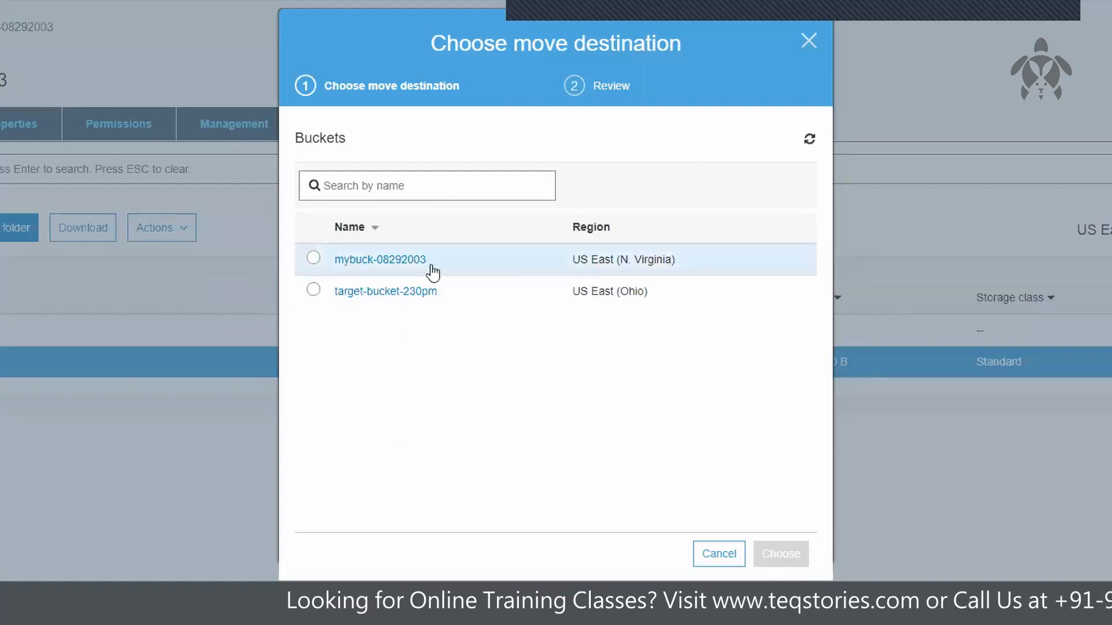
pyautogui.click(388, 264)
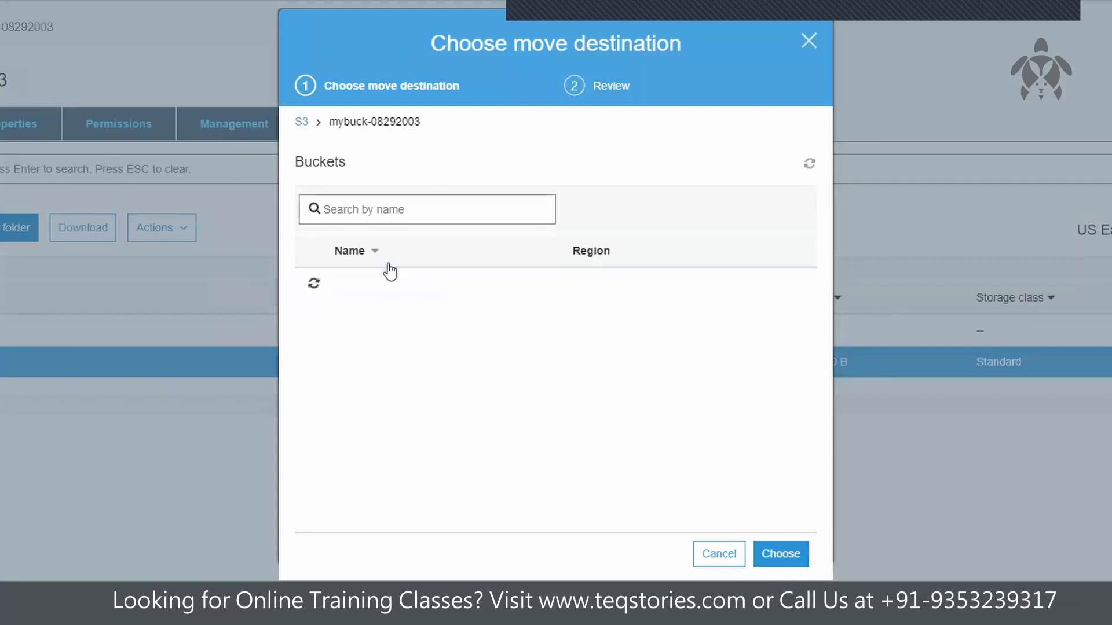
pyautogui.click(362, 282)
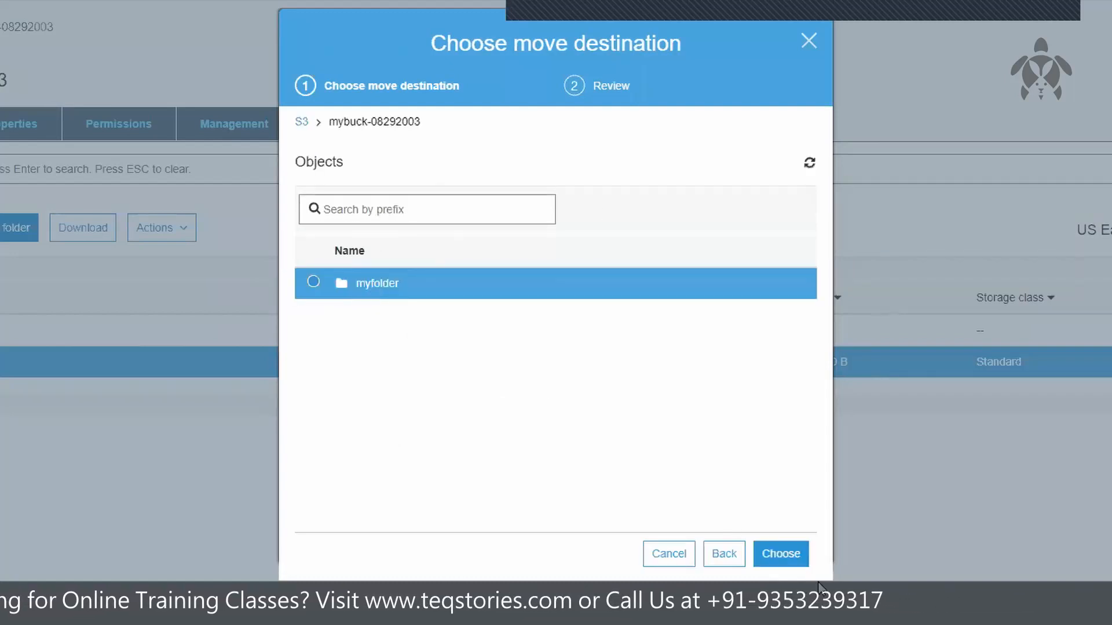
pyautogui.click(797, 559)
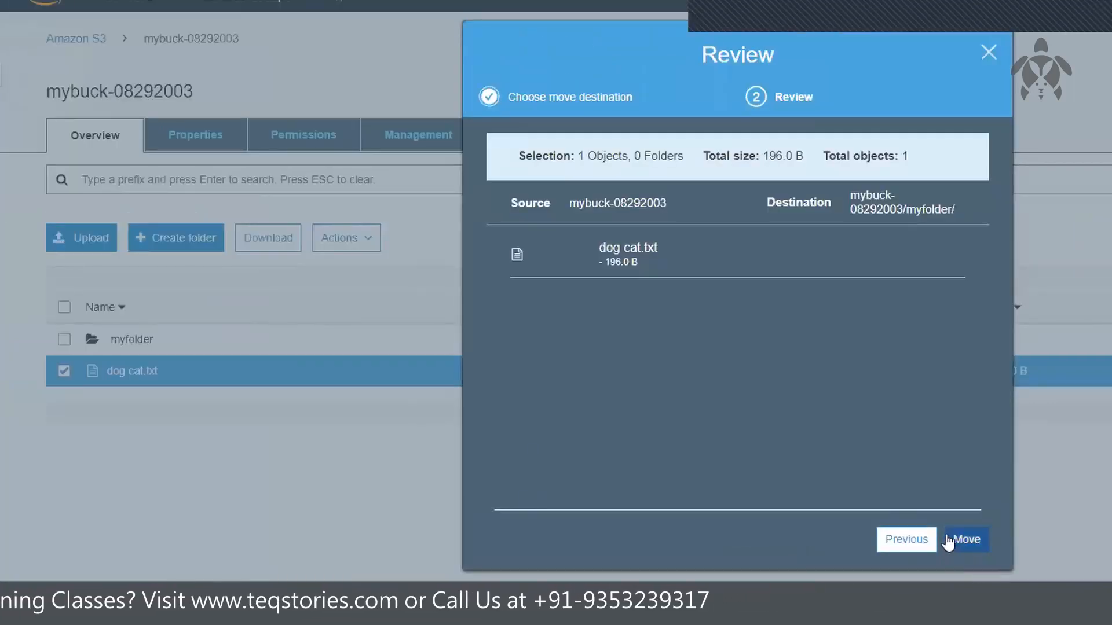
pyautogui.click(961, 539)
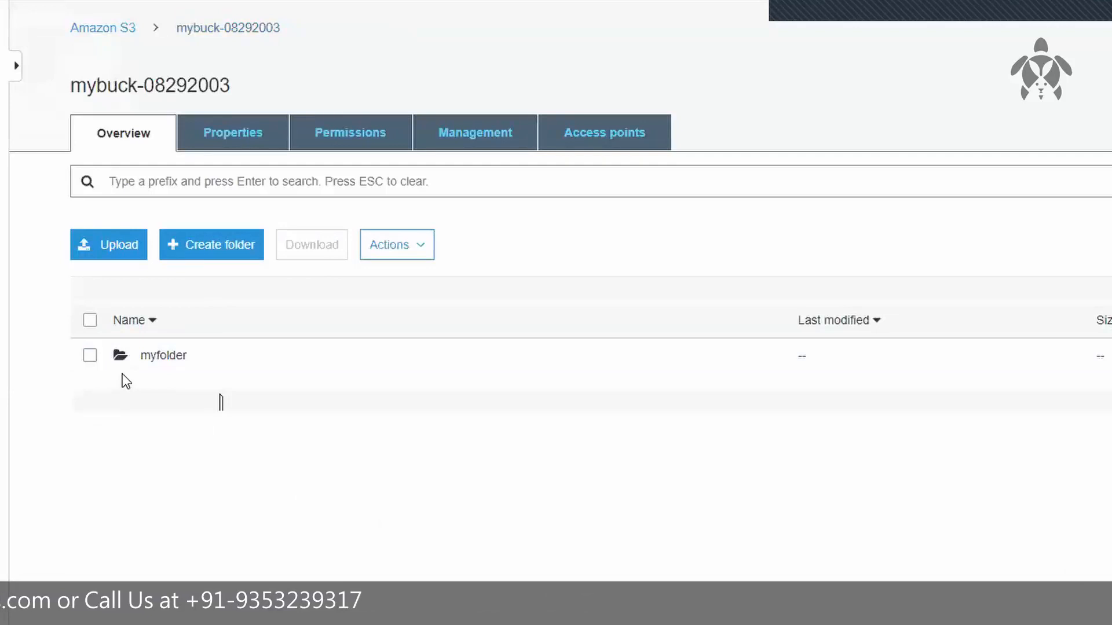
# Step: Examine the key and object URL of dog cat.txt in myfolder, comparing the bucket address and the folder path
pyautogui.click(148, 355)
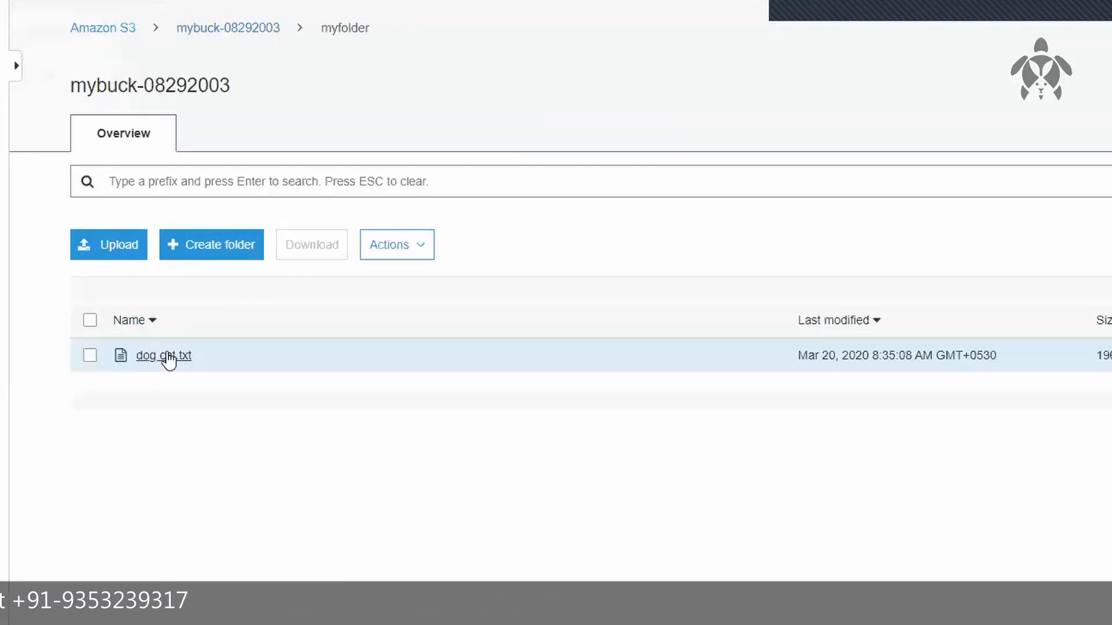
pyautogui.click(166, 357)
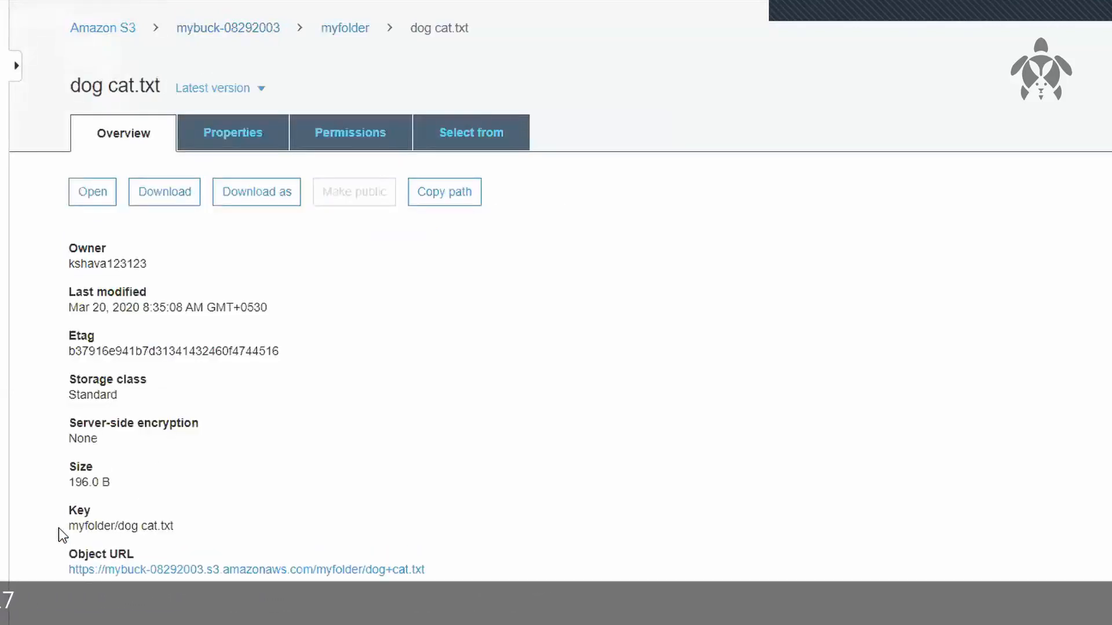
pyautogui.moveTo(60, 526); pyautogui.dragTo(183, 522)
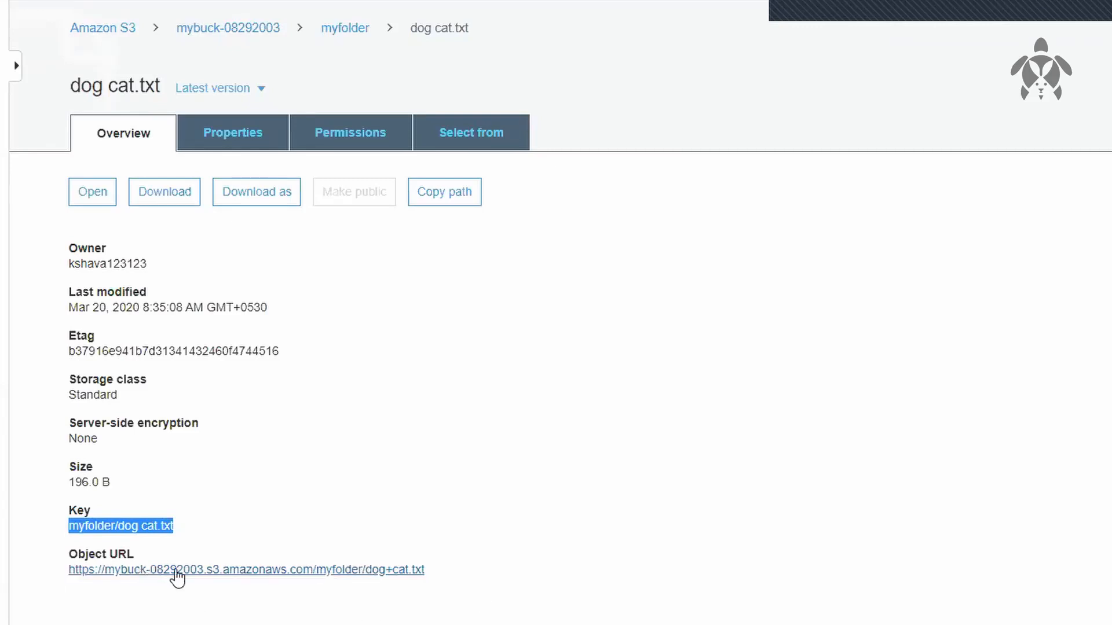
pyautogui.moveTo(55, 574); pyautogui.dragTo(318, 570)
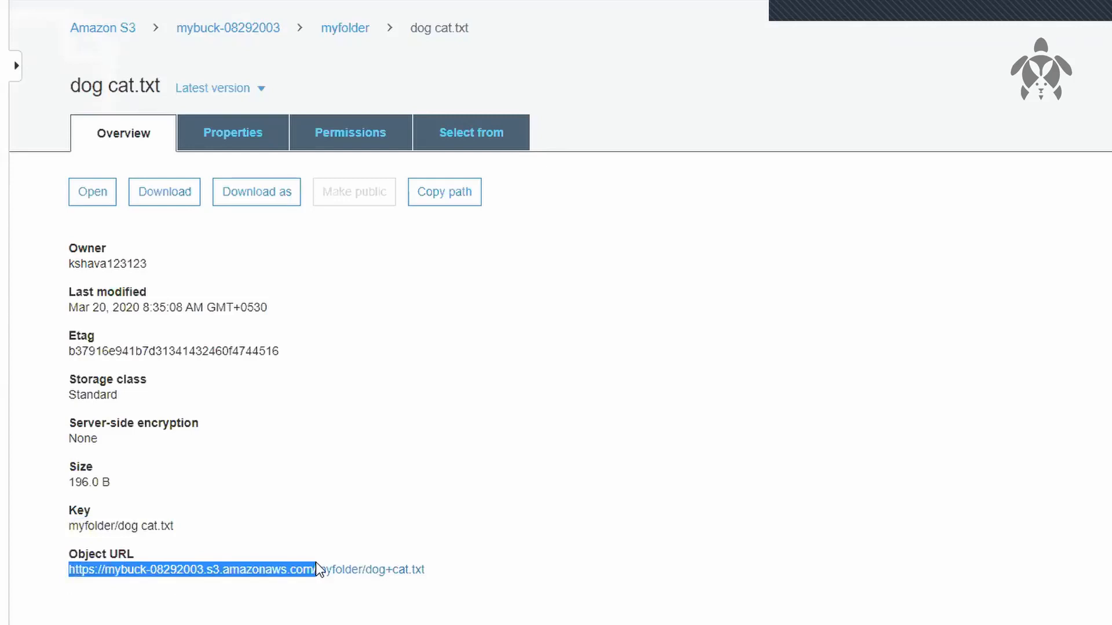
pyautogui.click(373, 622)
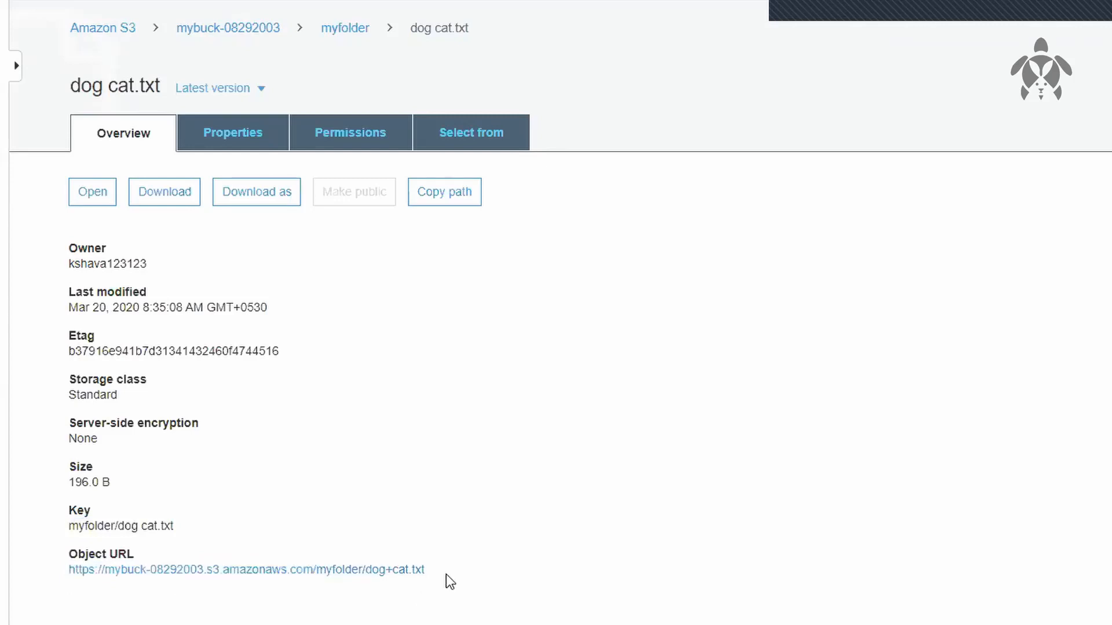
pyautogui.moveTo(468, 555); pyautogui.dragTo(333, 571)
pyautogui.click(426, 574)
pyautogui.moveTo(425, 571); pyautogui.dragTo(317, 576)
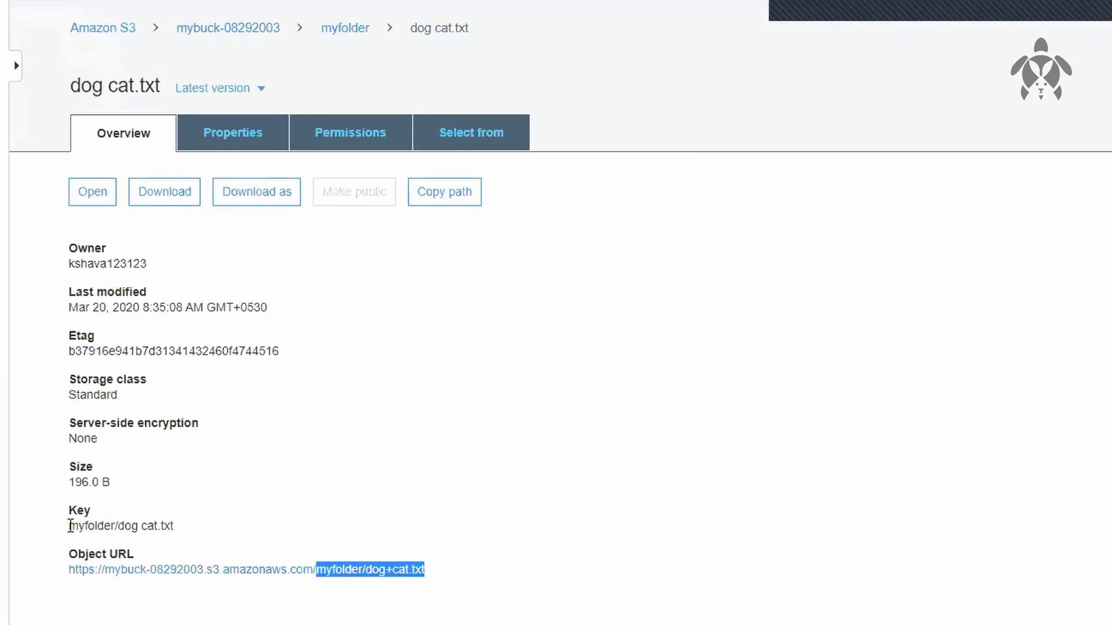
pyautogui.moveTo(70, 526); pyautogui.dragTo(201, 521)
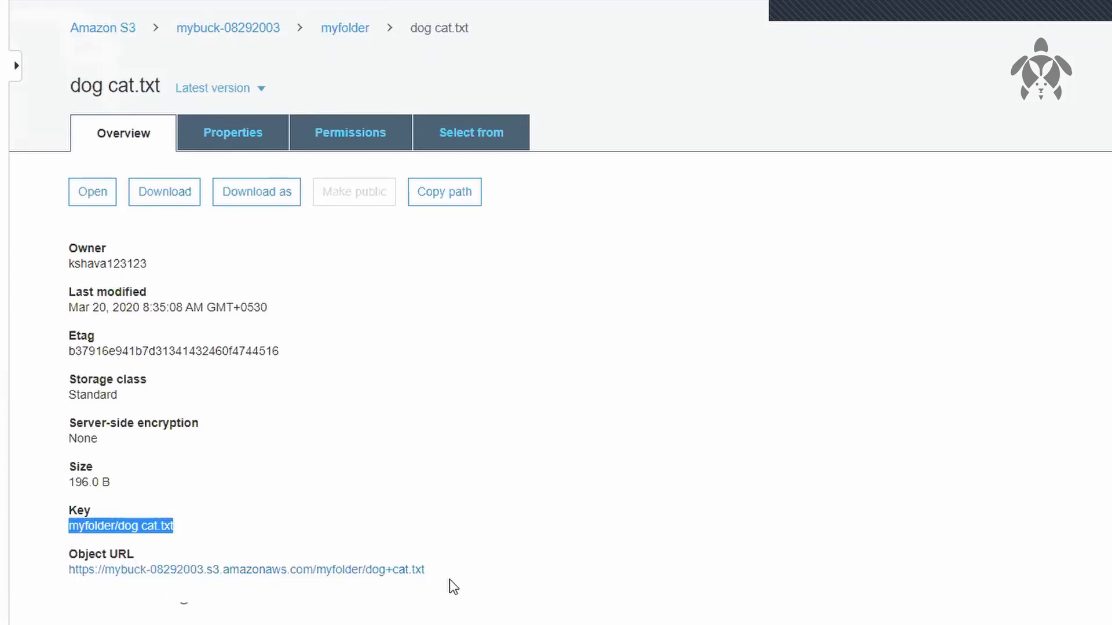
pyautogui.click(154, 526)
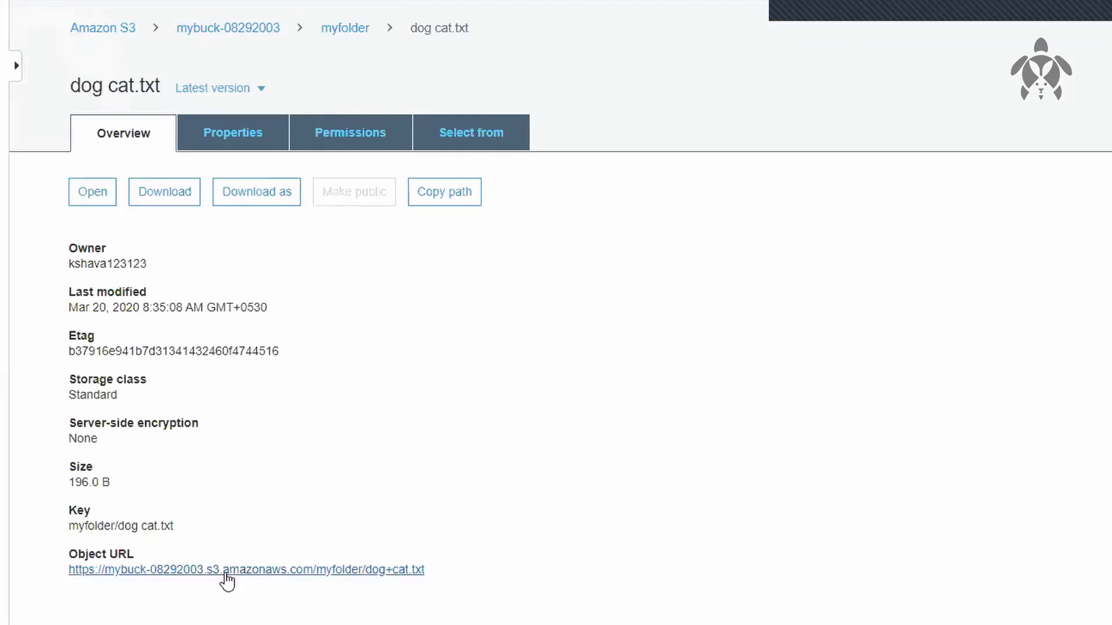
# Step: Check the object URL of dog cat.txt in a separate browser tab, and close that tab
pyautogui.rightClick(227, 575)
pyautogui.click(276, 580)
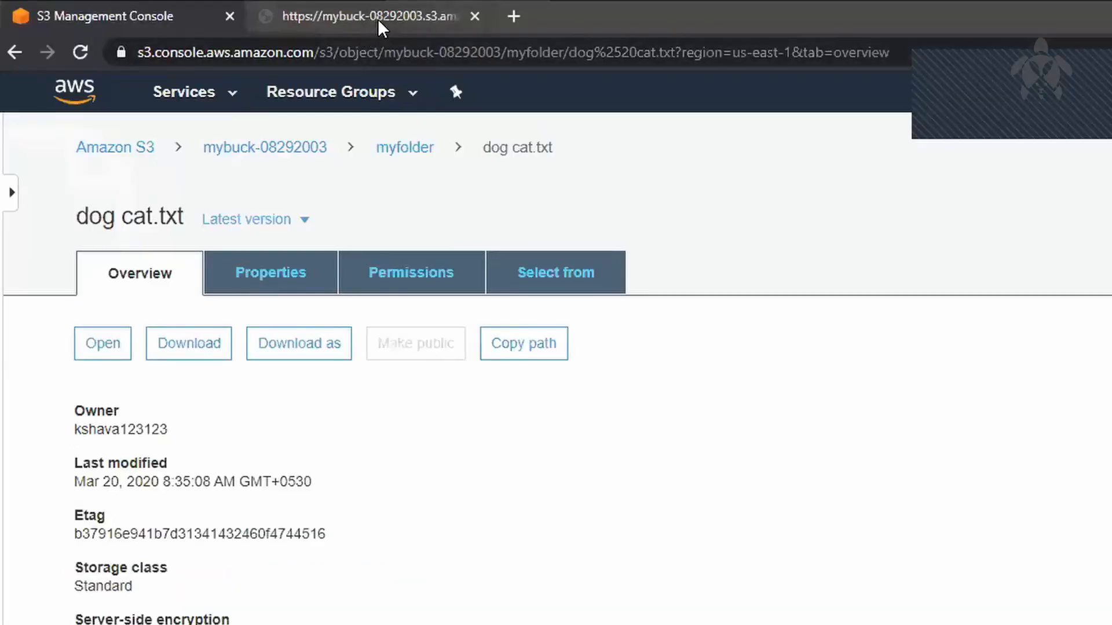
pyautogui.click(379, 21)
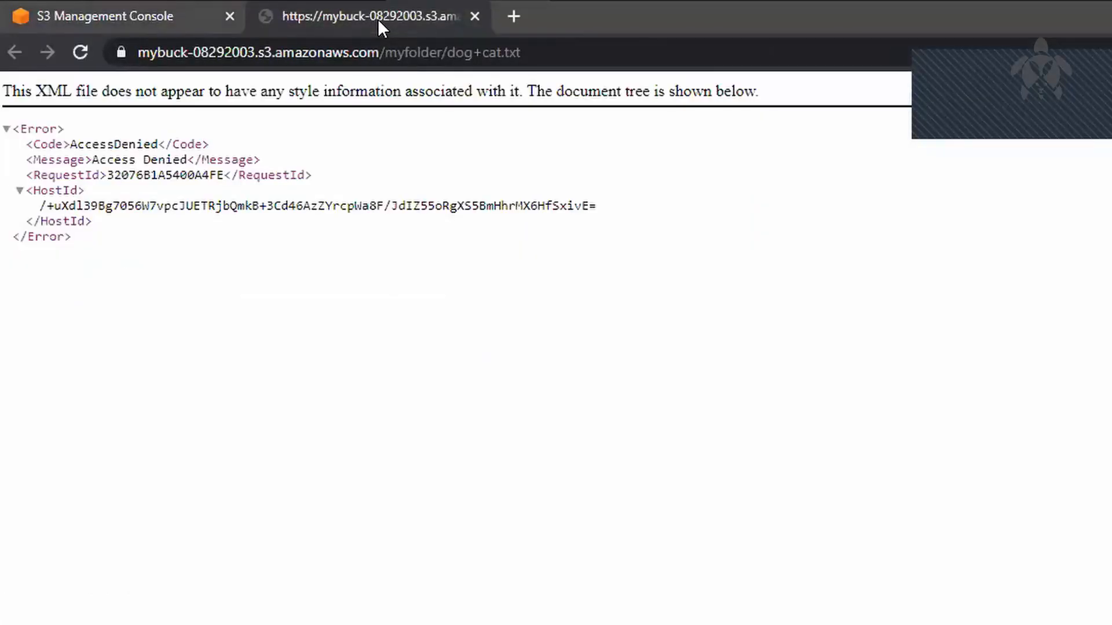
pyautogui.click(473, 16)
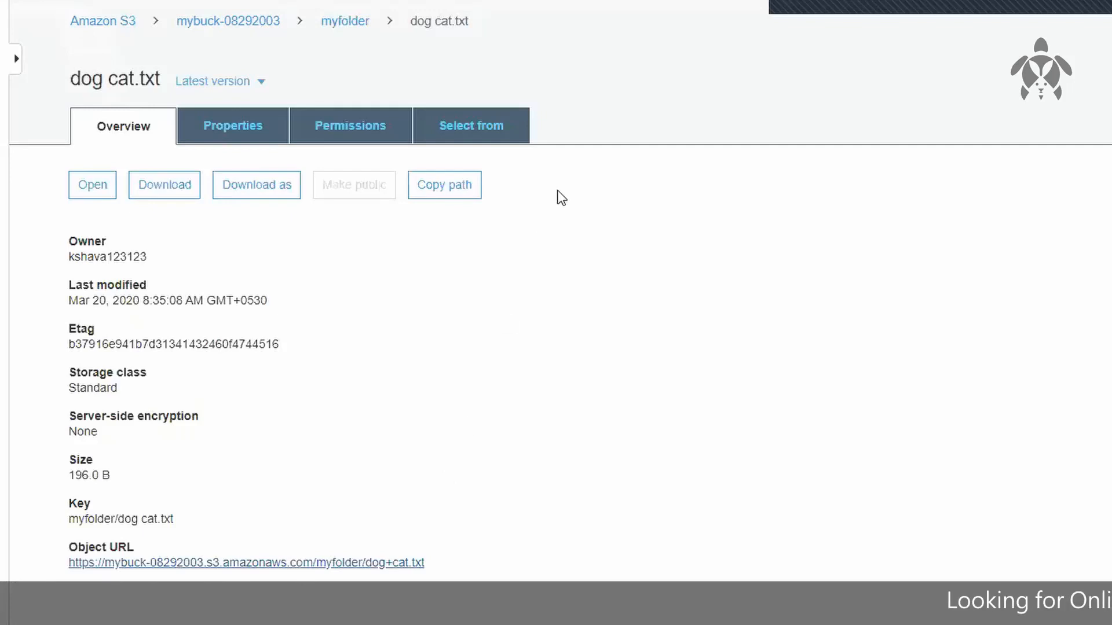
# Step: Turn off Block all public access for the mybuck-08292003 bucket and approve the change with the word confirm
pyautogui.click(231, 23)
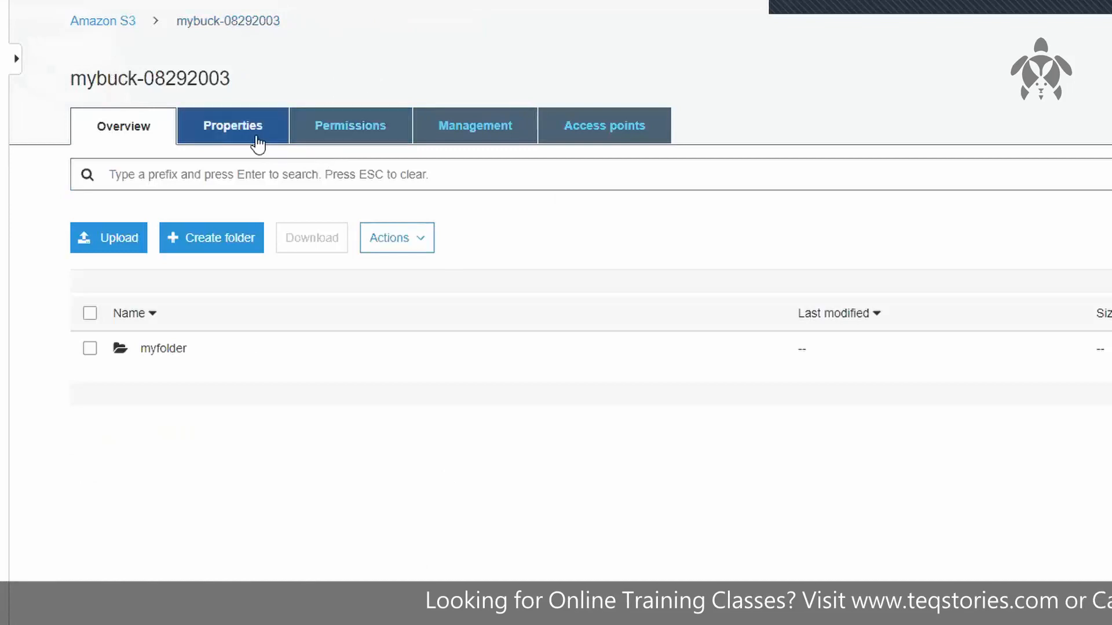
pyautogui.click(371, 139)
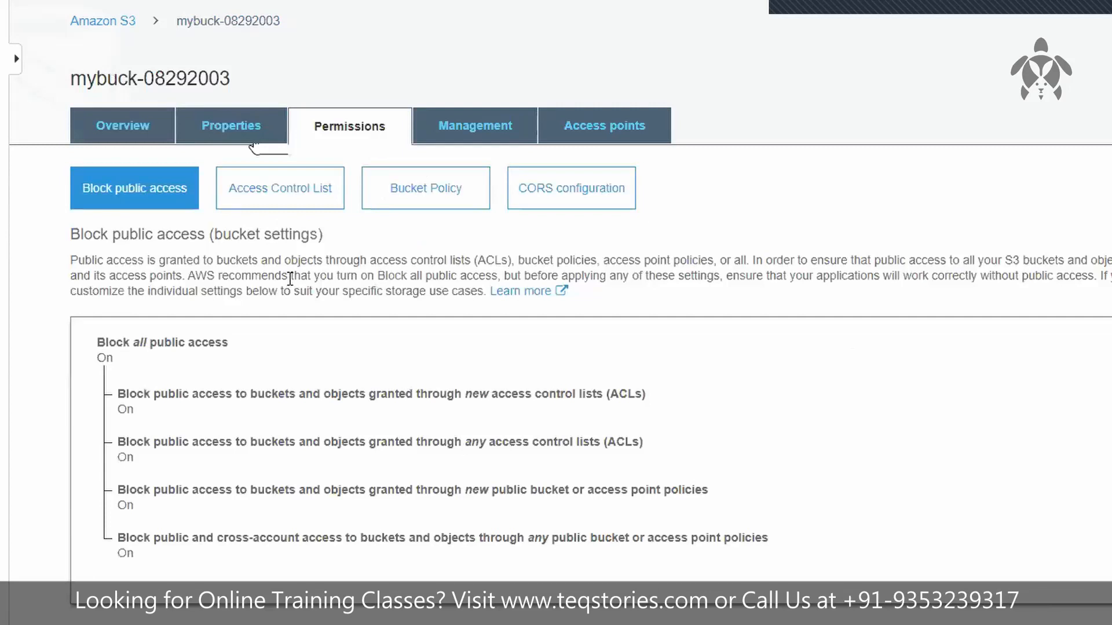
pyautogui.moveTo(92, 342); pyautogui.dragTo(246, 339)
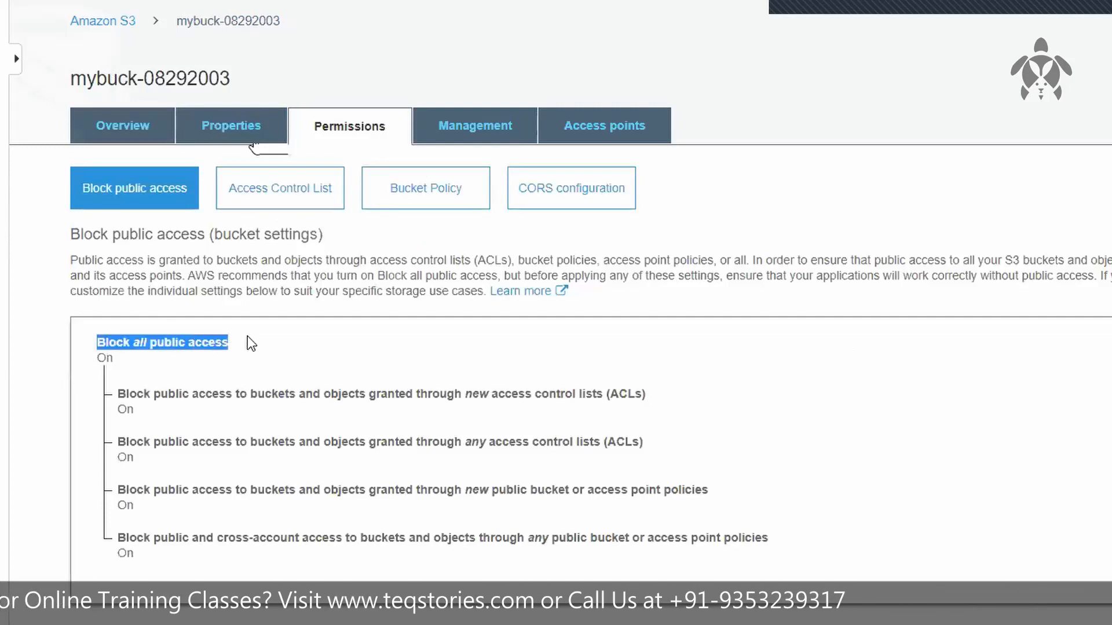
pyautogui.moveTo(95, 356); pyautogui.dragTo(131, 360)
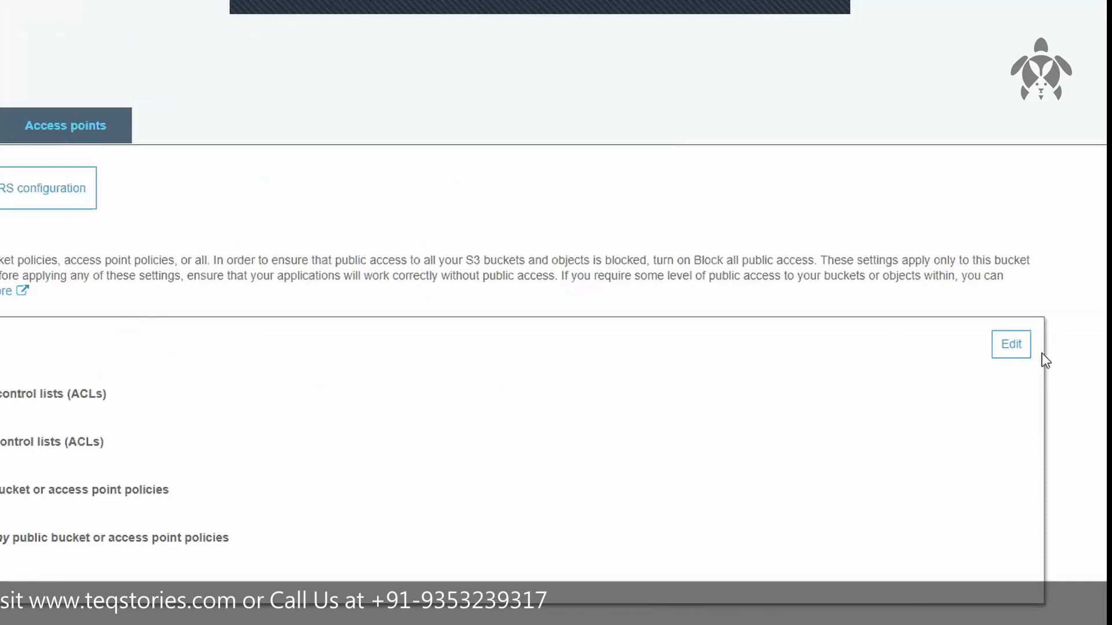
pyautogui.click(1014, 346)
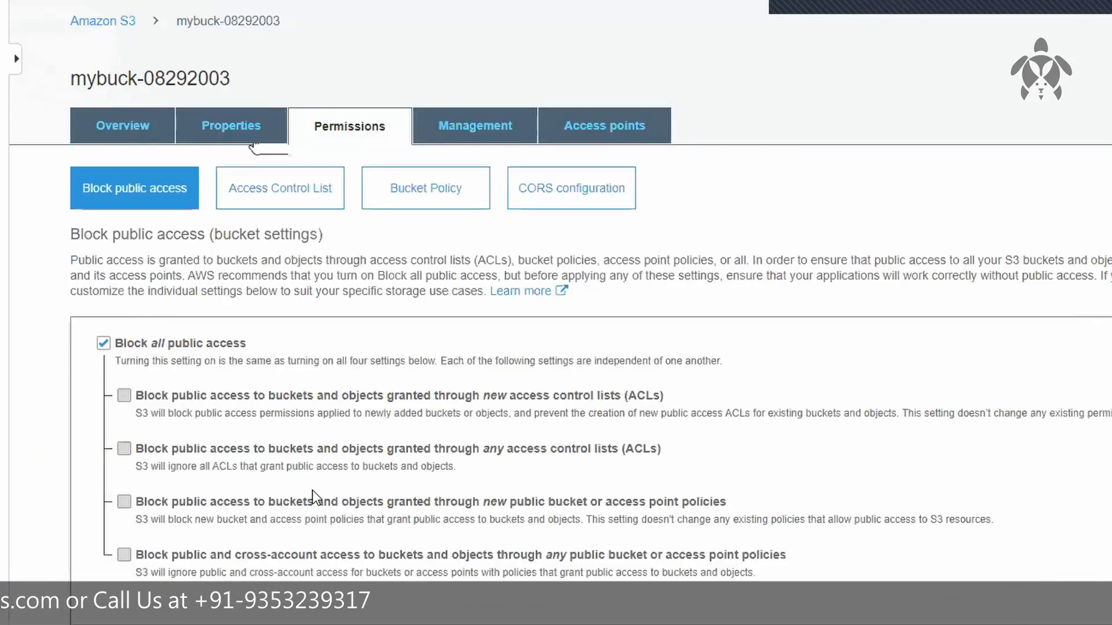
pyautogui.click(104, 343)
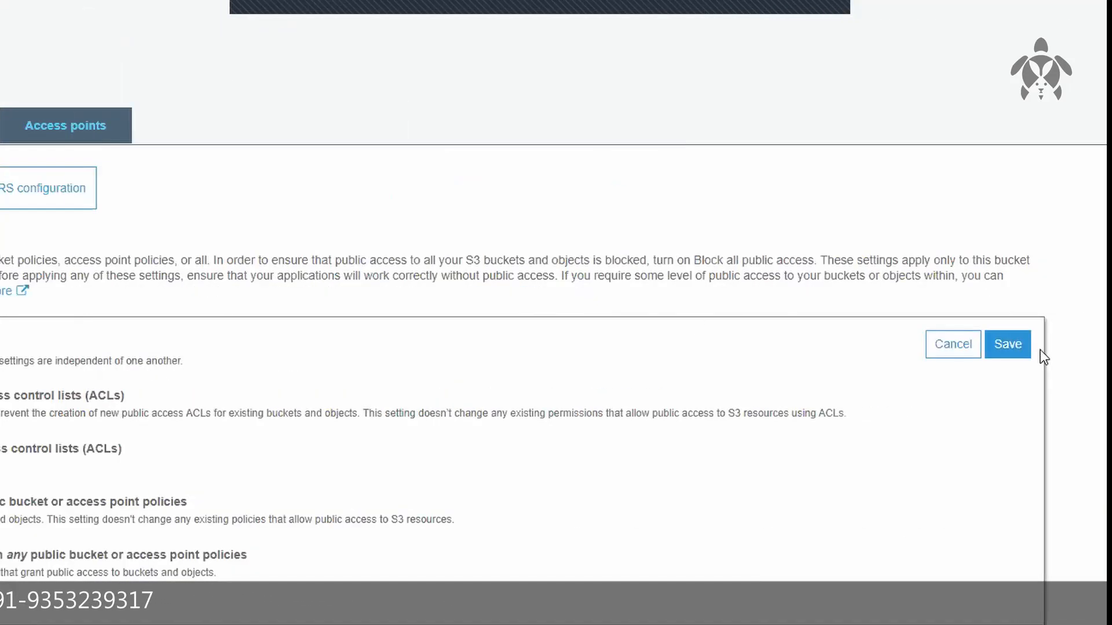
pyautogui.click(1018, 348)
pyautogui.click(612, 405)
pyautogui.write('confirm')
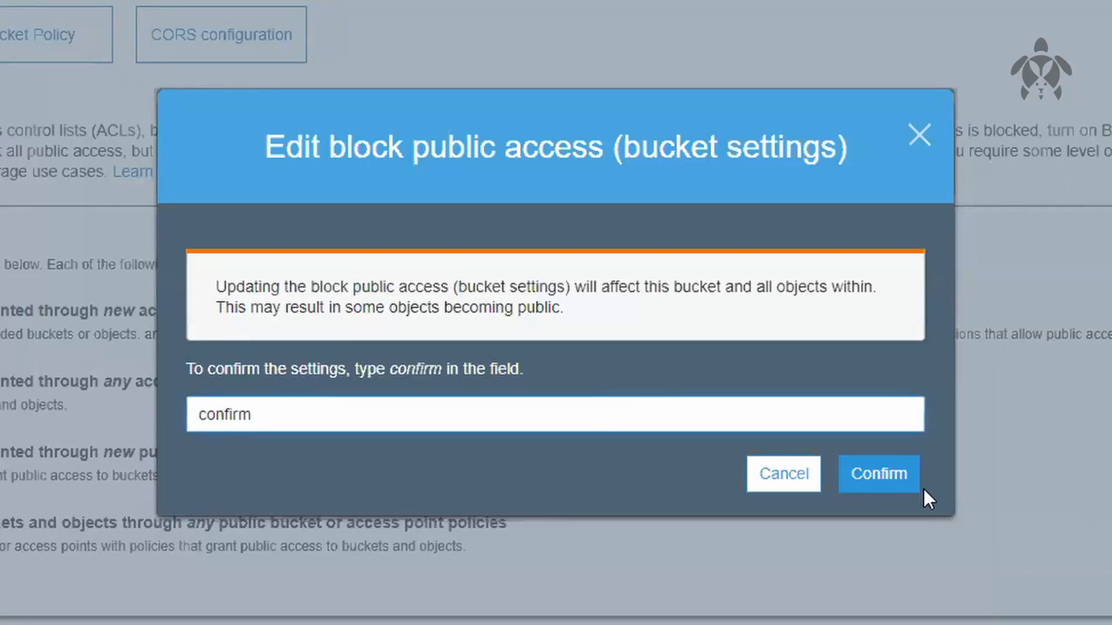
pyautogui.click(910, 484)
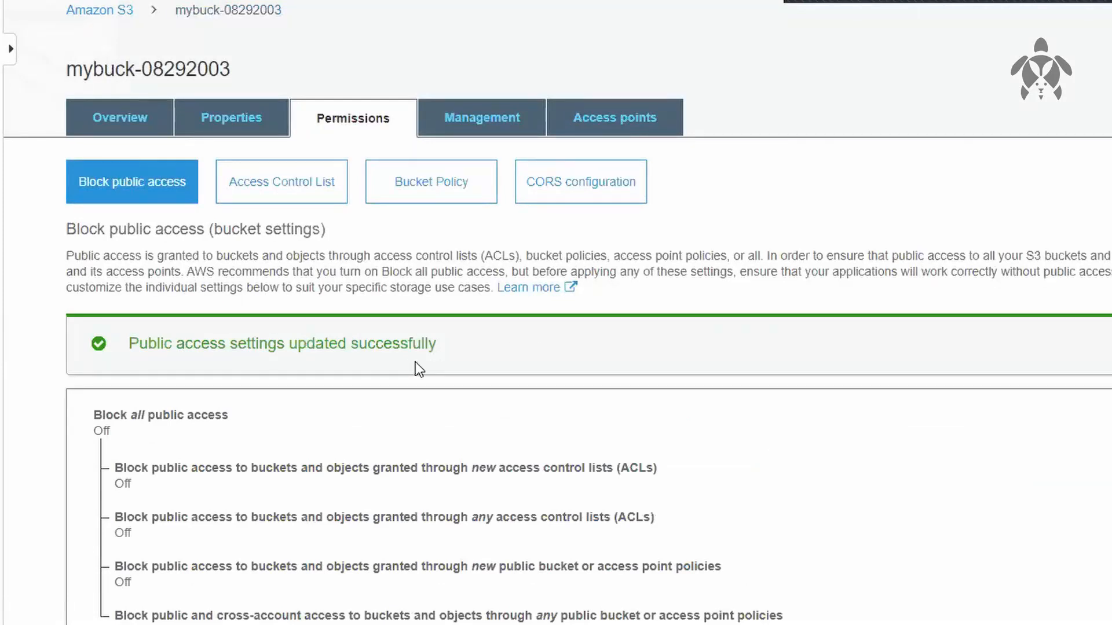
# Step: Return to dog cat.txt in myfolder, retest its object URL in a separate browser tab, and close that tab
pyautogui.click(155, 116)
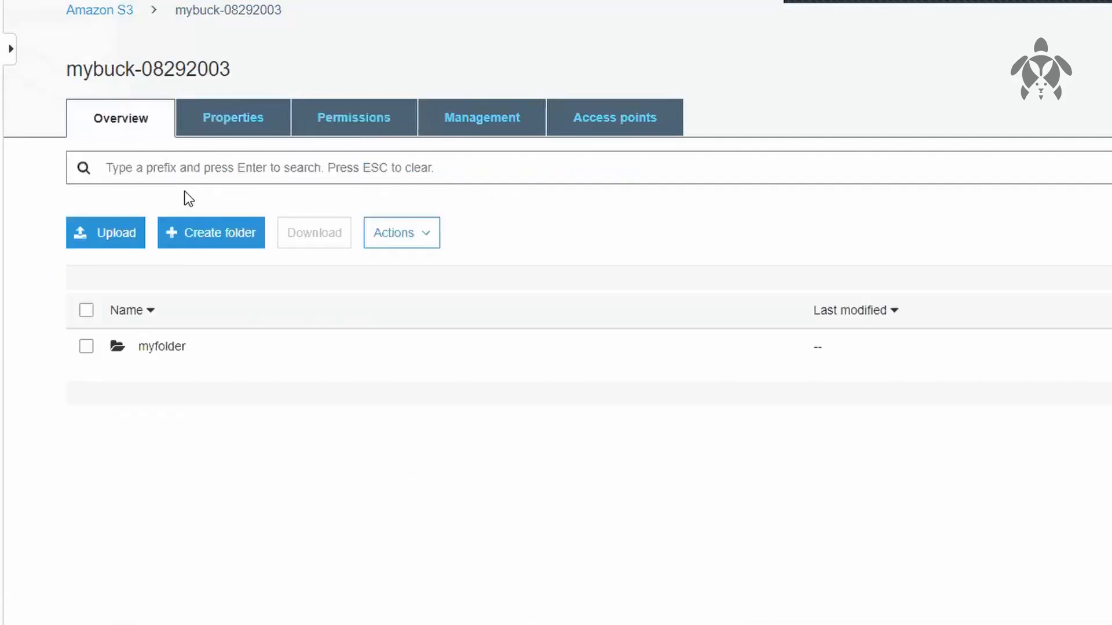
pyautogui.click(164, 348)
pyautogui.click(156, 348)
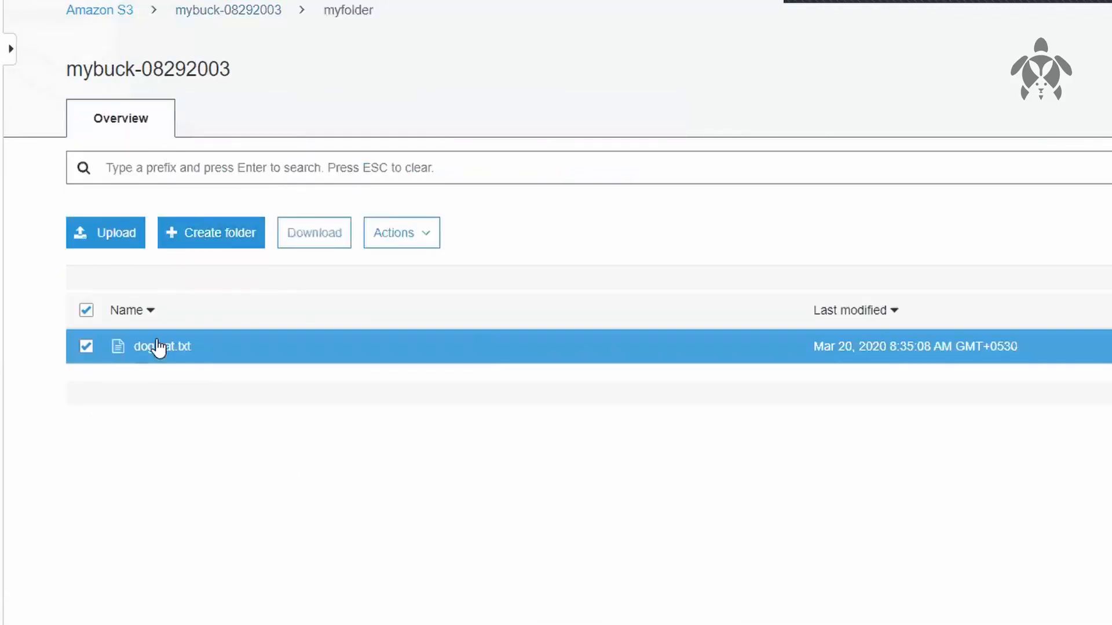
pyautogui.click(168, 349)
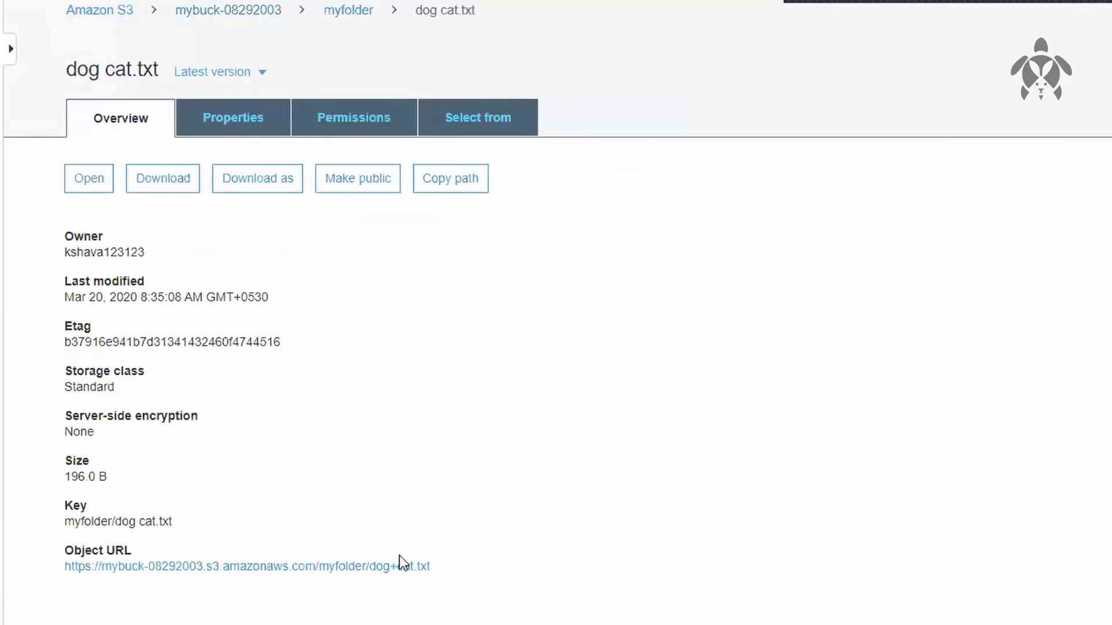
pyautogui.rightClick(370, 569)
pyautogui.click(446, 588)
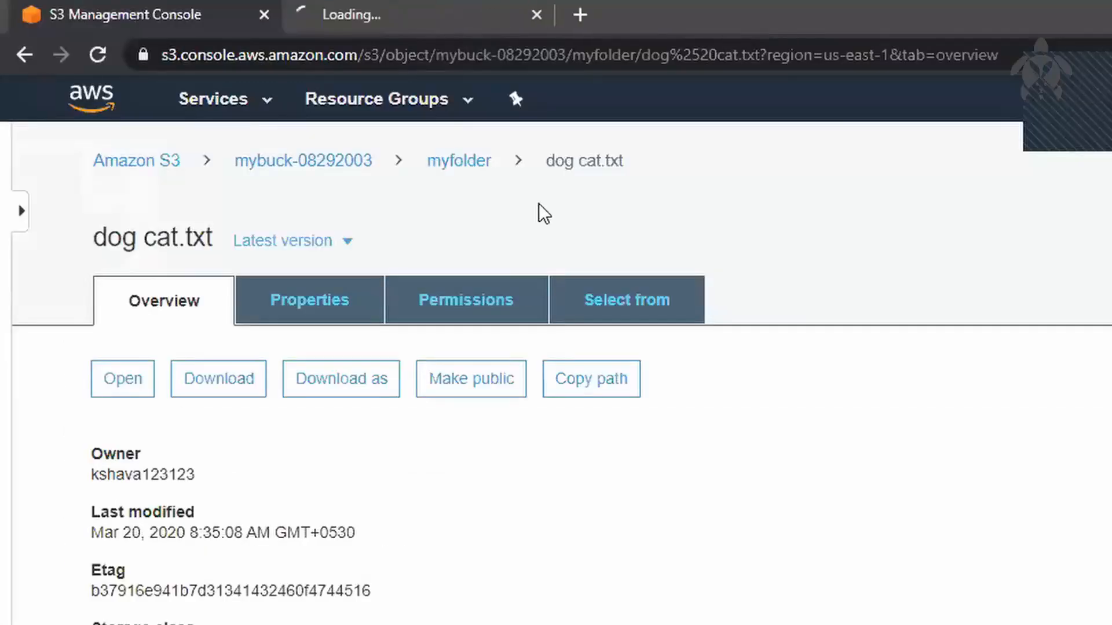
pyautogui.click(440, 21)
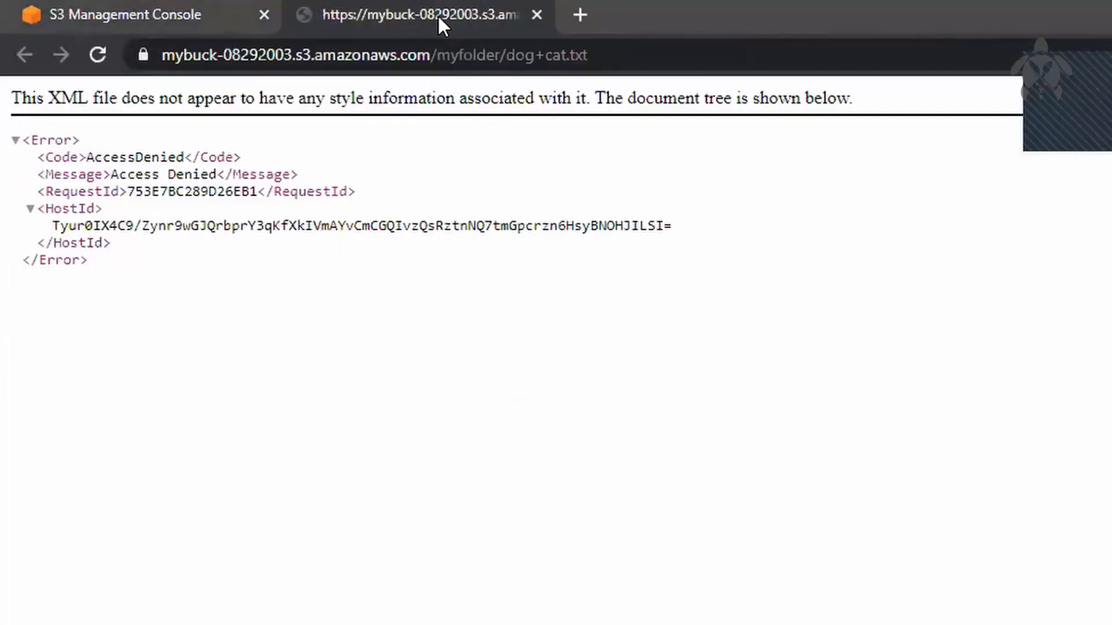
pyautogui.click(537, 14)
# Step: Grant the Everyone group Read object access to dog cat.txt and save the permission
pyautogui.click(371, 128)
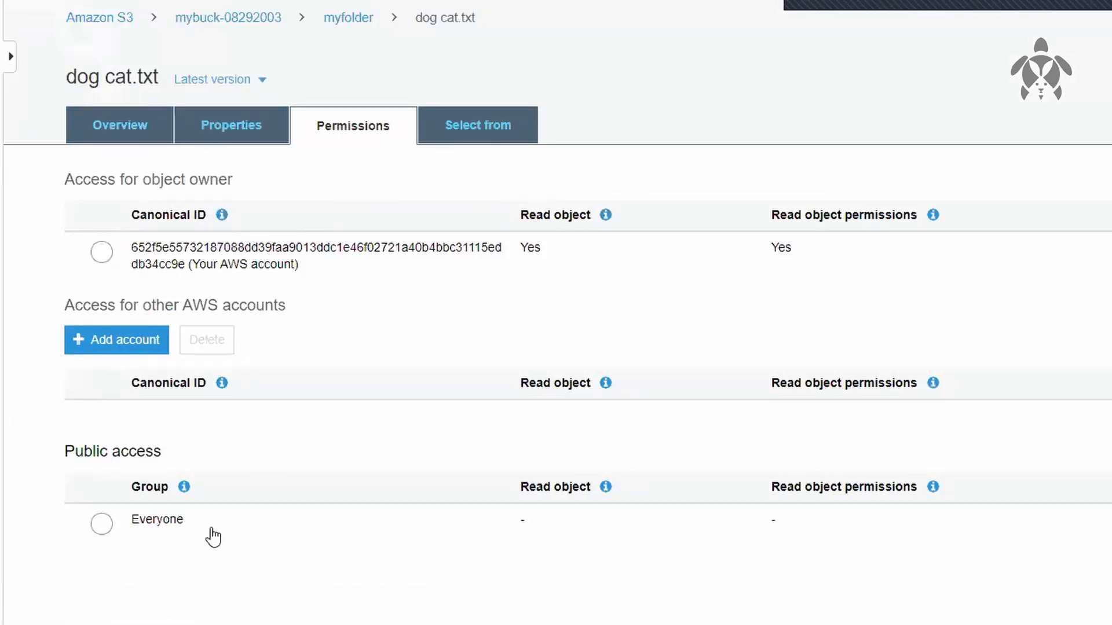
pyautogui.moveTo(58, 449); pyautogui.dragTo(183, 470)
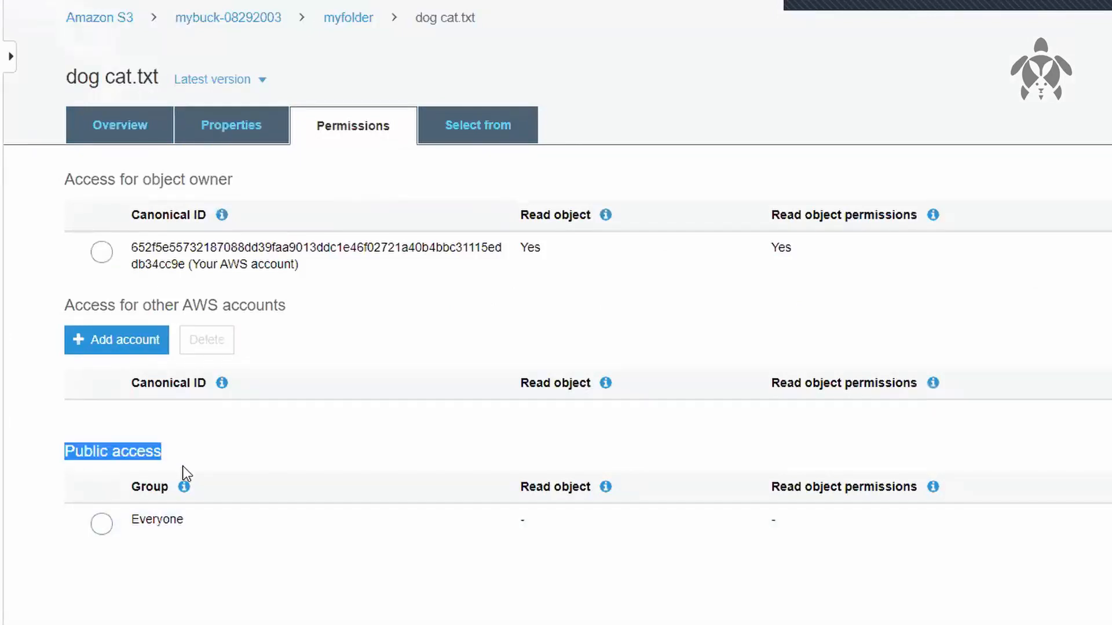
pyautogui.click(293, 536)
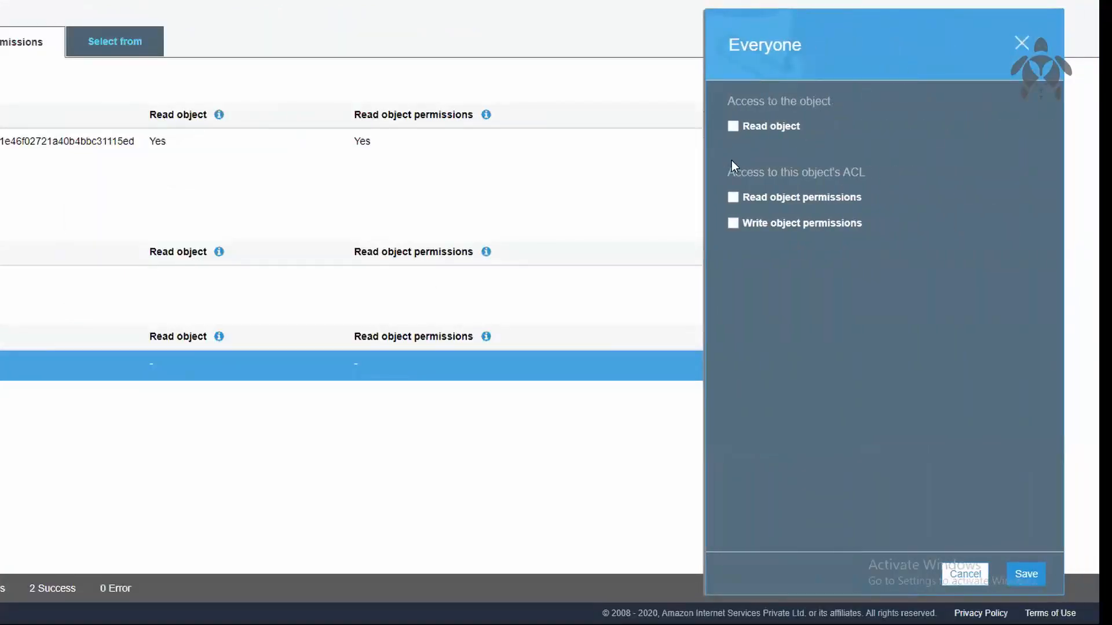
pyautogui.click(732, 126)
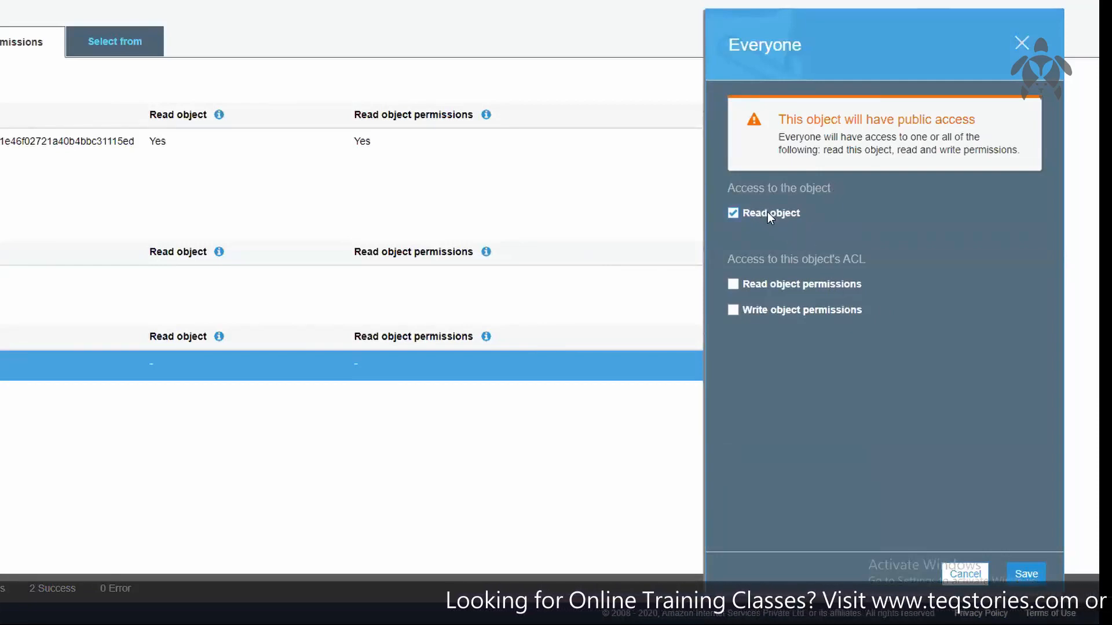
pyautogui.click(1033, 567)
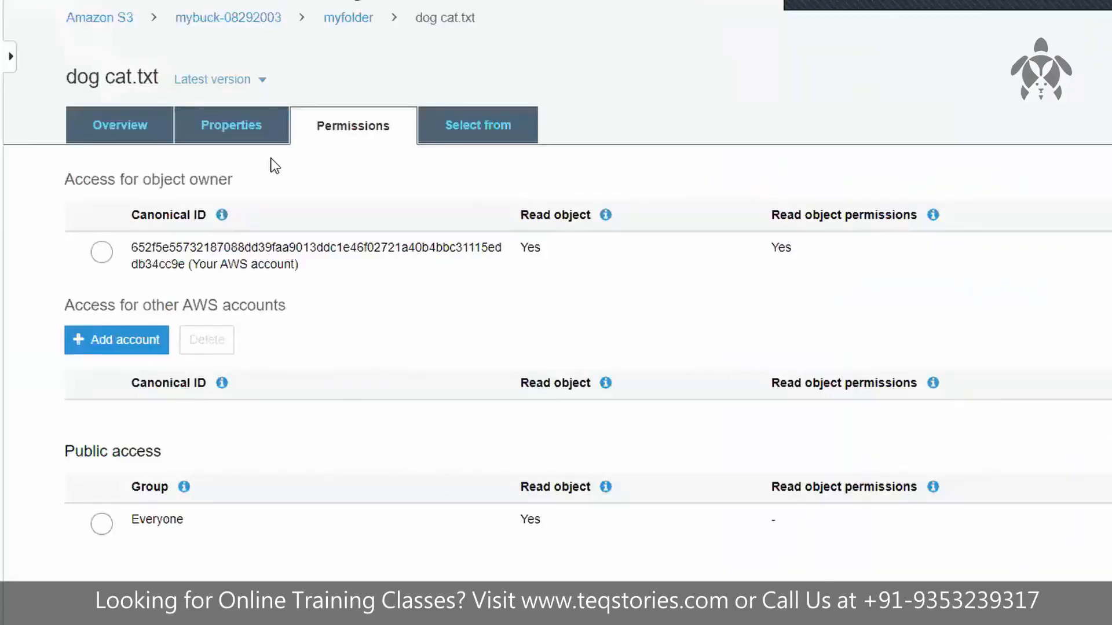
# Step: Open the object URL of dog cat.txt in a separate browser tab and read the file's text
pyautogui.click(347, 19)
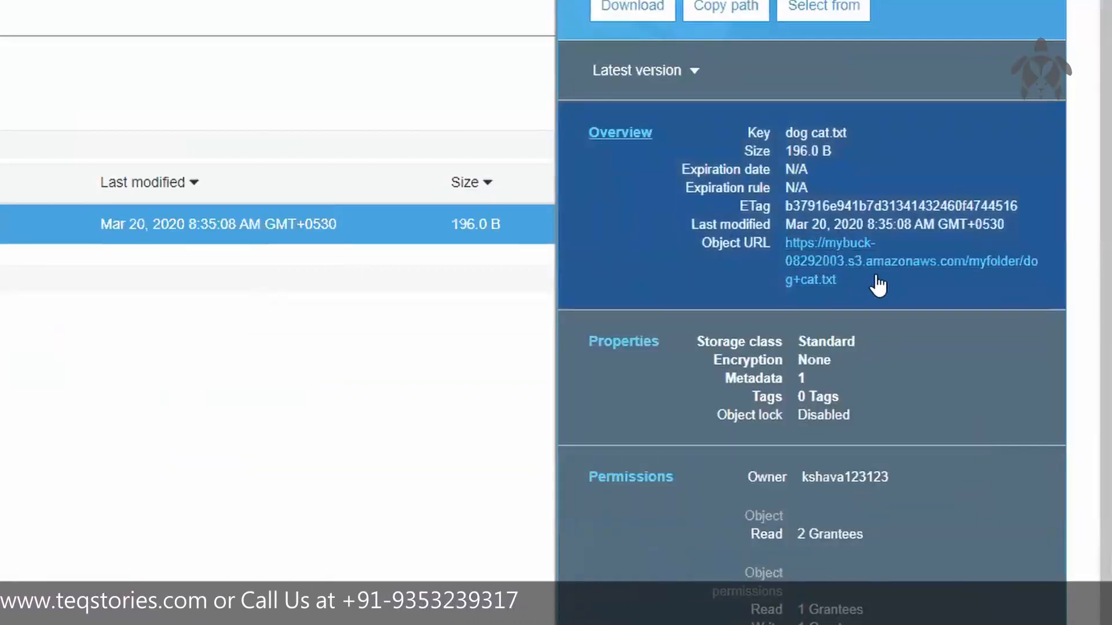
pyautogui.moveTo(850, 280); pyautogui.dragTo(786, 243)
pyautogui.hotkey('ctrl', 't')
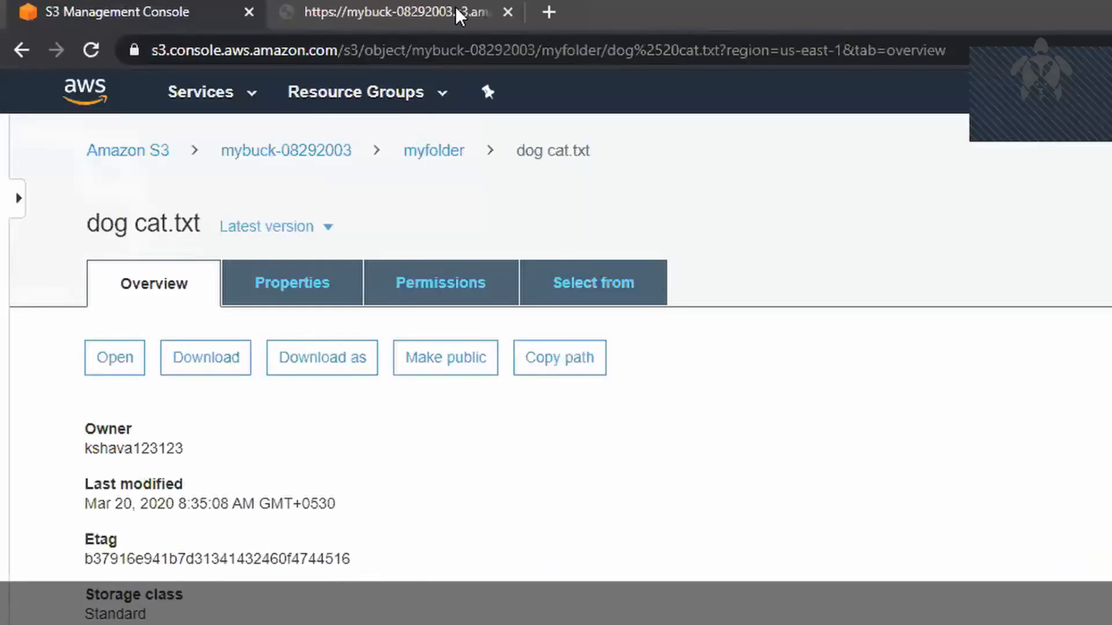
pyautogui.click(421, 7)
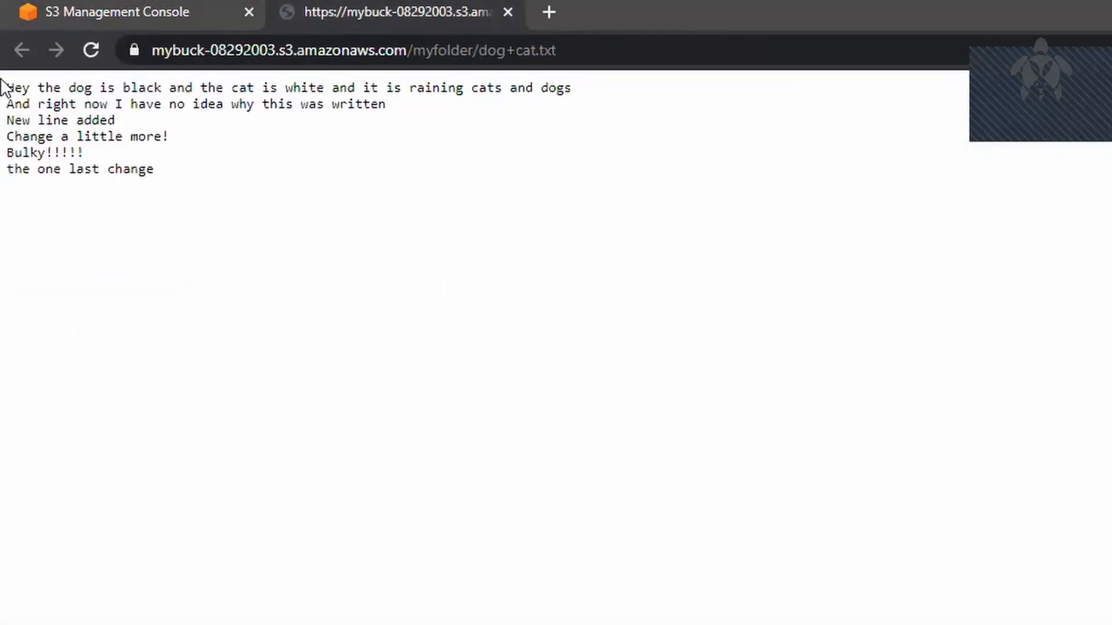
pyautogui.moveTo(5, 84); pyautogui.dragTo(271, 203)
pyautogui.click(271, 203)
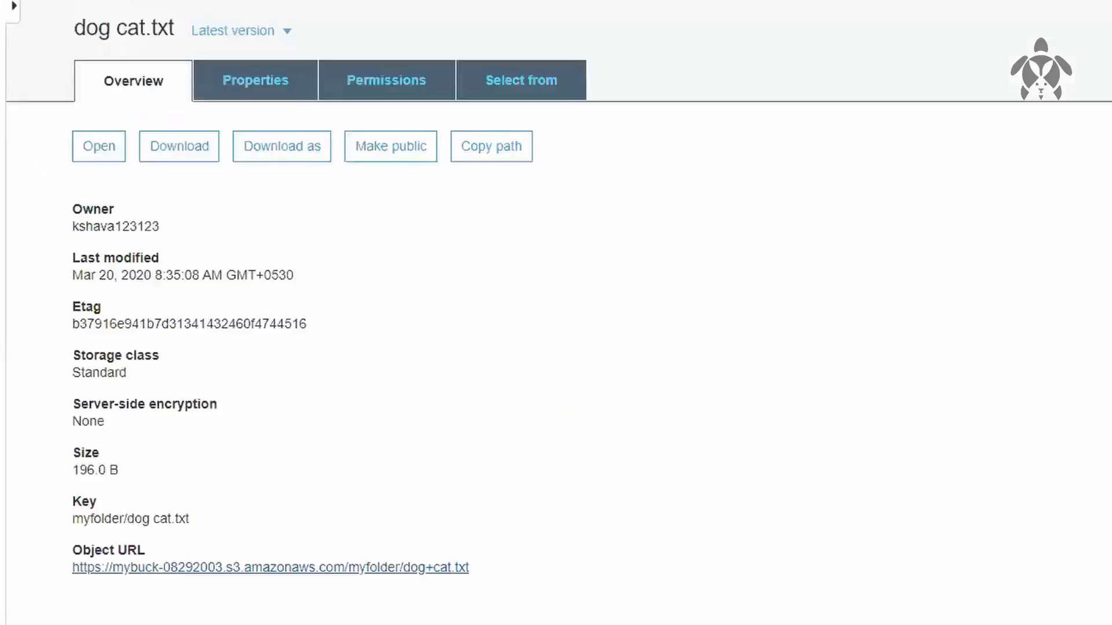
# Step: Remove the Everyone group's Read object access from dog cat.txt and save the permission
pyautogui.click(562, 307)
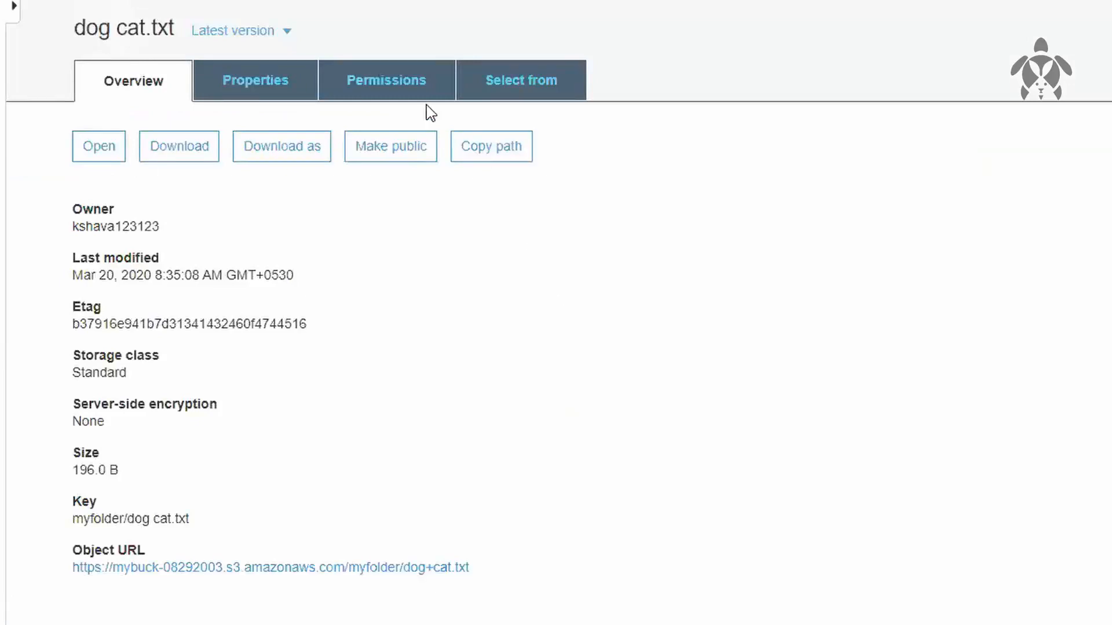
pyautogui.click(270, 102)
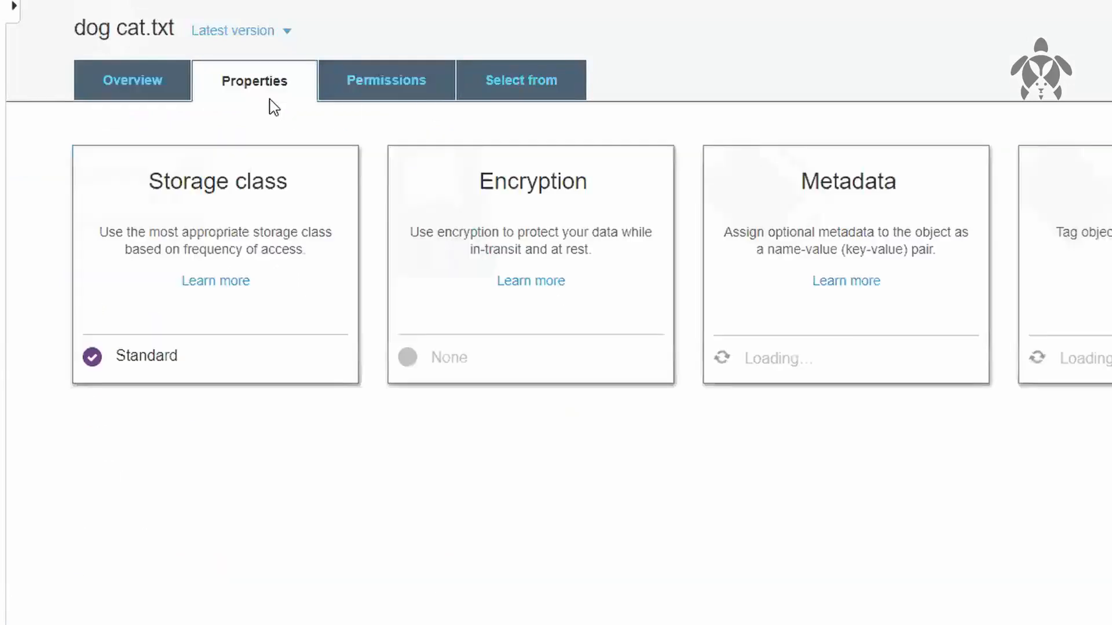
pyautogui.click(350, 80)
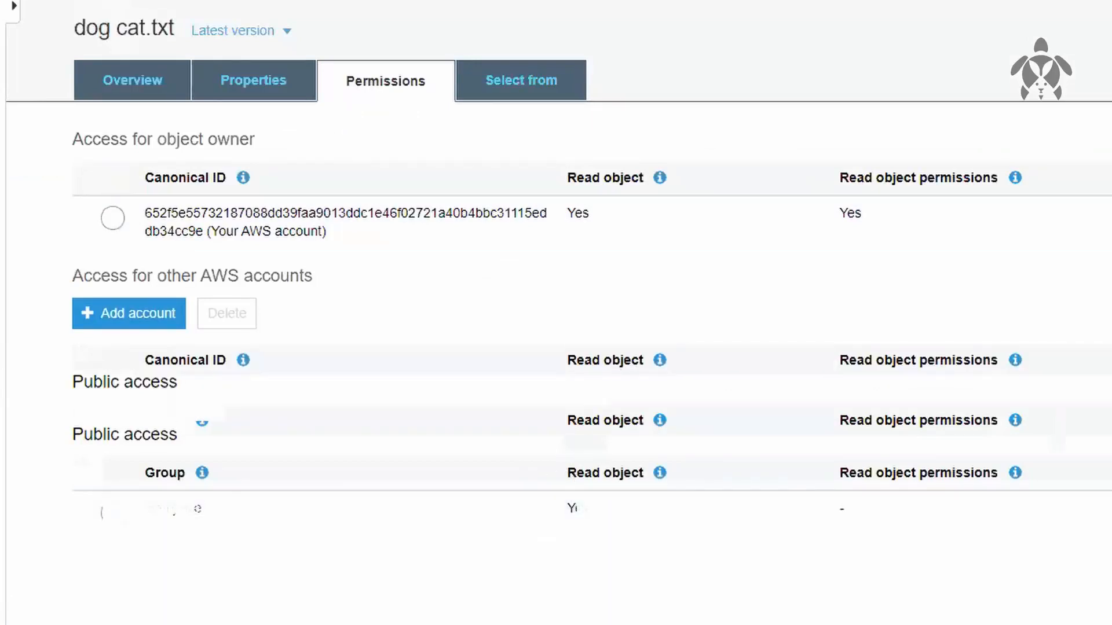
pyautogui.click(129, 513)
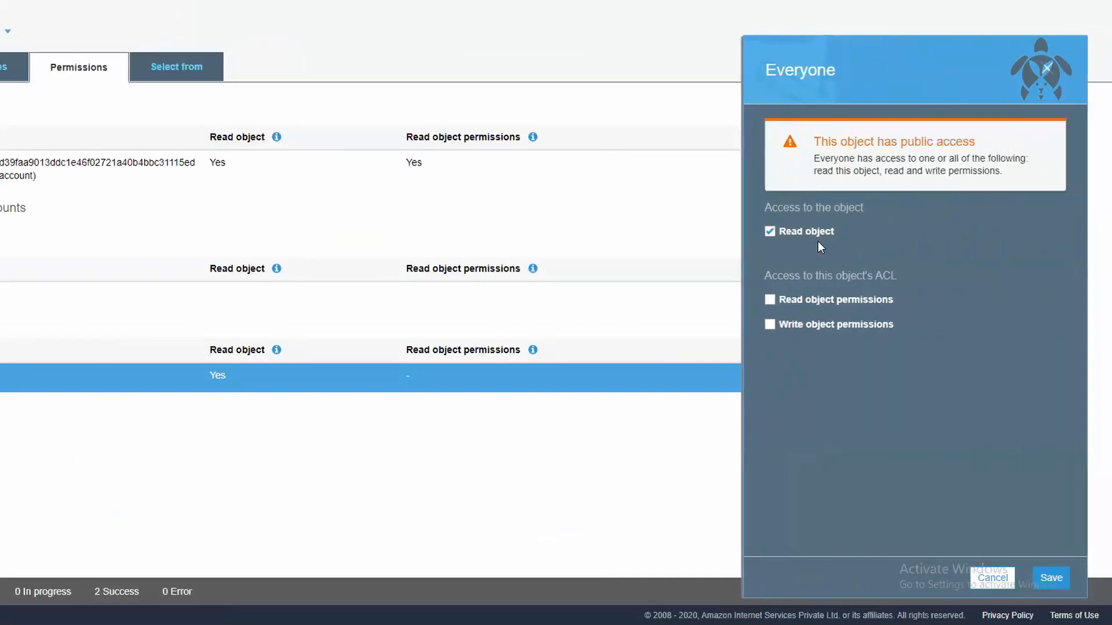
pyautogui.click(822, 235)
pyautogui.click(1066, 586)
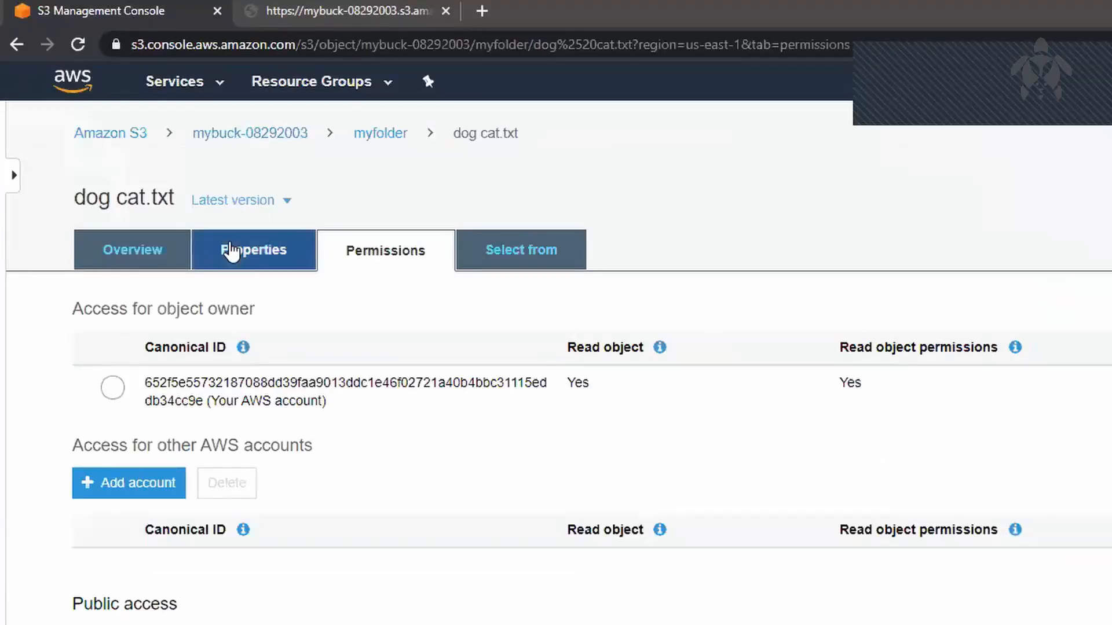
# Step: Return to the overview of dog cat.txt and reload its object URL in the other browser tab to retest access
pyautogui.click(149, 248)
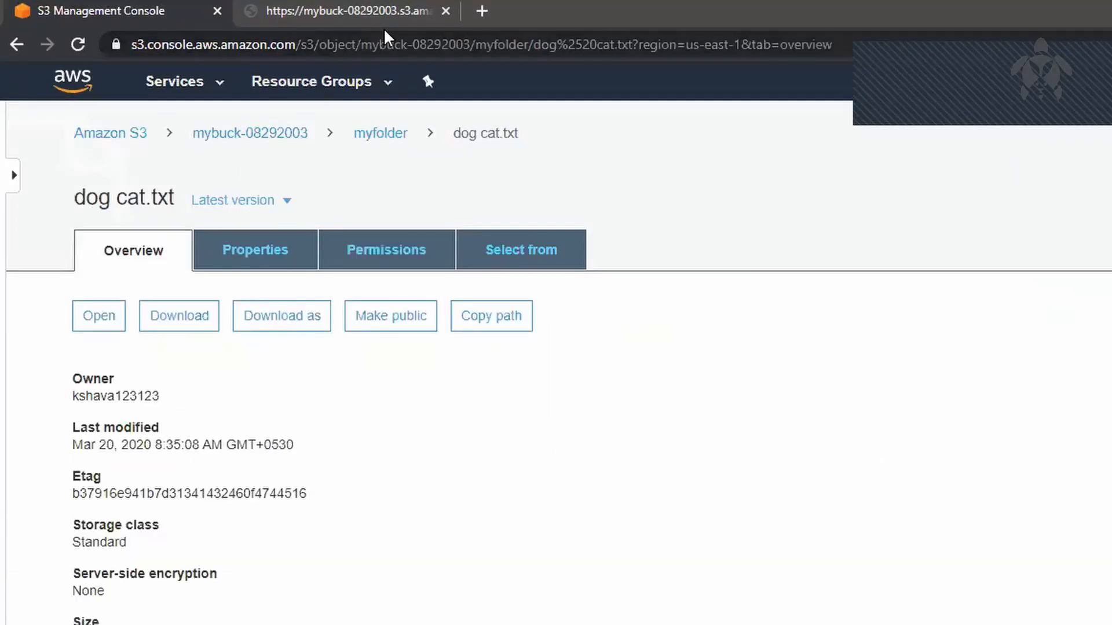
pyautogui.click(401, 12)
pyautogui.click(85, 36)
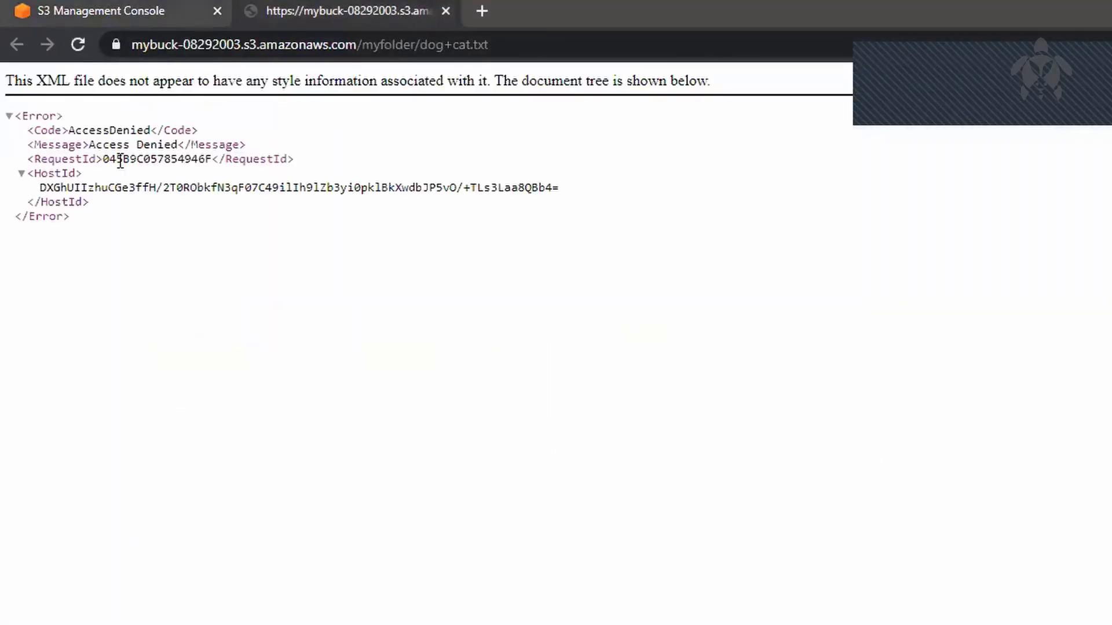
# Step: Make dog cat.txt public from its overview and reload its object URL in the other browser tab
pyautogui.click(162, 15)
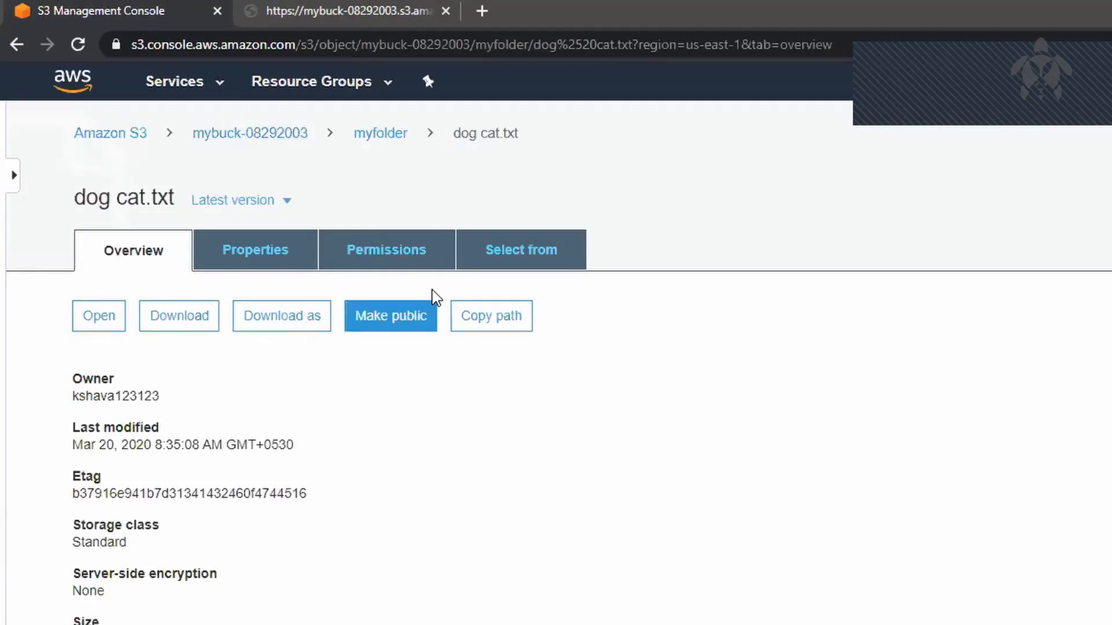
pyautogui.click(403, 329)
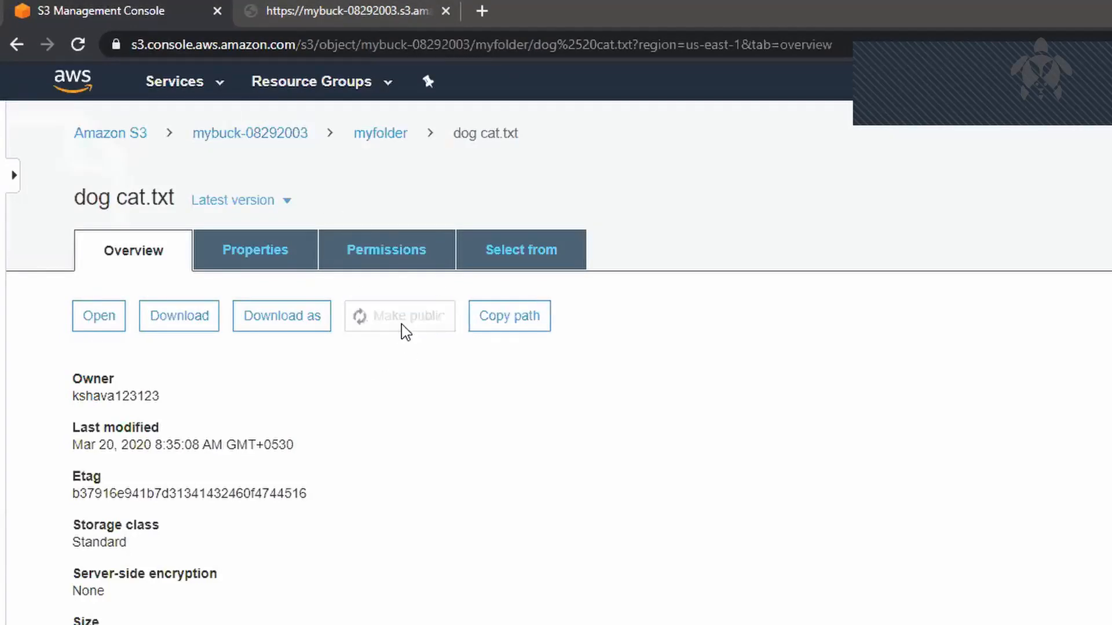
pyautogui.click(412, 17)
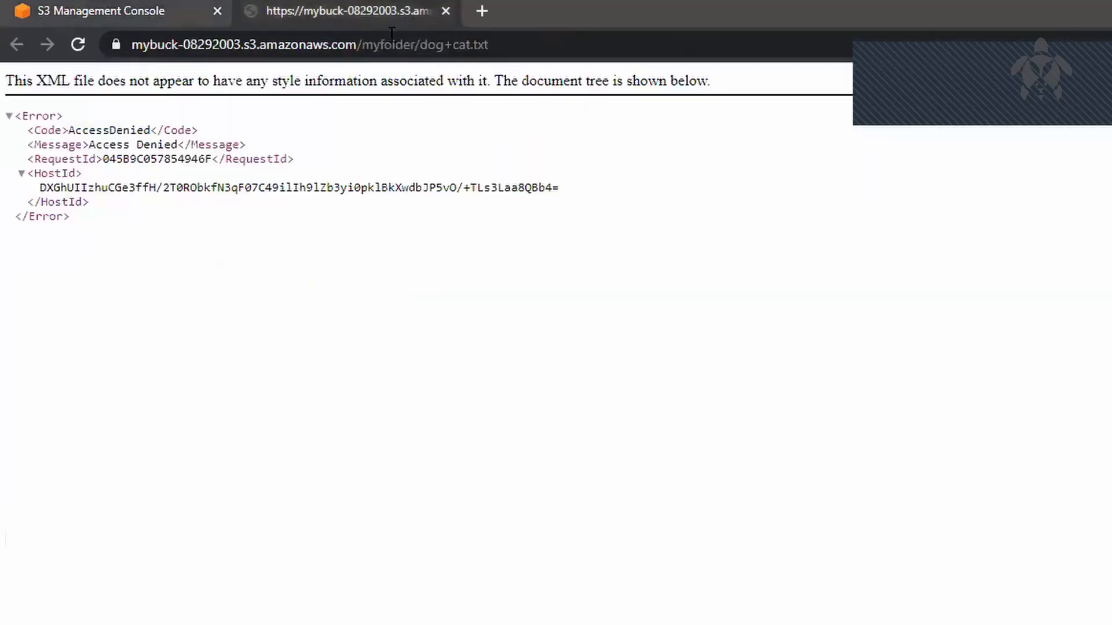
pyautogui.click(375, 44)
pyautogui.press('Return')
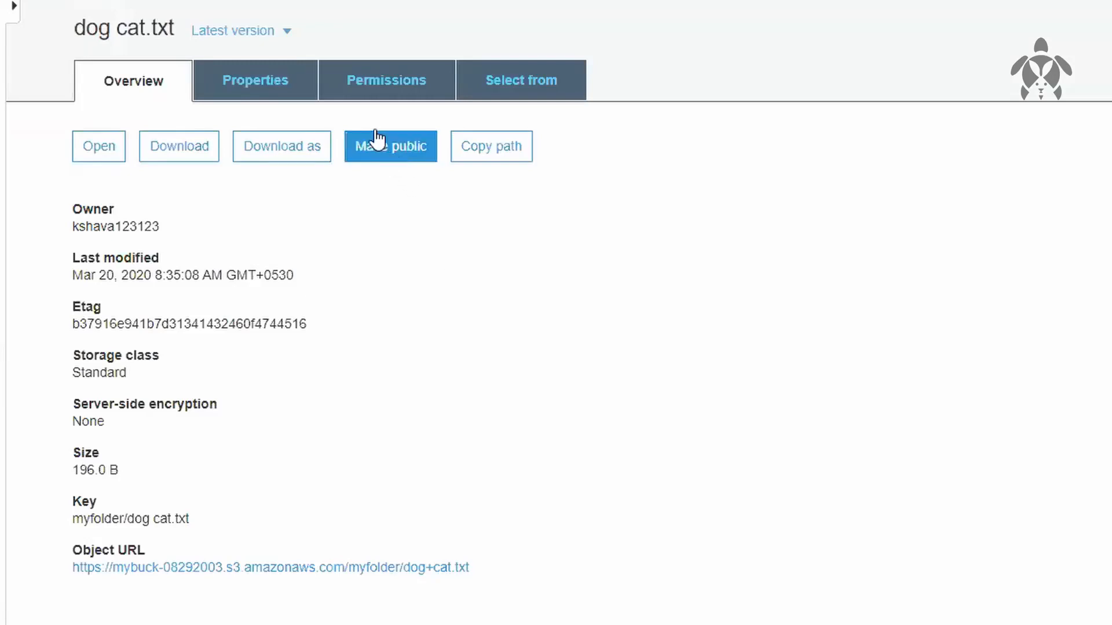
# Step: Review the Everyone group's public access settings for dog cat.txt and close them
pyautogui.click(347, 70)
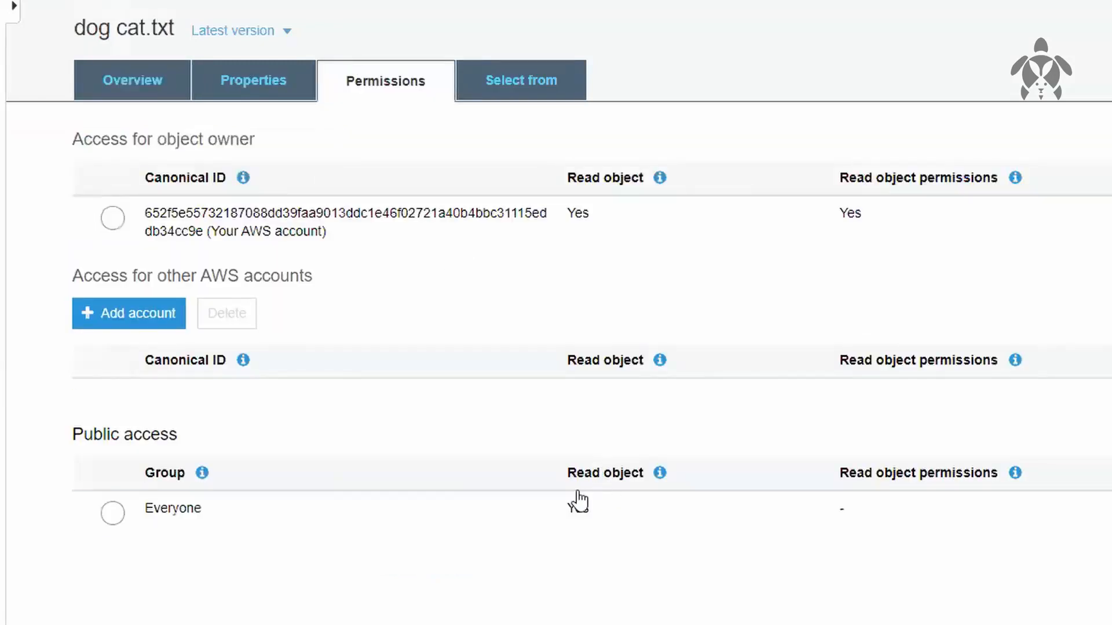
pyautogui.moveTo(582, 509); pyautogui.dragTo(557, 512)
pyautogui.moveTo(637, 525); pyautogui.dragTo(640, 524)
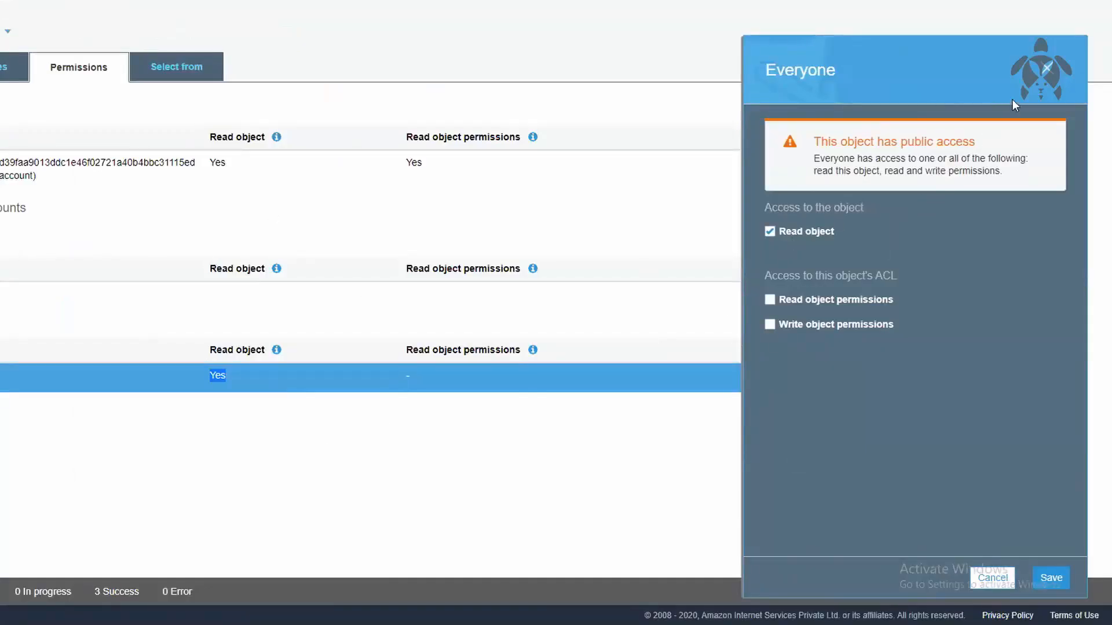
pyautogui.click(1047, 68)
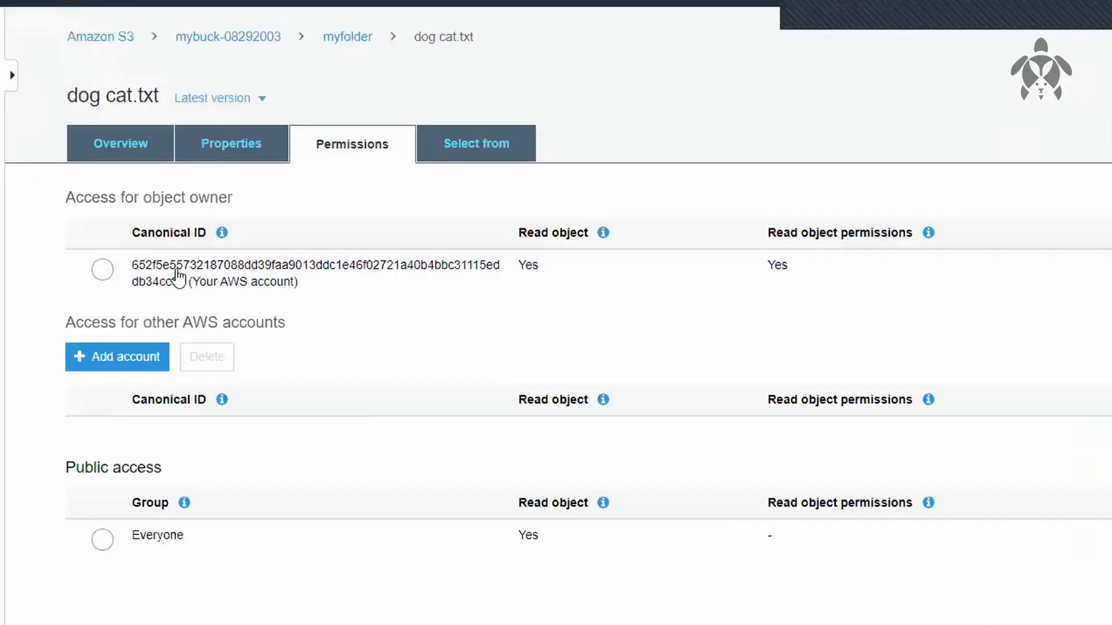
# Step: View the form for granting another AWS account access to dog cat.txt and cancel it
pyautogui.moveTo(87, 198); pyautogui.dragTo(192, 178)
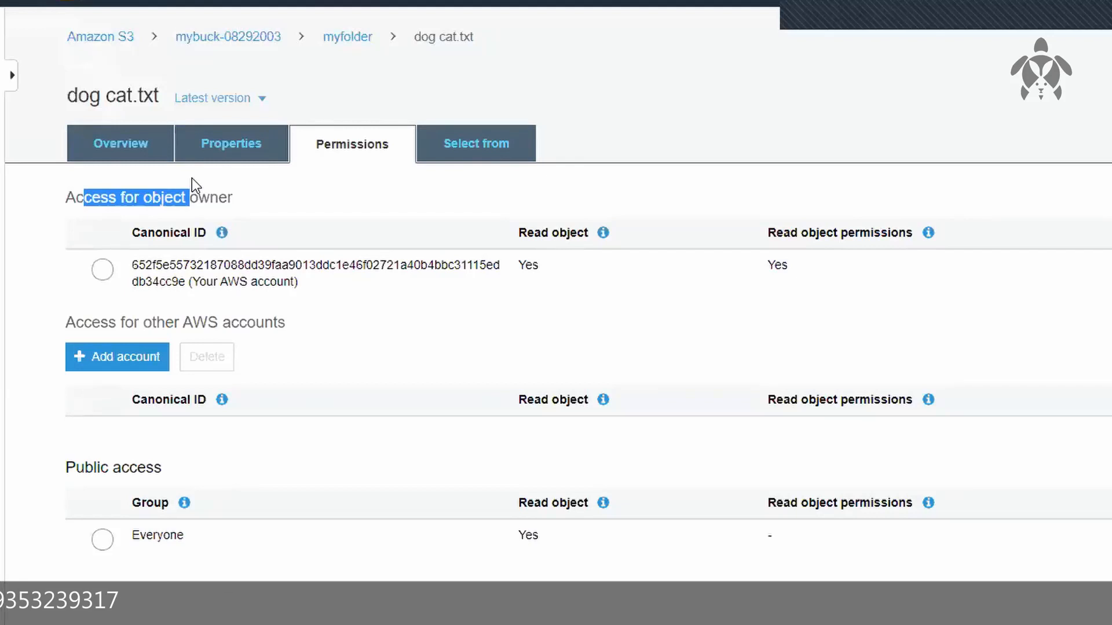
pyautogui.click(116, 362)
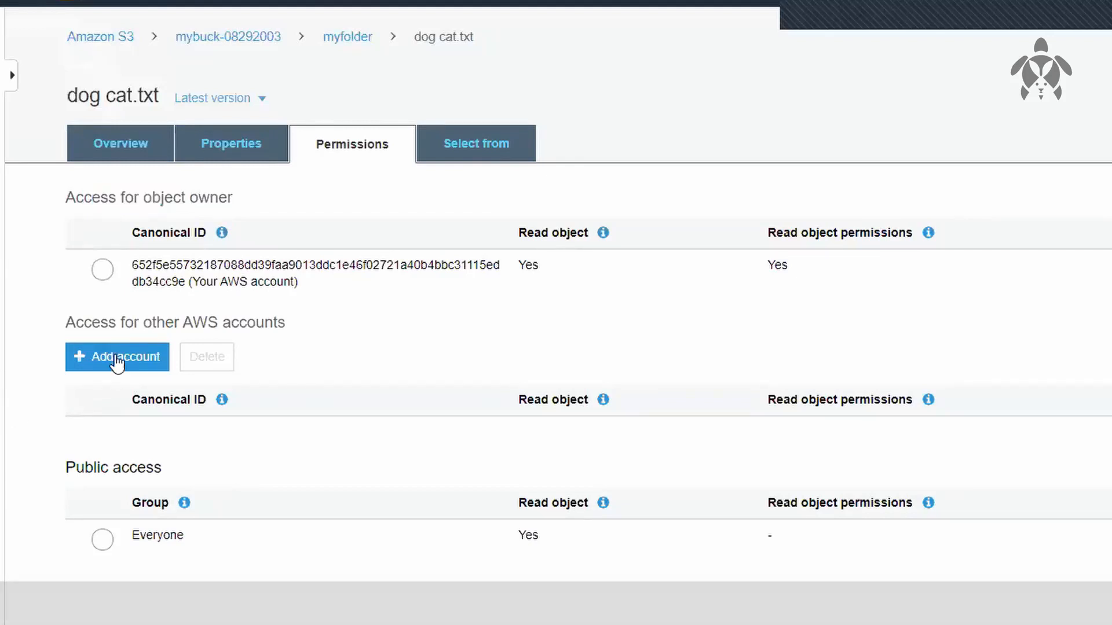
pyautogui.click(115, 365)
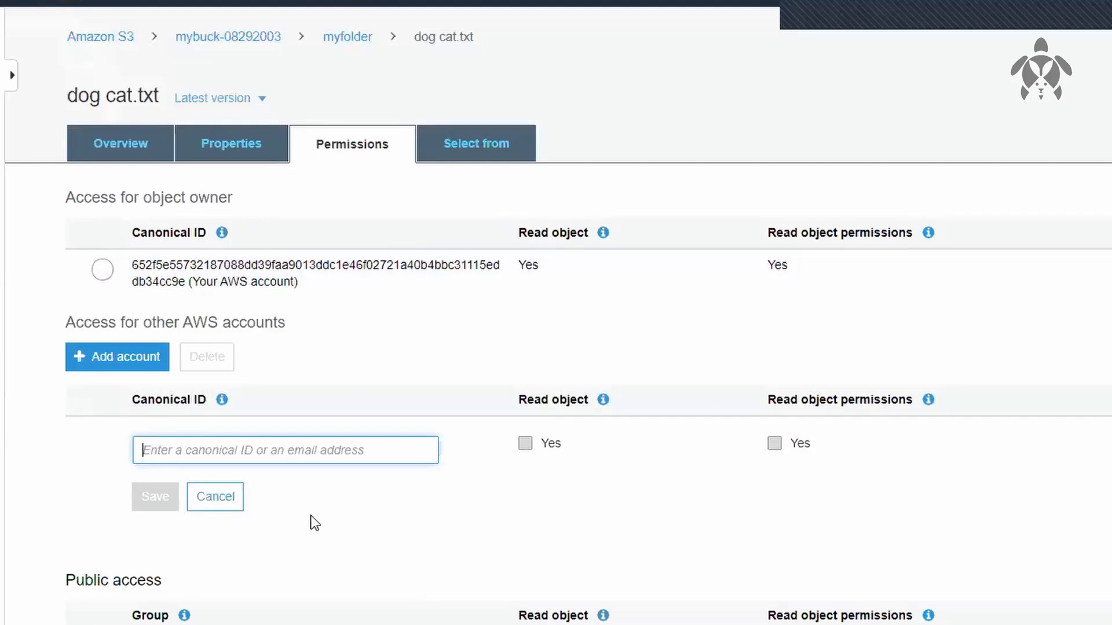
pyautogui.click(204, 496)
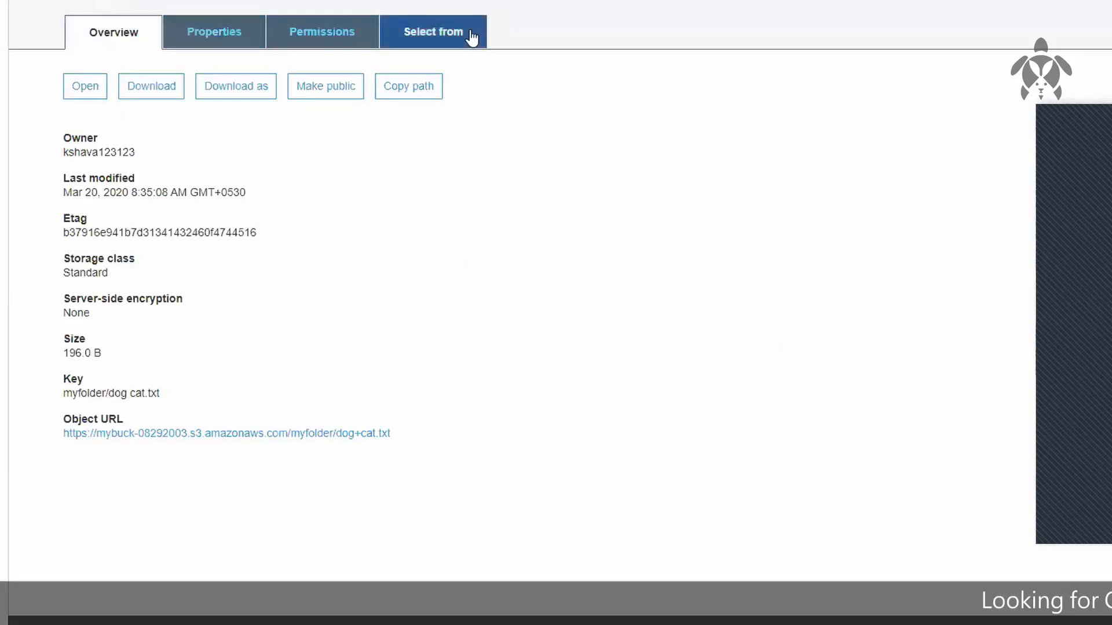
# Step: Review the storage classes for dog cat.txt, including Standard-IA, One Zone-IA, Glacier and Glacier Deep Archive, and close them without saving
pyautogui.click(229, 42)
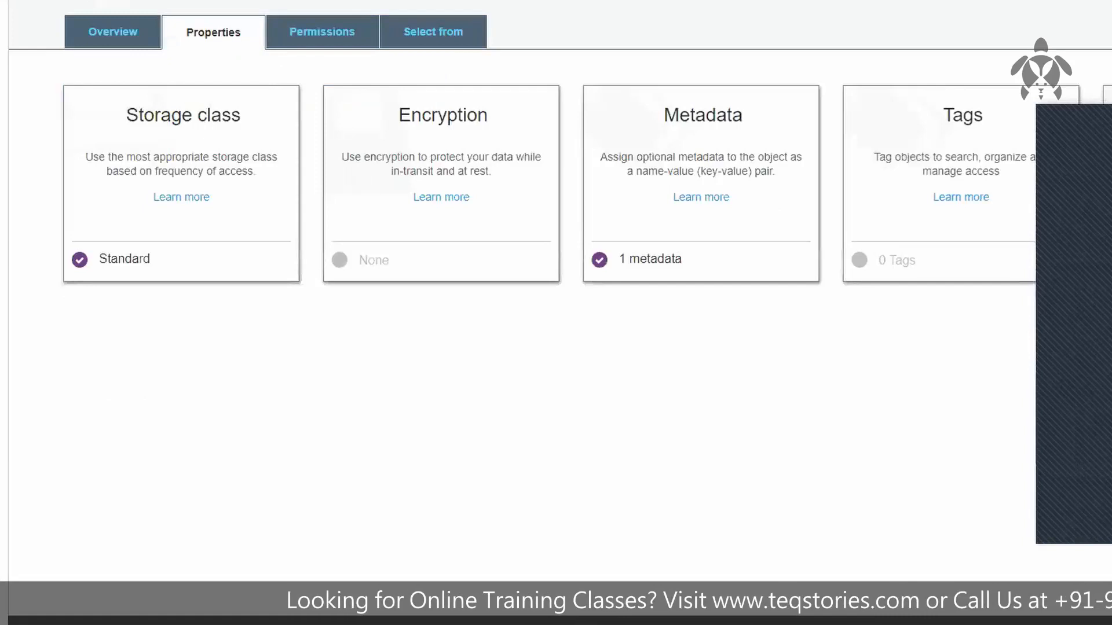
pyautogui.click(286, 155)
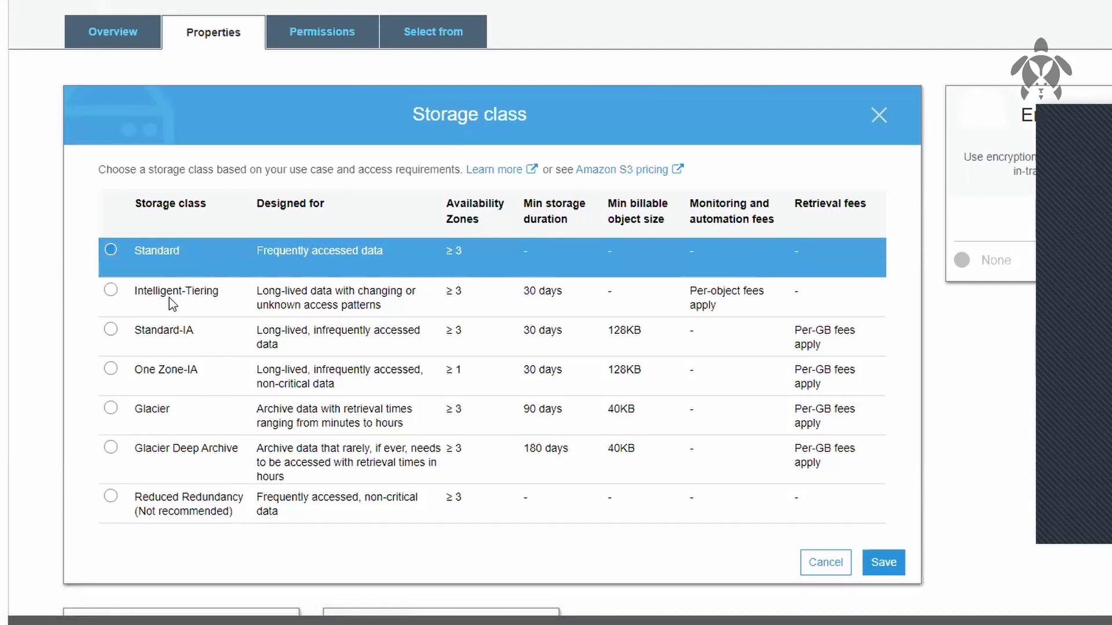
pyautogui.click(179, 334)
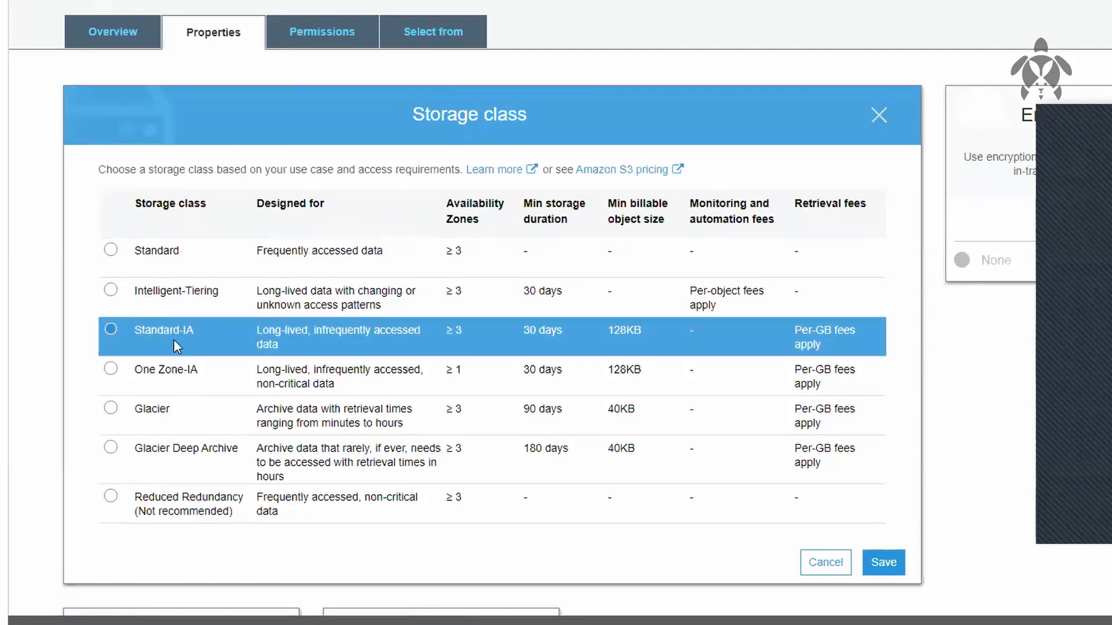
pyautogui.click(183, 376)
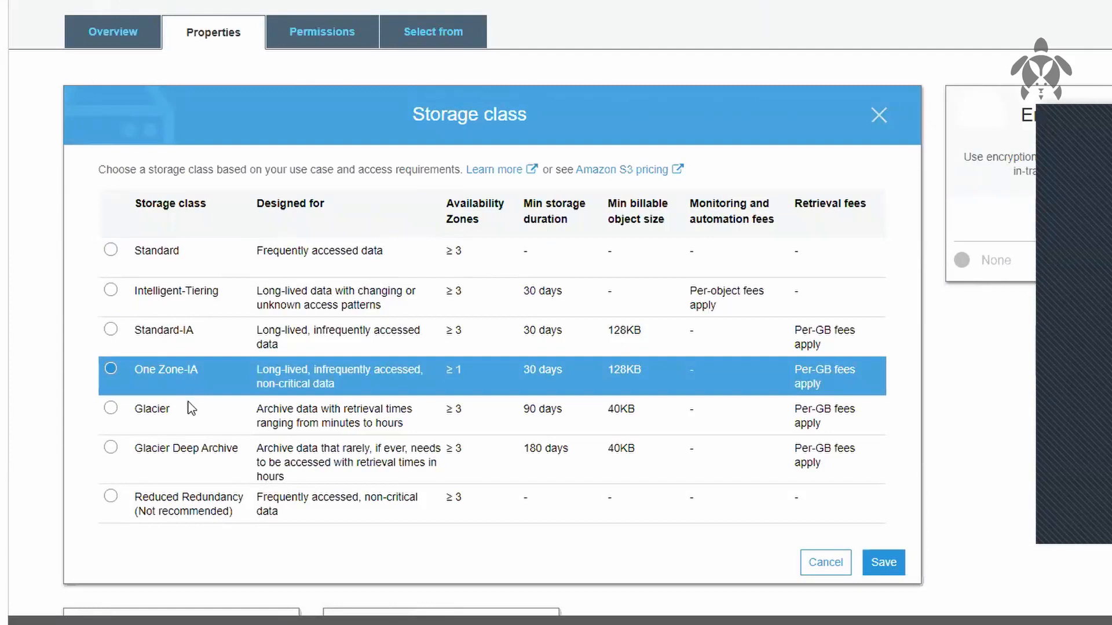
pyautogui.click(183, 429)
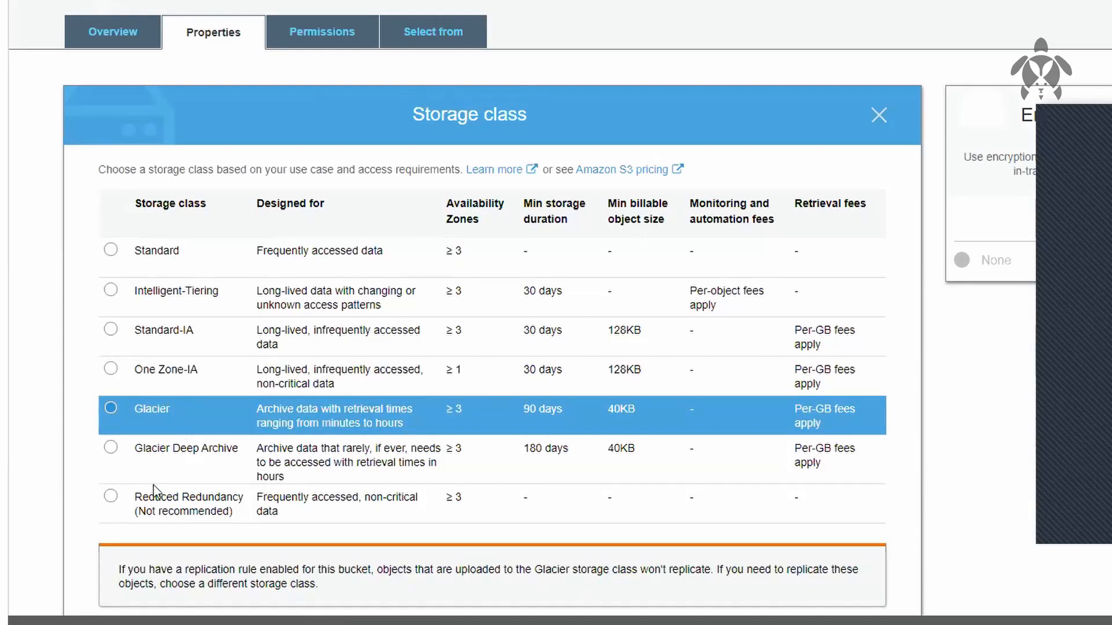
pyautogui.click(154, 486)
pyautogui.click(181, 456)
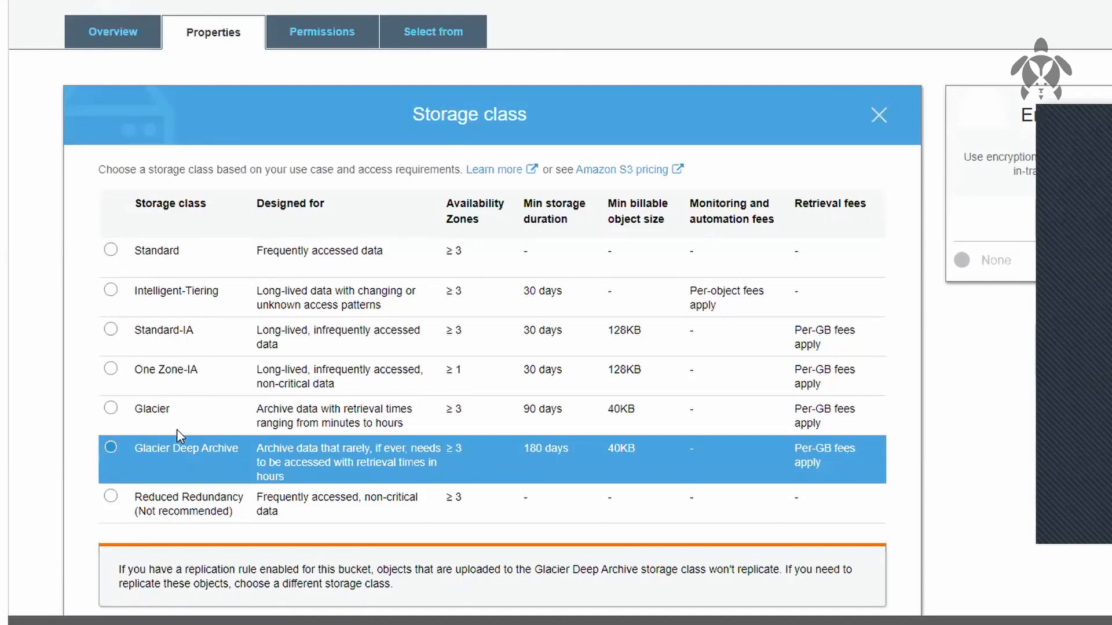
pyautogui.click(221, 247)
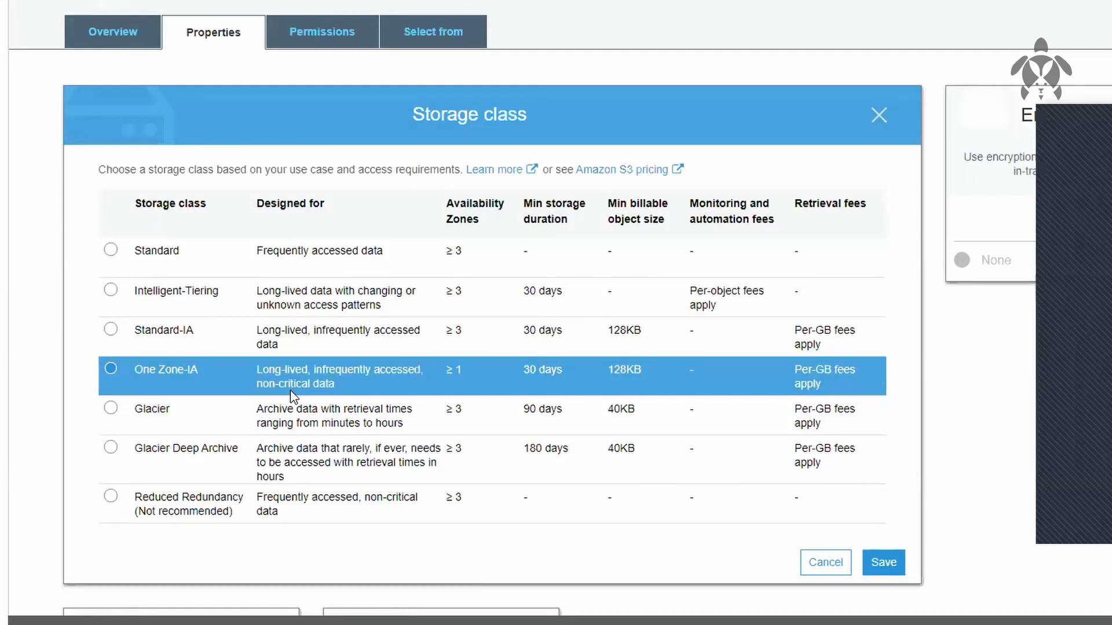
pyautogui.click(291, 392)
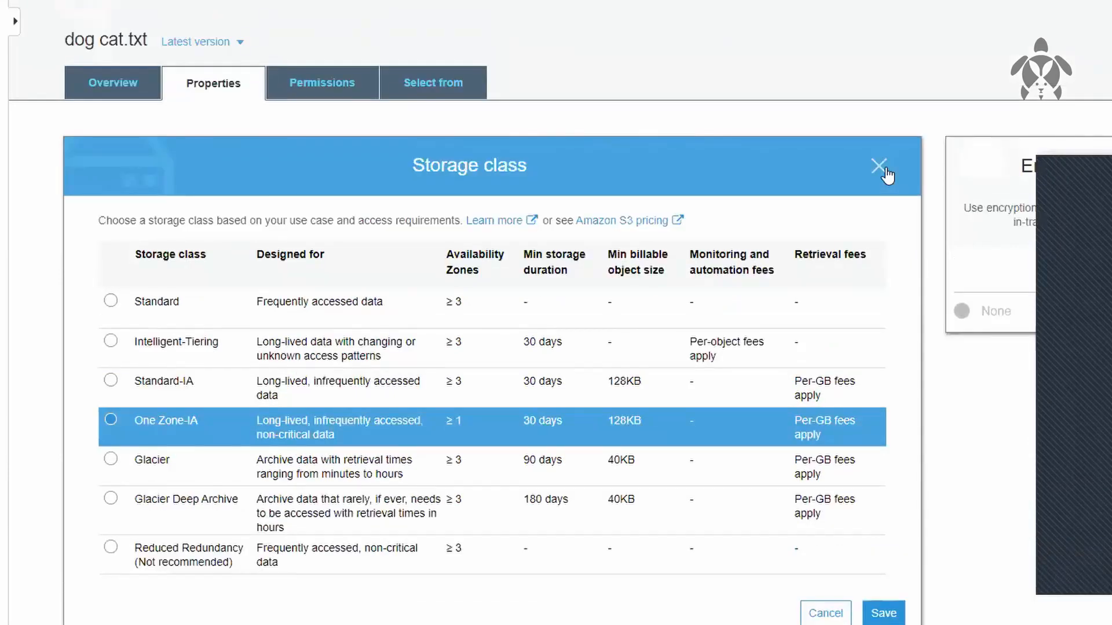
pyautogui.click(879, 166)
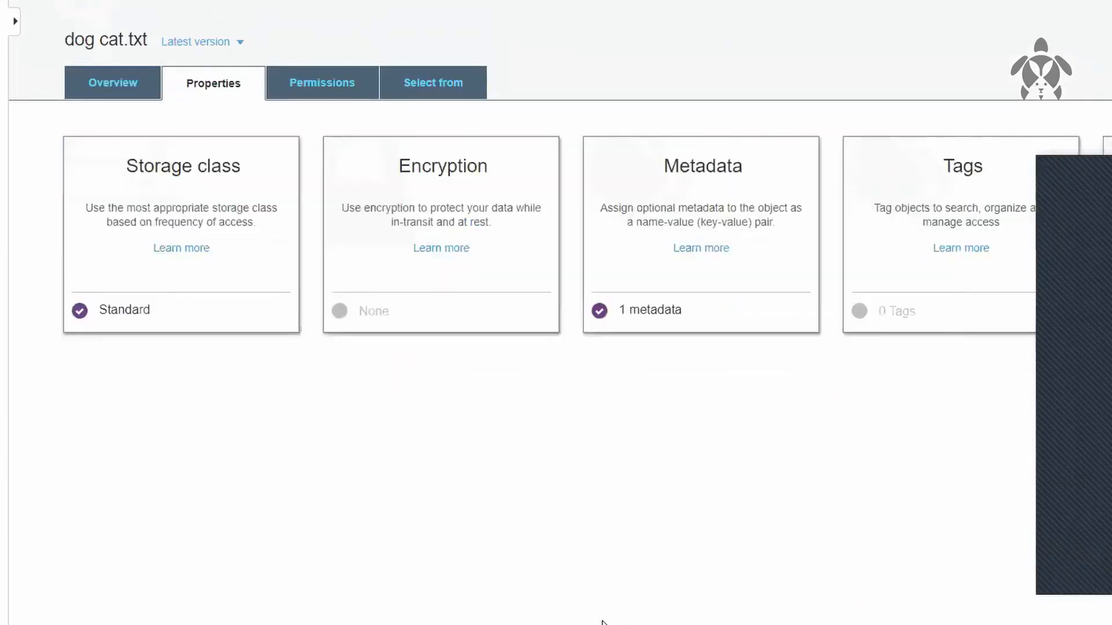
# Step: Choose AWS-KMS as the encryption for dog cat.txt and view the keys offered
pyautogui.click(447, 175)
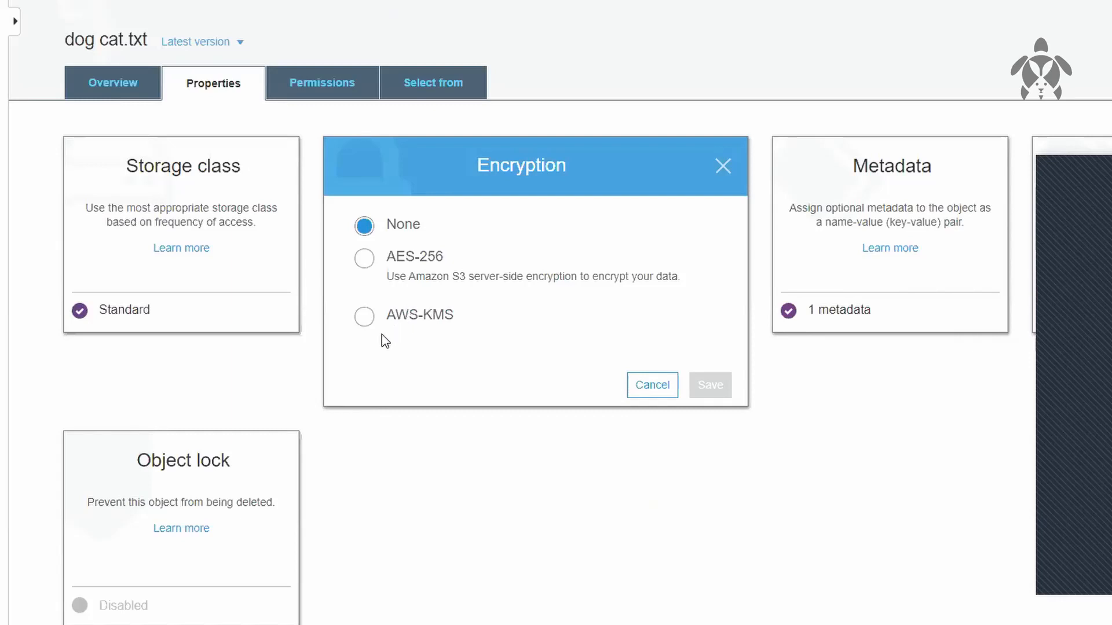
pyautogui.click(390, 326)
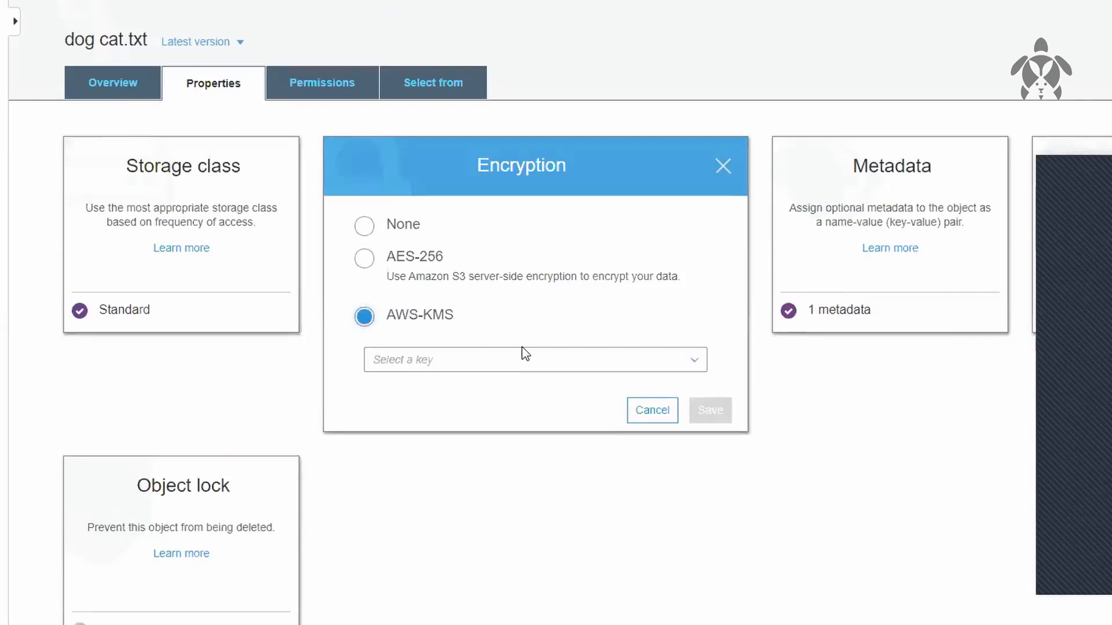
pyautogui.click(509, 363)
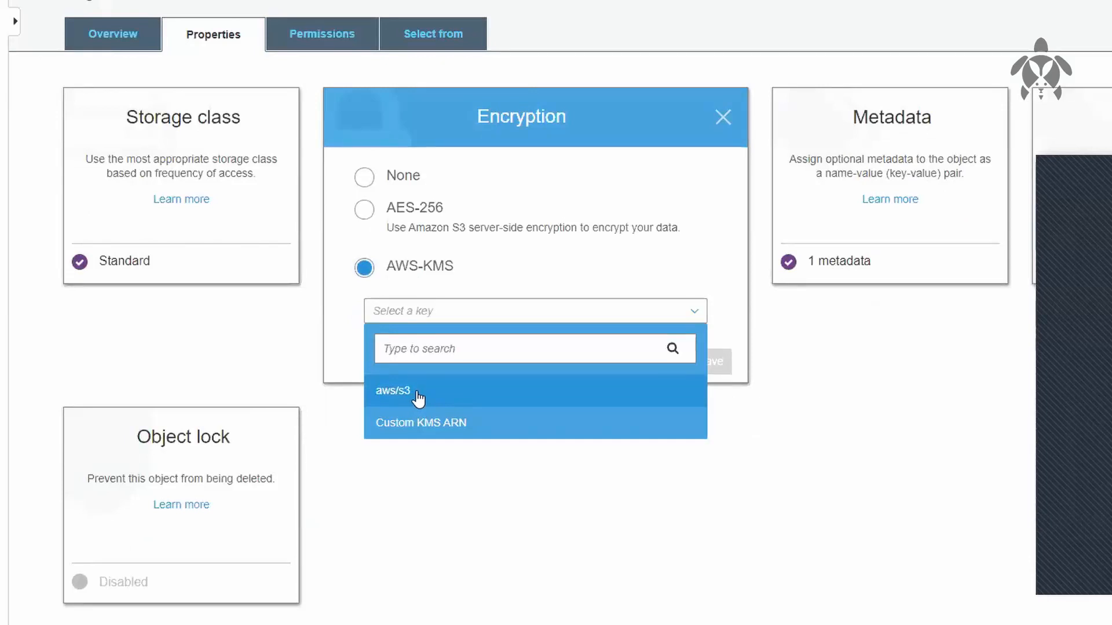
pyautogui.click(463, 471)
# Step: Search the AWS services for kms, open Key Management Service in a separate browser tab, and start creating a key
pyautogui.click(62, 76)
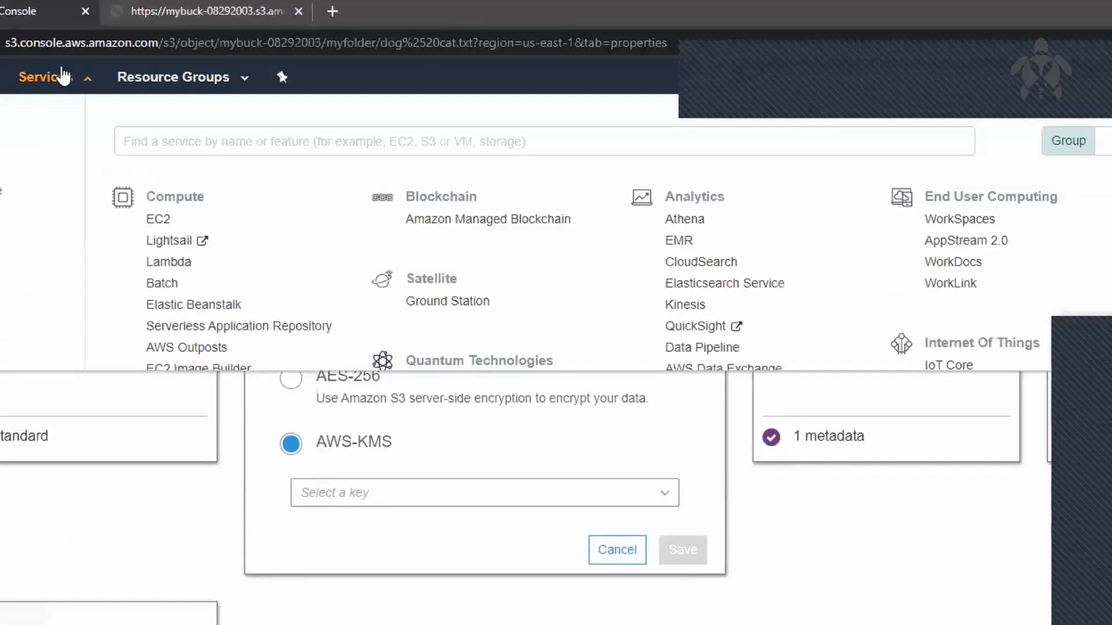
pyautogui.write('kms')
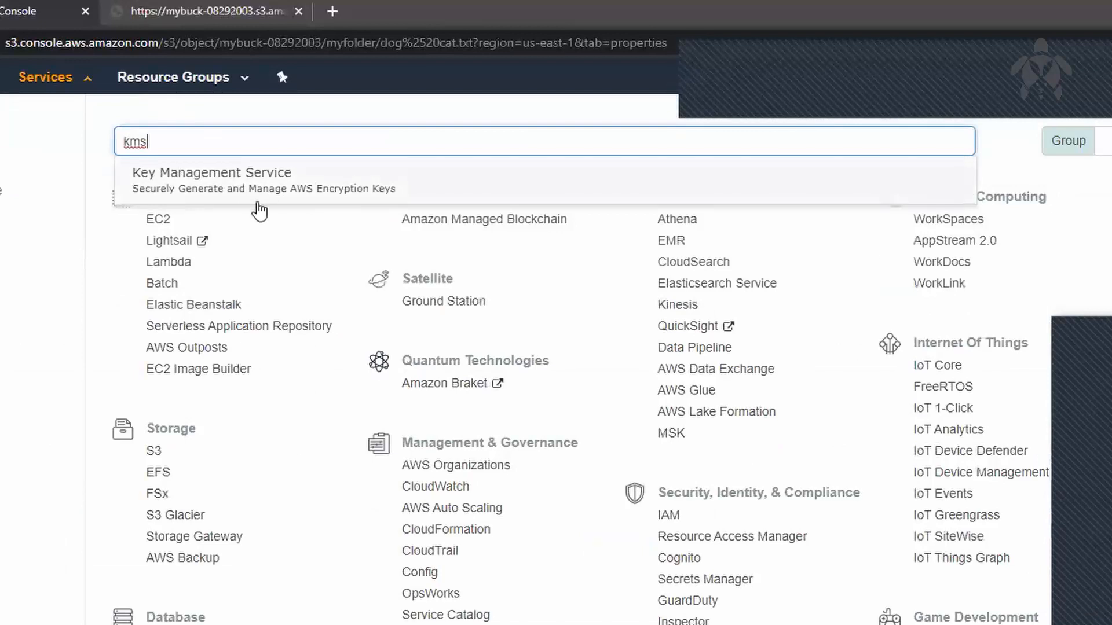
pyautogui.rightClick(291, 192)
pyautogui.click(389, 206)
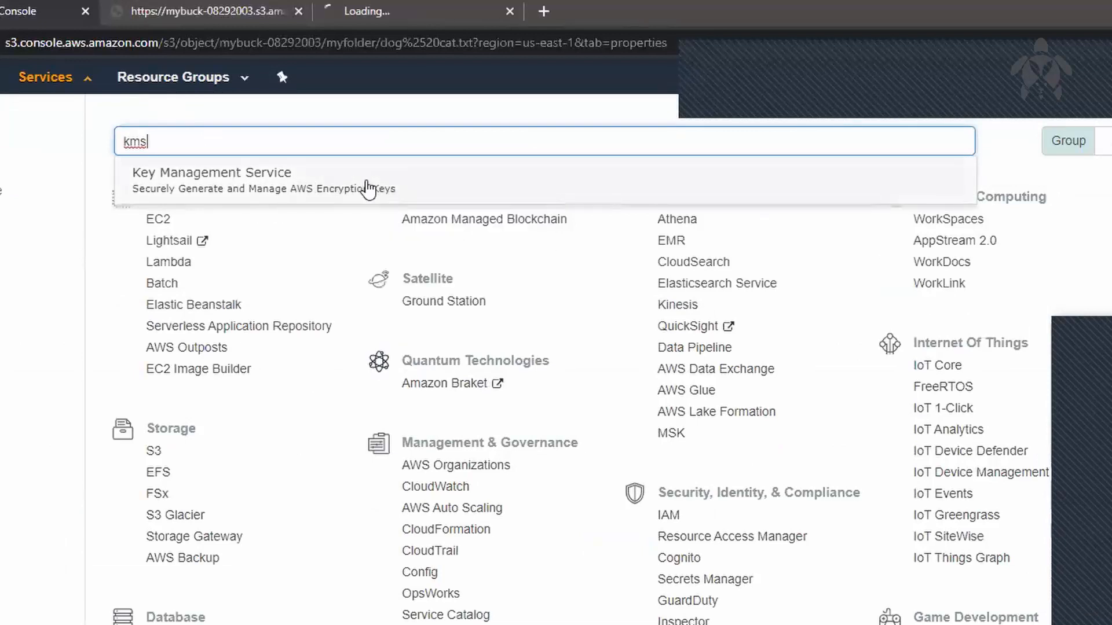
pyautogui.click(54, 85)
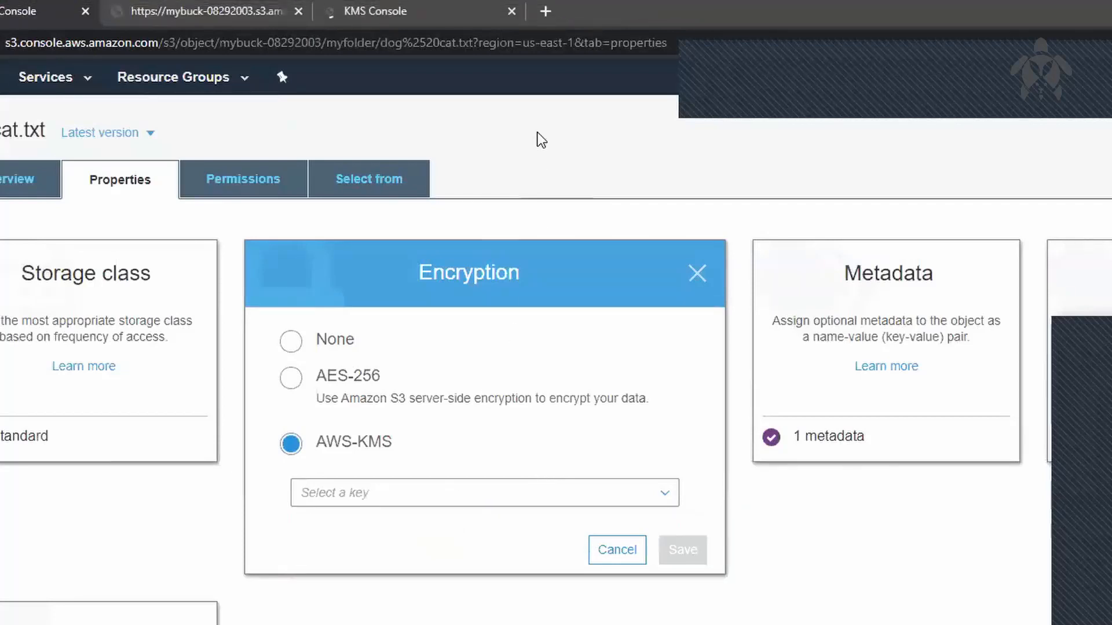
pyautogui.click(457, 12)
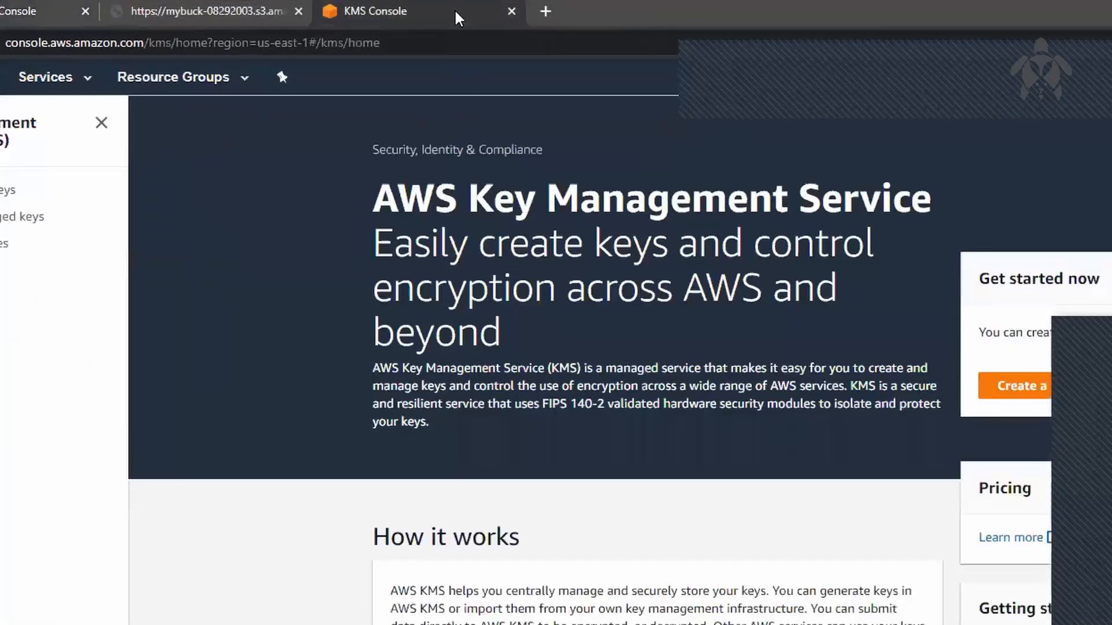
pyautogui.click(1028, 389)
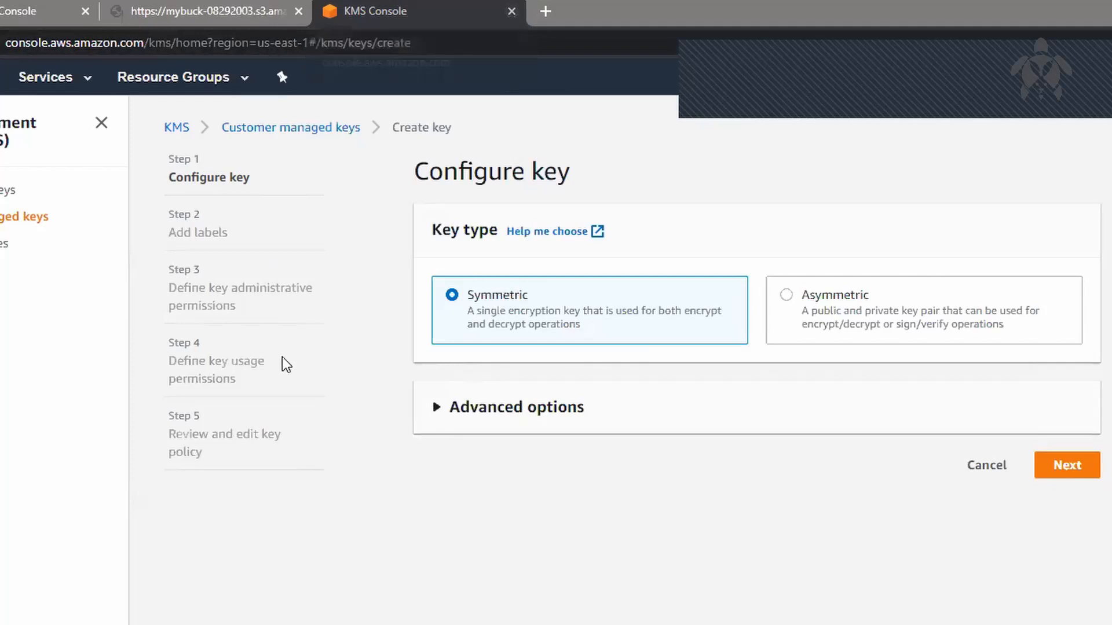
# Step: Close the KMS tab without creating a key, and in the S3 console set dog cat.txt's encryption choice back to None and cancel
pyautogui.moveTo(166, 365); pyautogui.dragTo(259, 389)
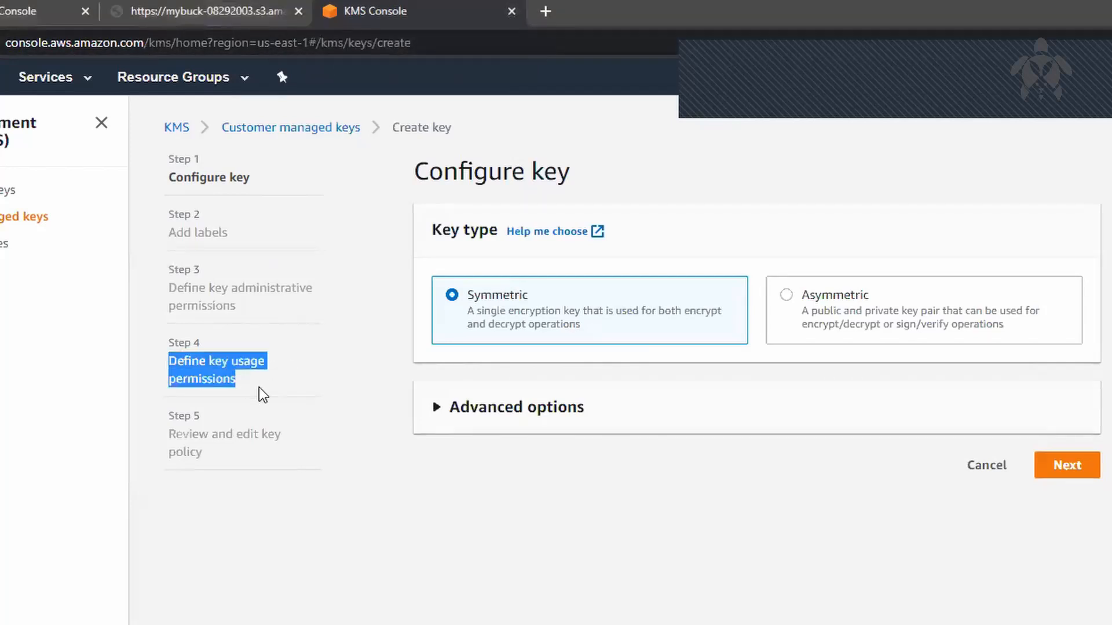
pyautogui.click(263, 395)
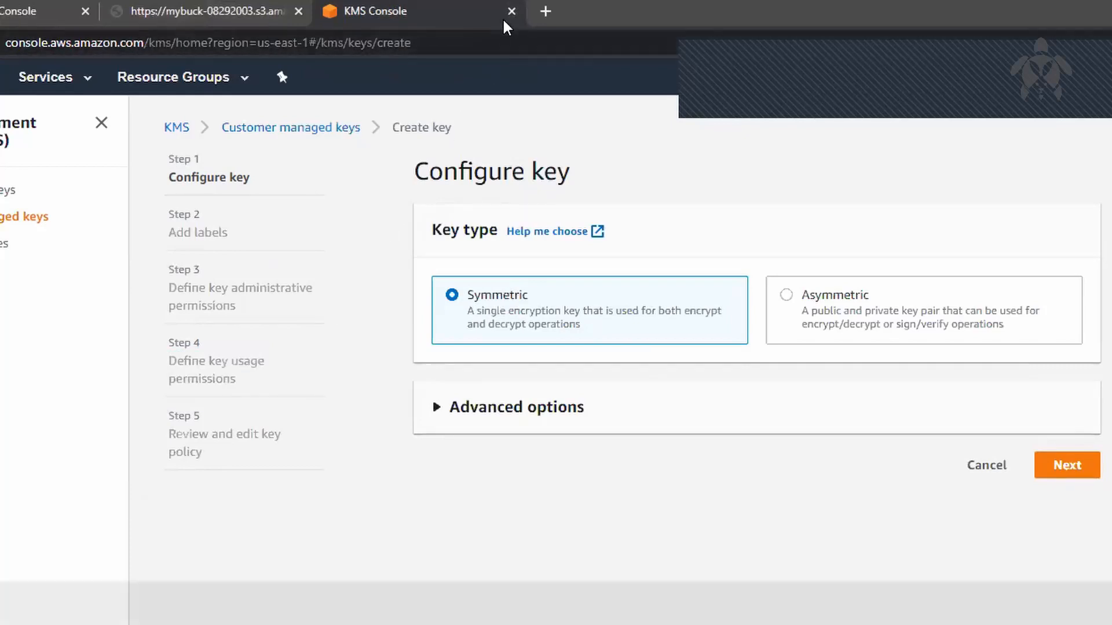
pyautogui.click(512, 12)
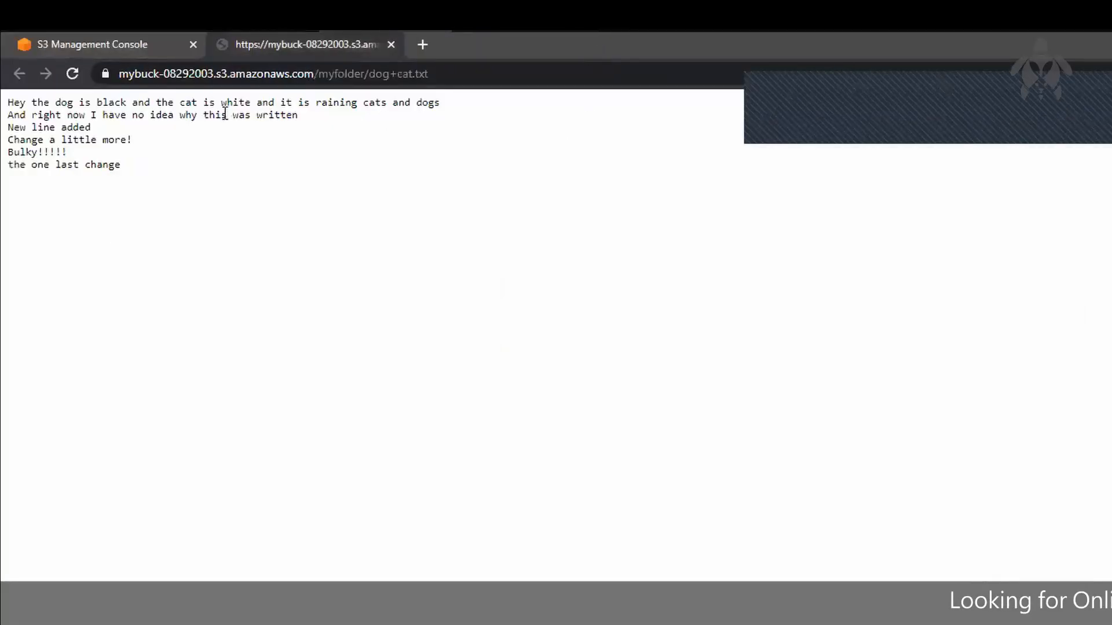
pyautogui.click(145, 45)
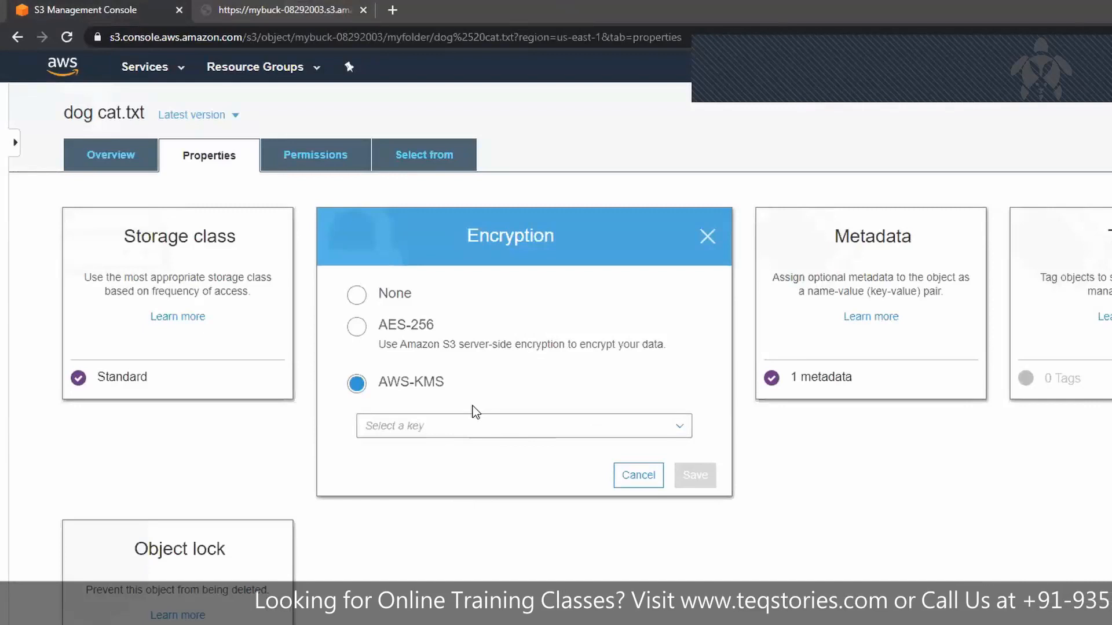
pyautogui.click(379, 294)
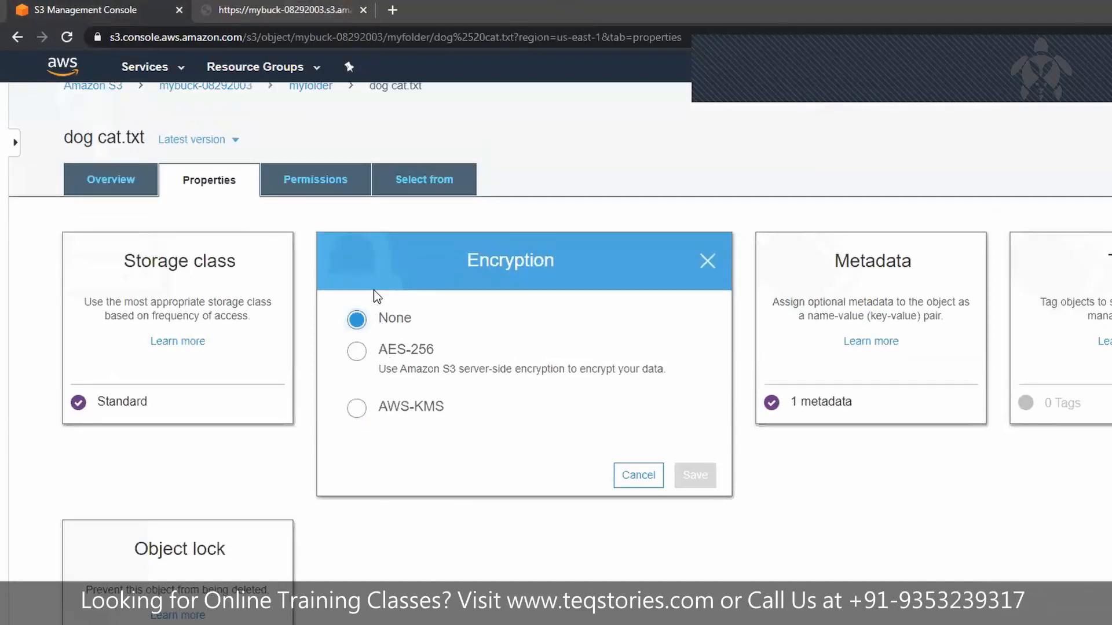
pyautogui.click(648, 483)
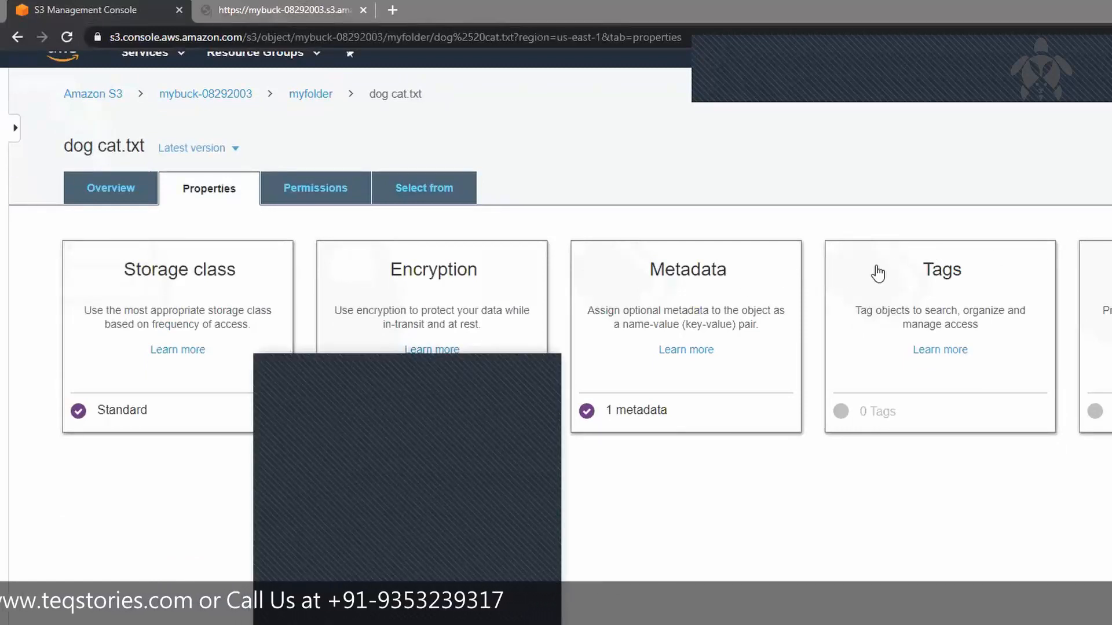
# Step: View the object lock settings for dog cat.txt and close them
pyautogui.click(1100, 325)
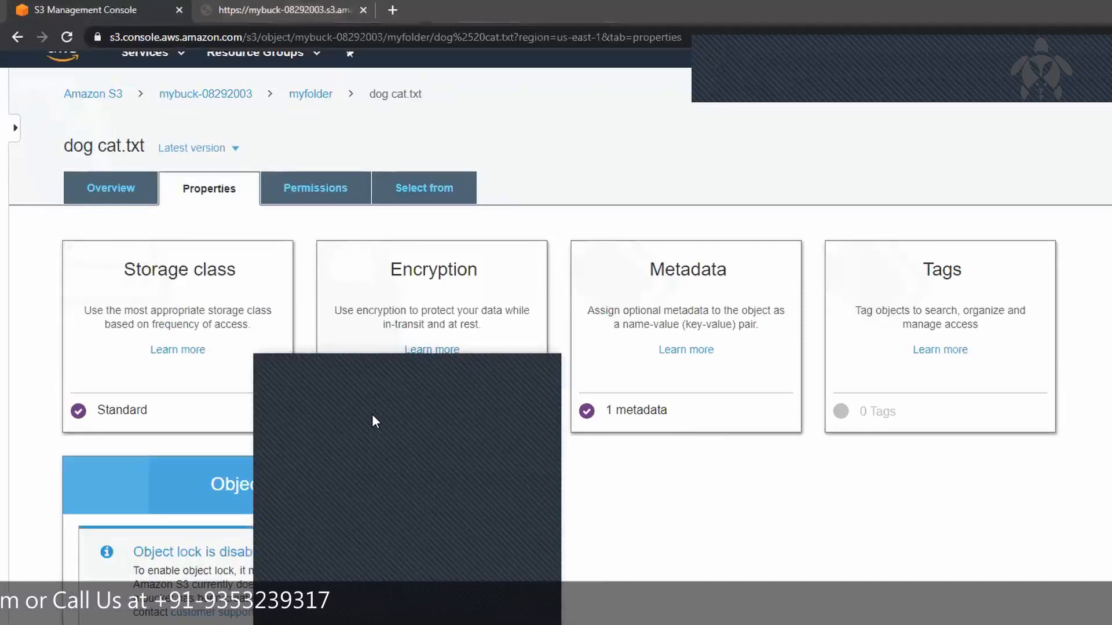
pyautogui.click(346, 369)
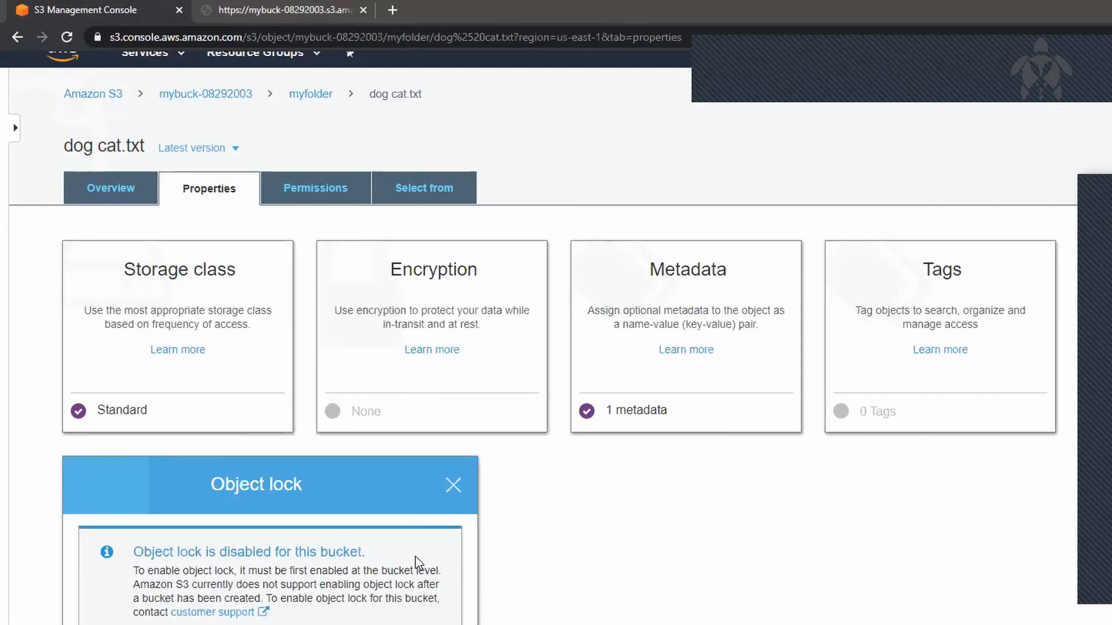
pyautogui.click(453, 484)
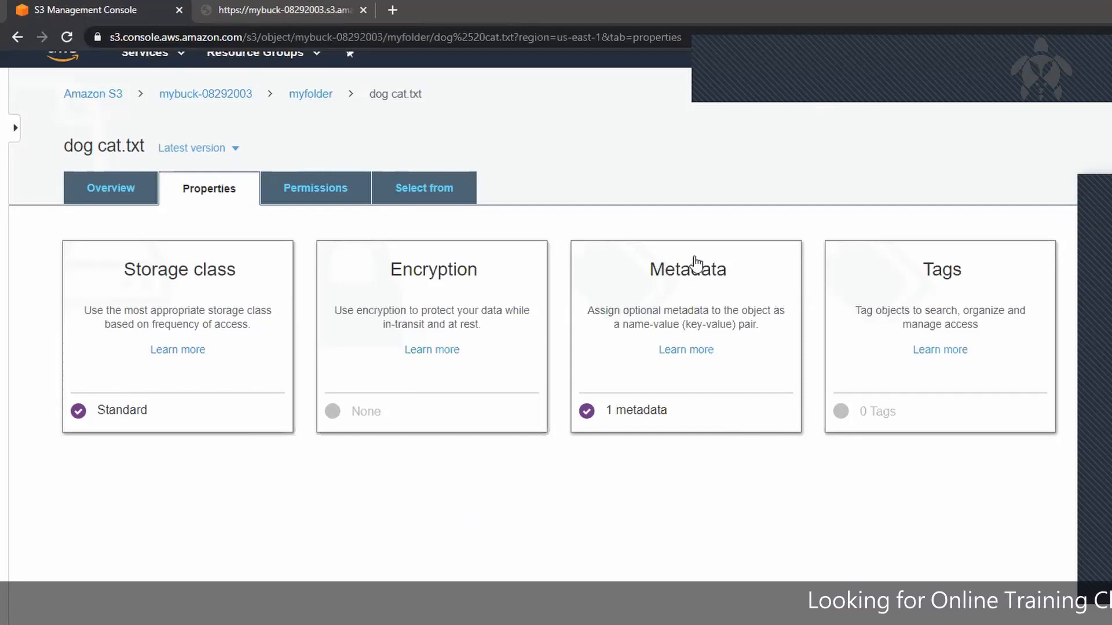
# Step: Open the metadata and tags of dog cat.txt and add a Content-Language metadata entry with the value En-US
pyautogui.click(764, 260)
pyautogui.click(1059, 261)
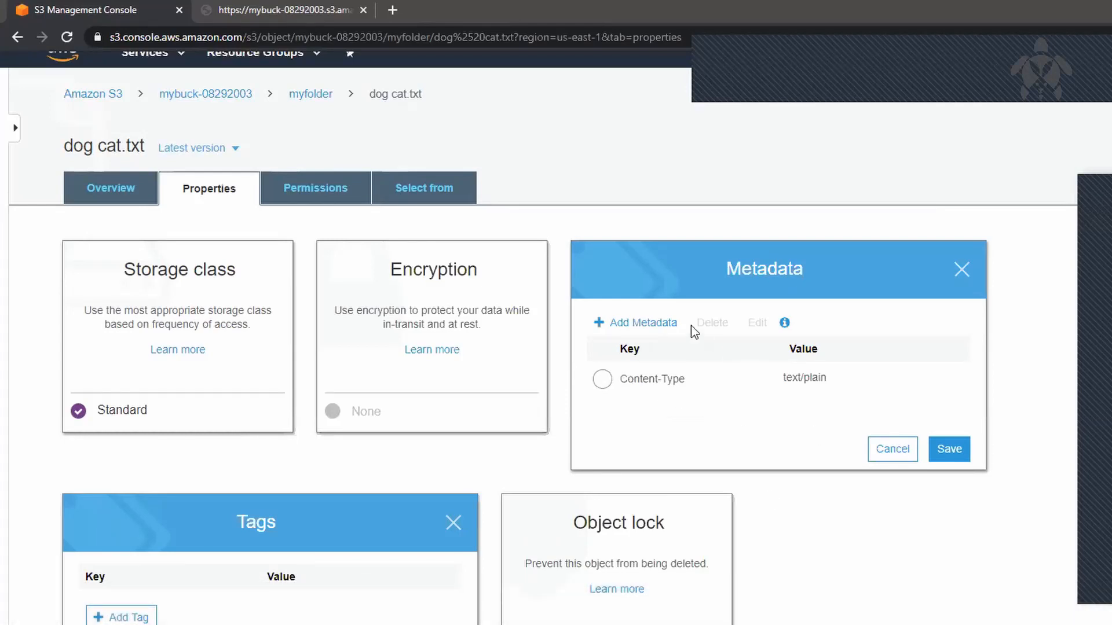
pyautogui.click(646, 325)
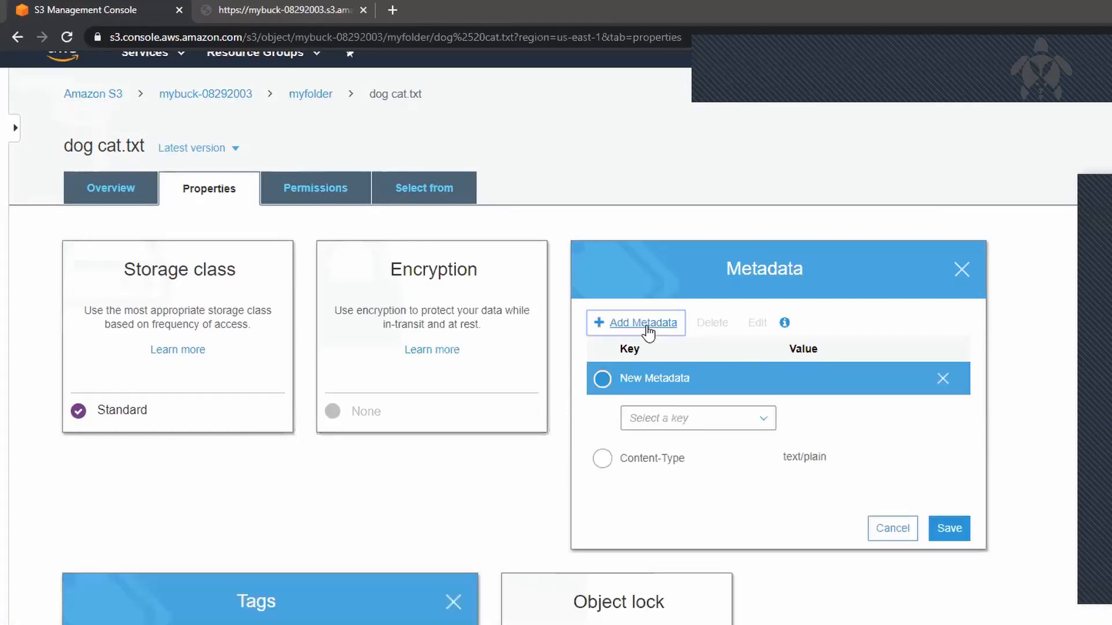
pyautogui.click(713, 428)
pyautogui.click(713, 429)
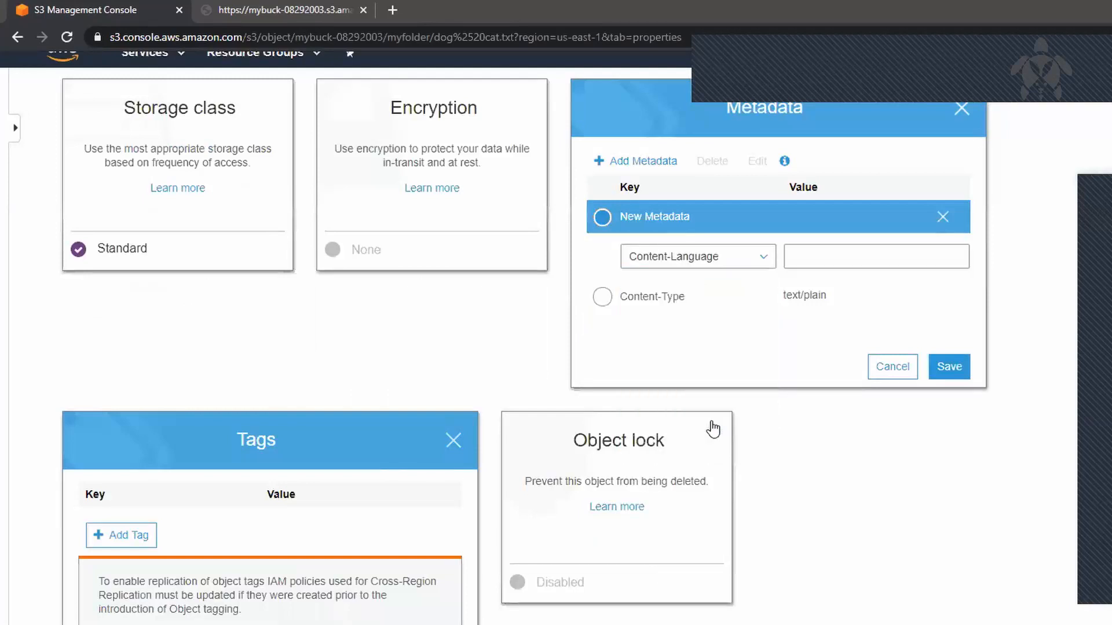
pyautogui.click(853, 268)
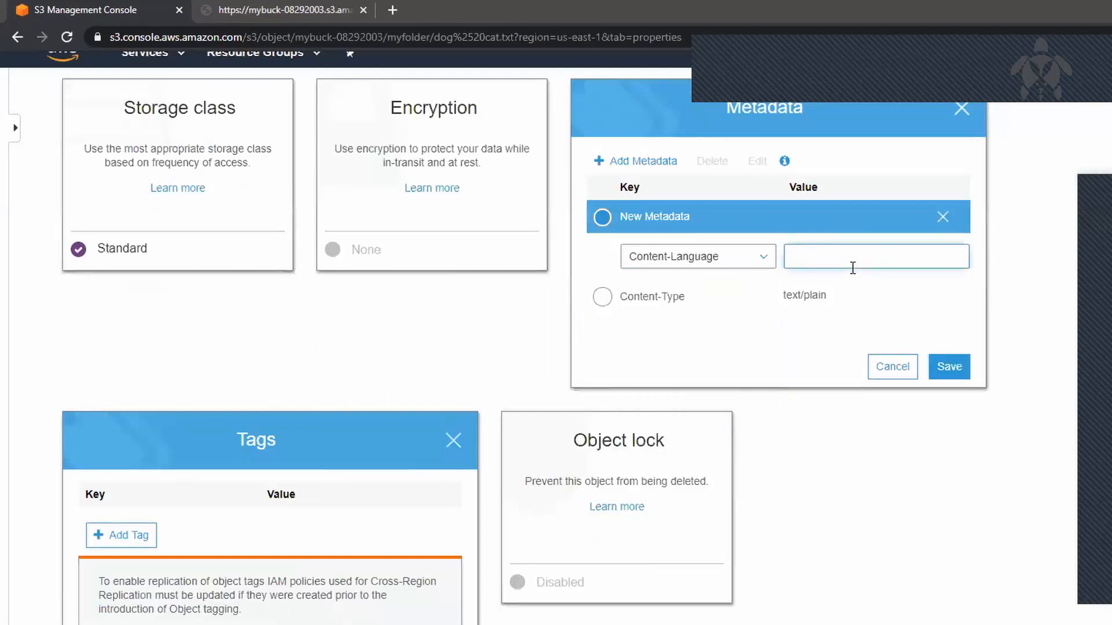
pyautogui.write('En-US')
# Step: Review the keys offered for another metadata entry, remove that empty entry, and save the metadata of dog cat.txt
pyautogui.click(640, 165)
pyautogui.click(722, 256)
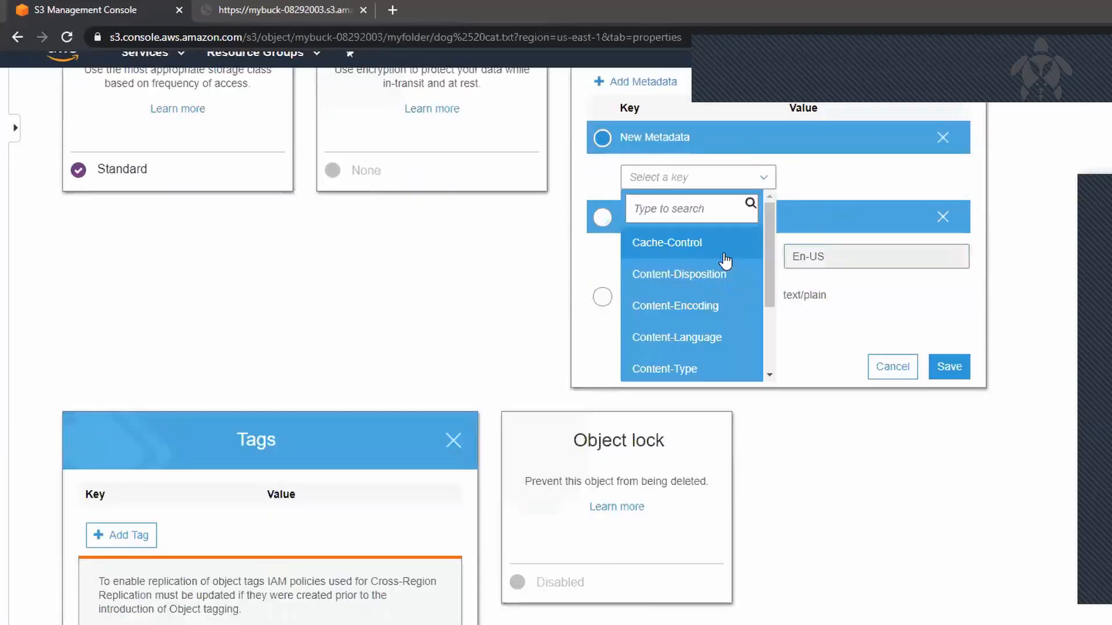
pyautogui.scroll(-2, 704, 273)
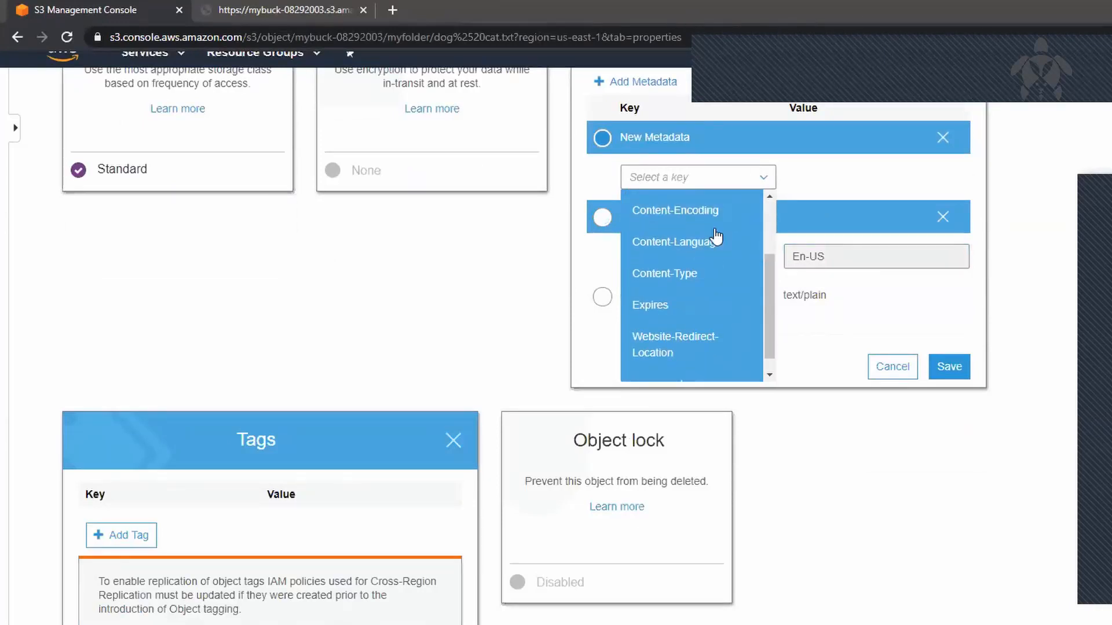
pyautogui.scroll(2, 712, 245)
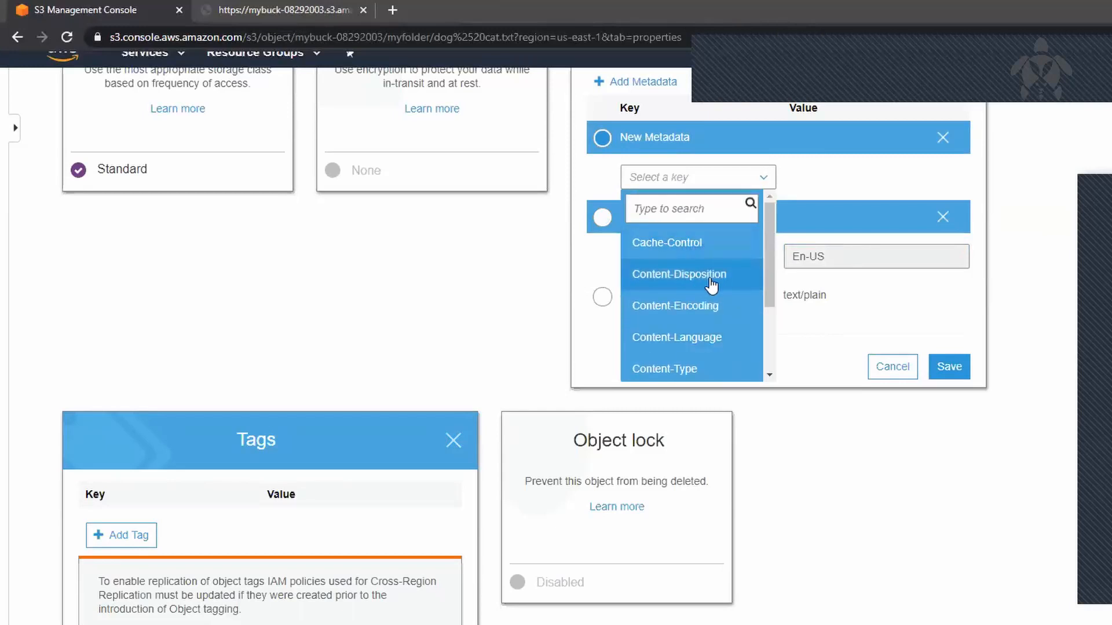
pyautogui.scroll(-1, 695, 328)
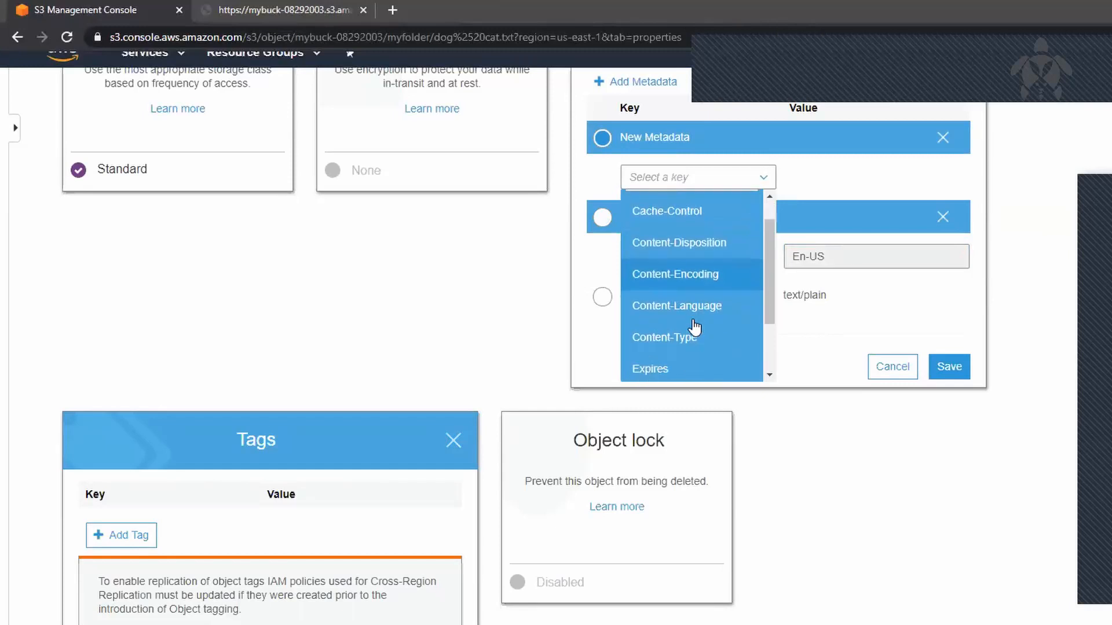
pyautogui.scroll(-2, 694, 328)
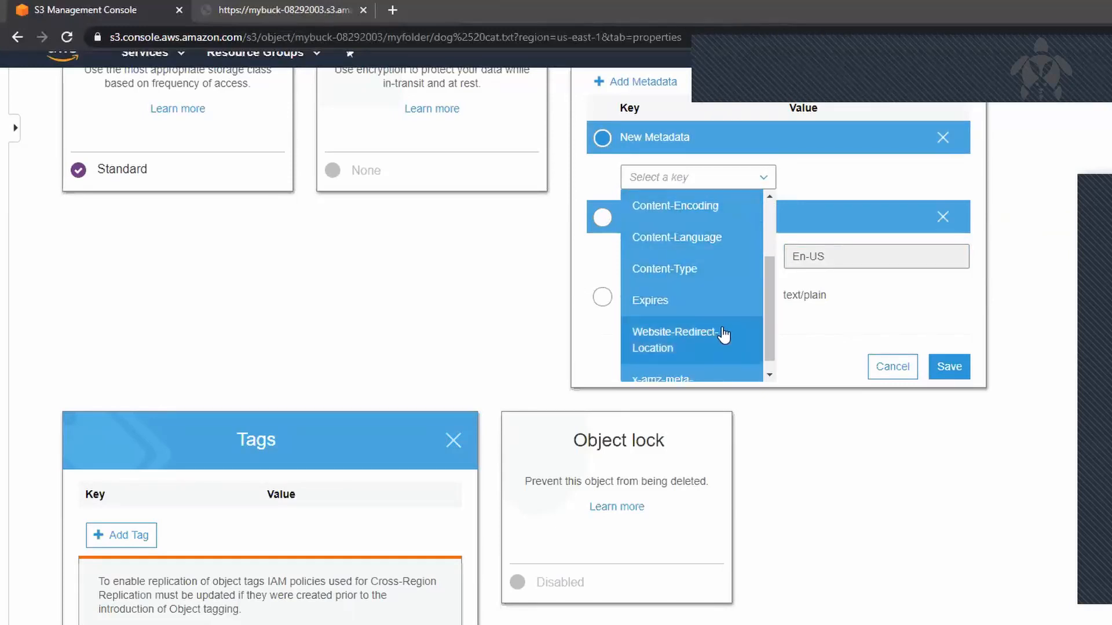
pyautogui.scroll(-1, 724, 335)
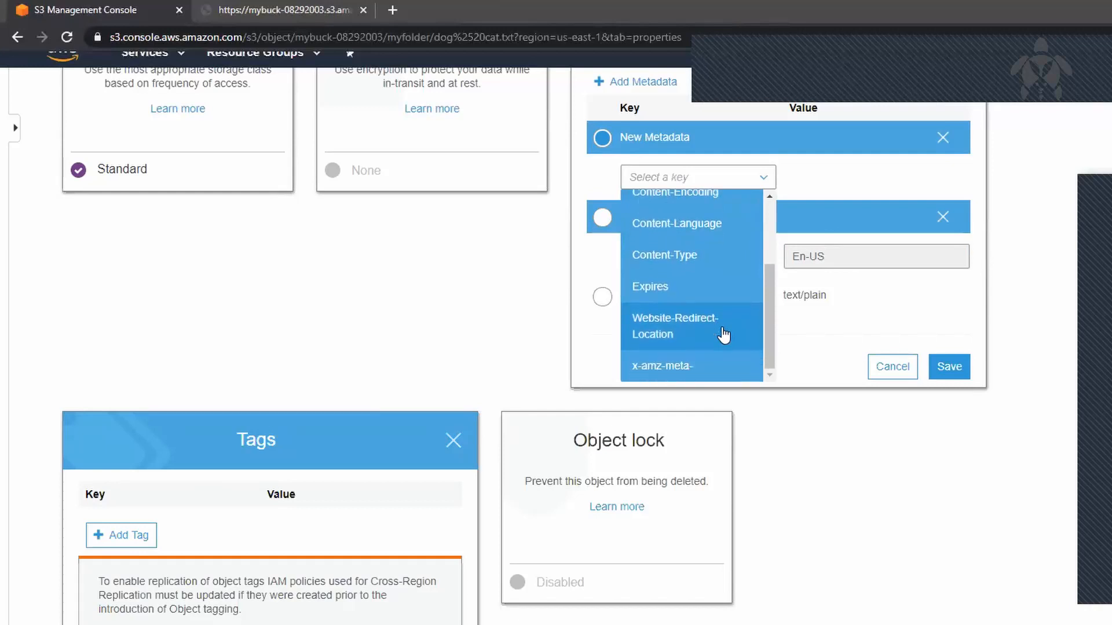
pyautogui.click(825, 460)
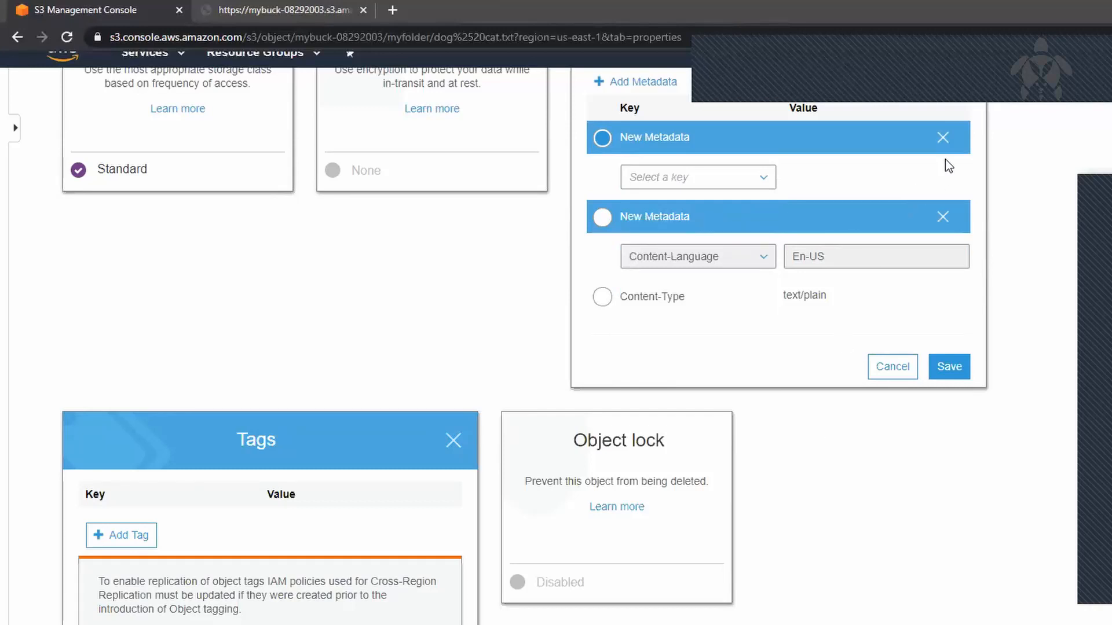
pyautogui.click(944, 139)
pyautogui.click(957, 370)
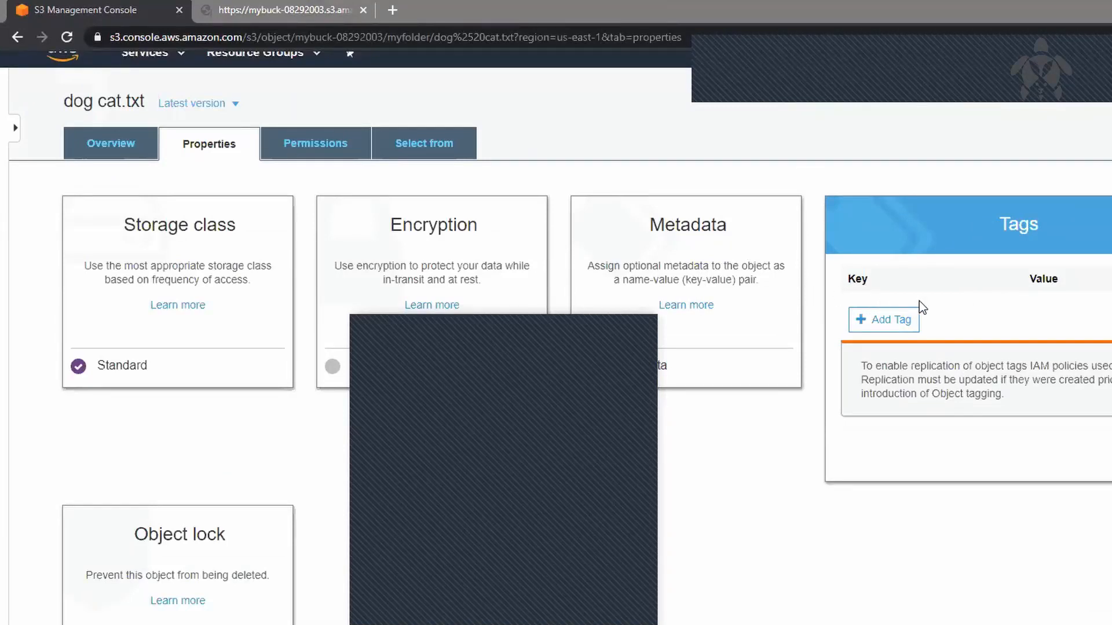
# Step: Add a tag to dog cat.txt with the key forClient and the value client1, and save it
pyautogui.click(893, 320)
pyautogui.write('for')
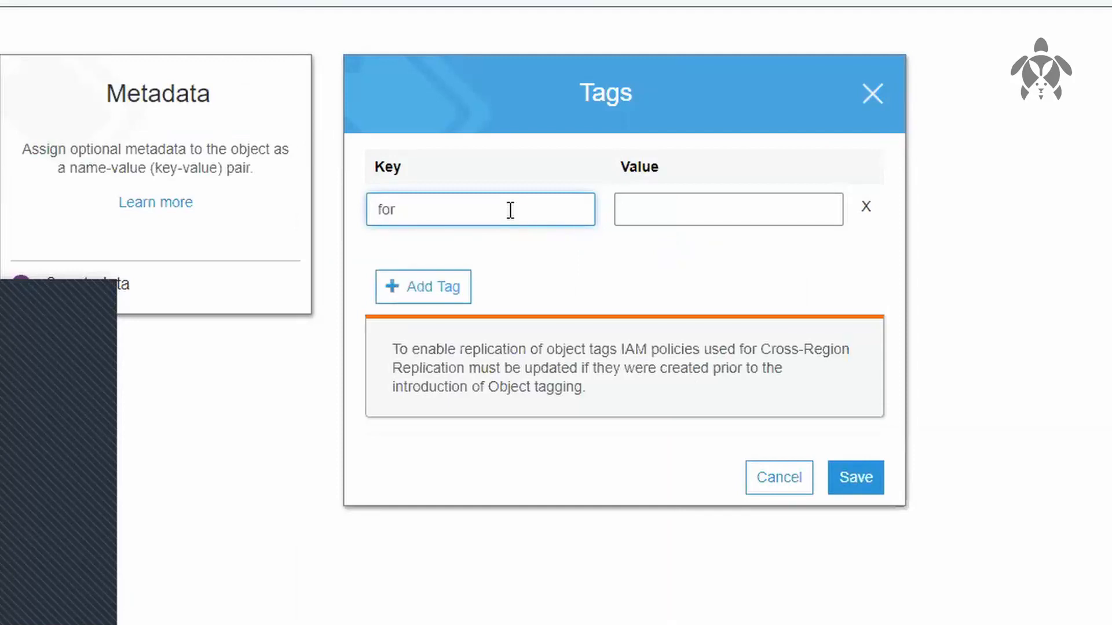
pyautogui.write('Client')
pyautogui.click(690, 223)
pyautogui.write('c')
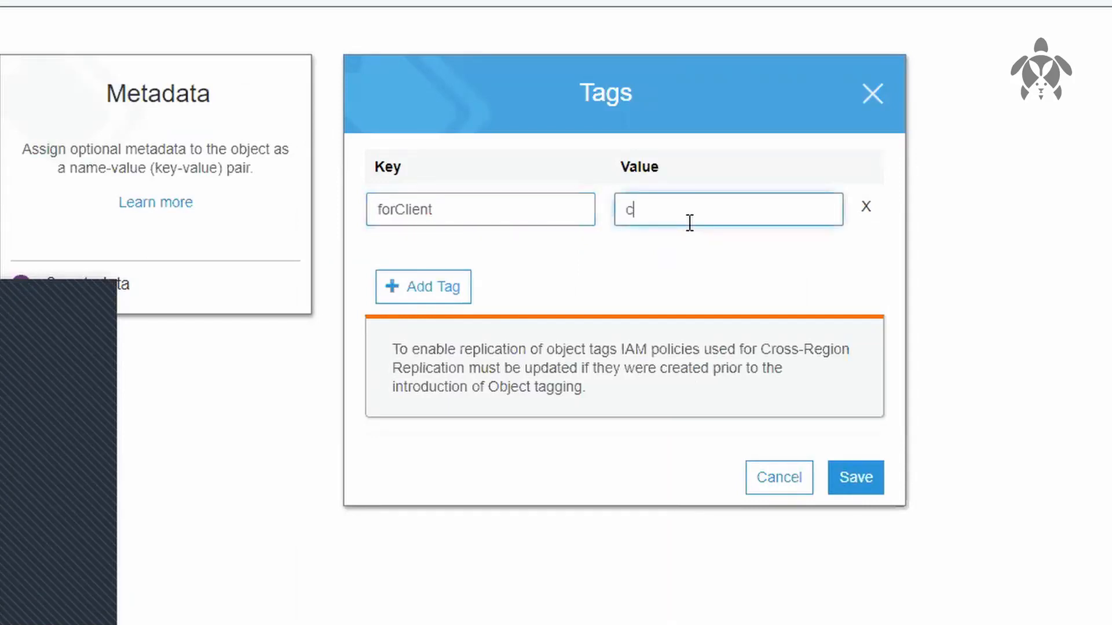
pyautogui.write('lien')
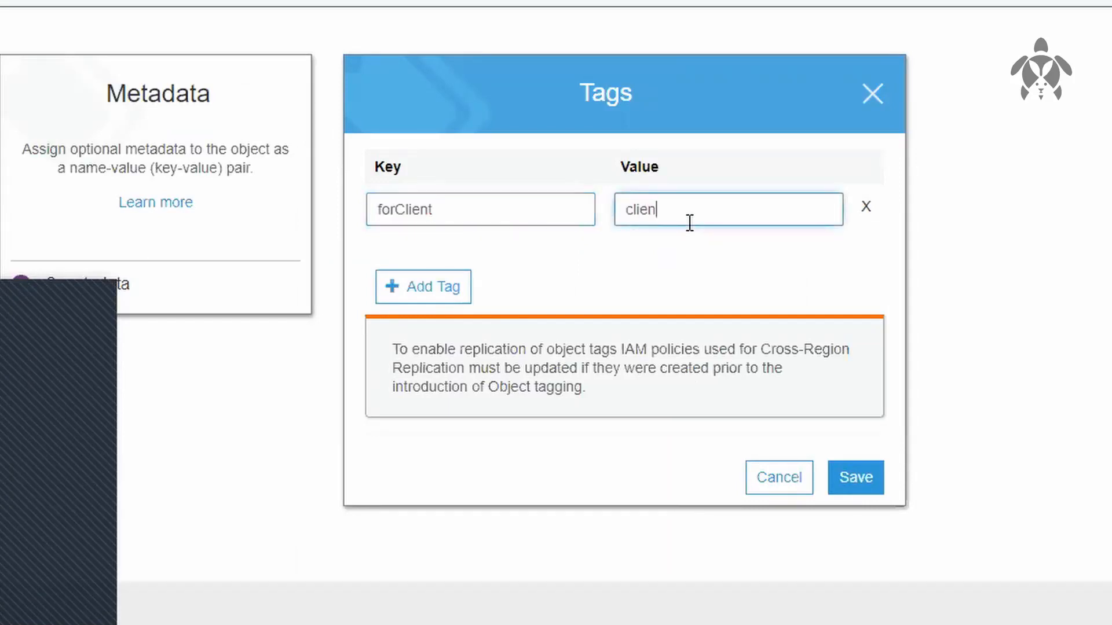
pyautogui.write('t1')
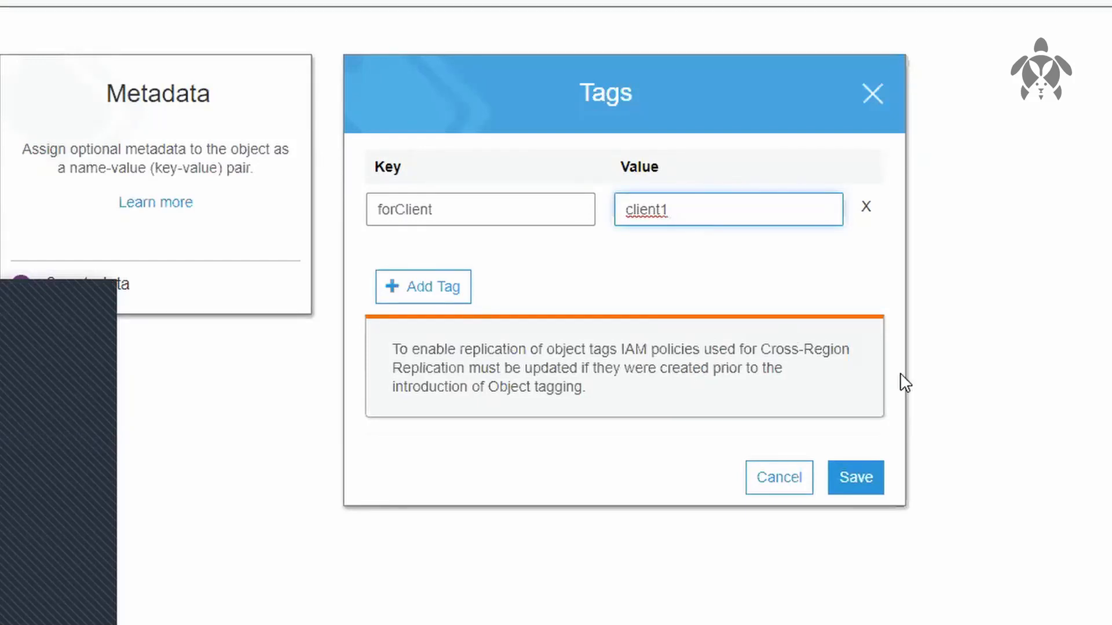
pyautogui.click(848, 489)
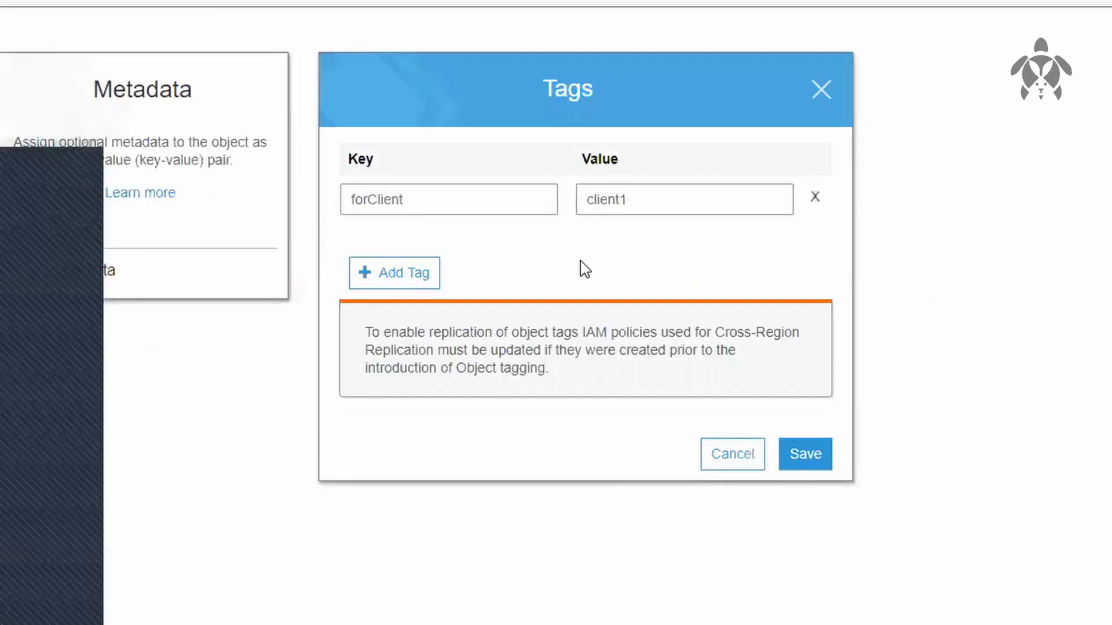
# Step: Cancel out of the tag editor, then check the permissions and properties of dog cat.txt
pyautogui.click(732, 454)
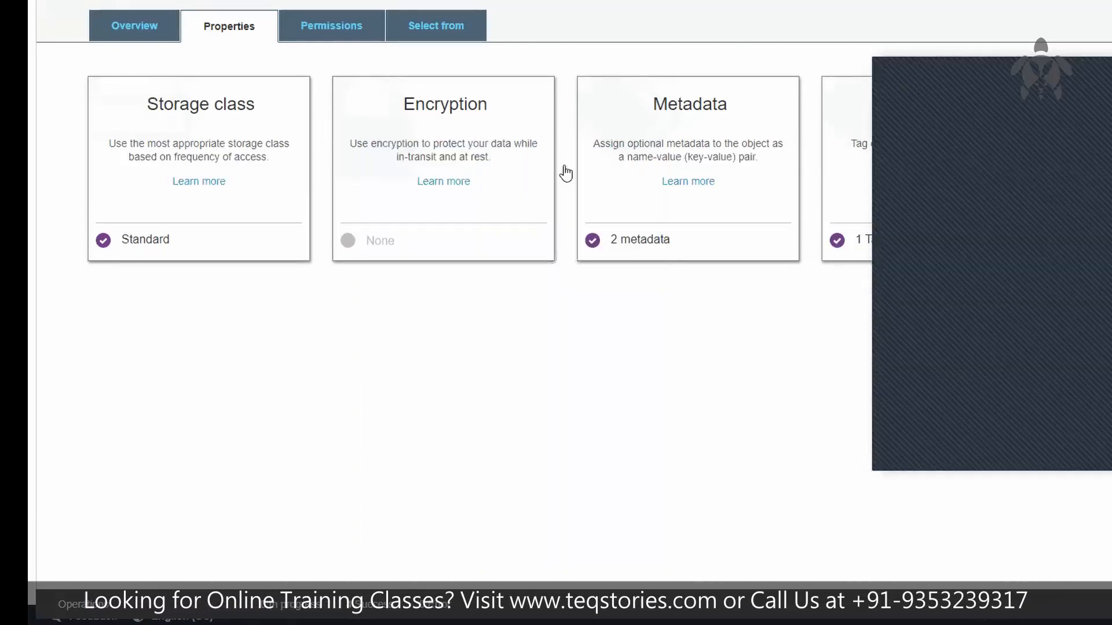
pyautogui.click(353, 27)
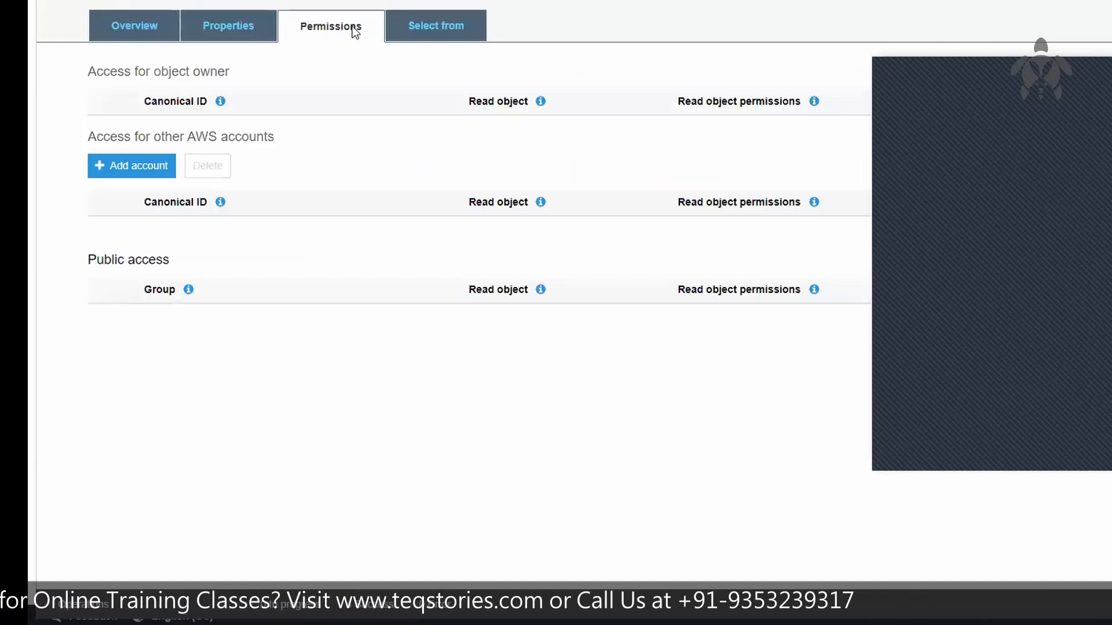
pyautogui.click(217, 33)
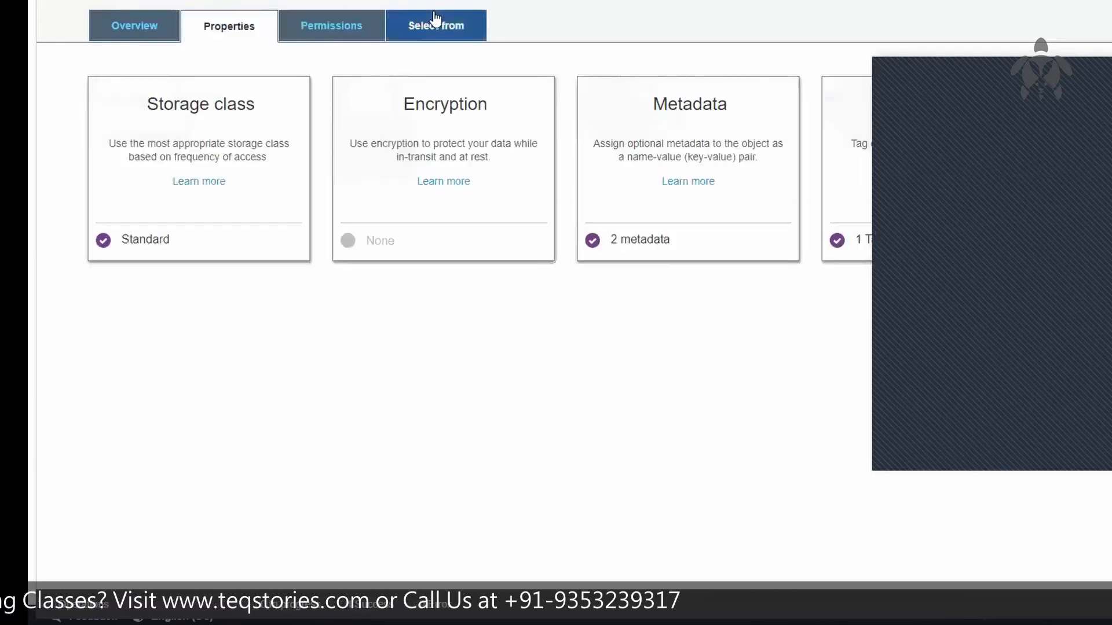
# Step: Review the S3 Select options for dog cat.txt, including the supported CSV, JSON and Parquet file formats
pyautogui.click(476, 29)
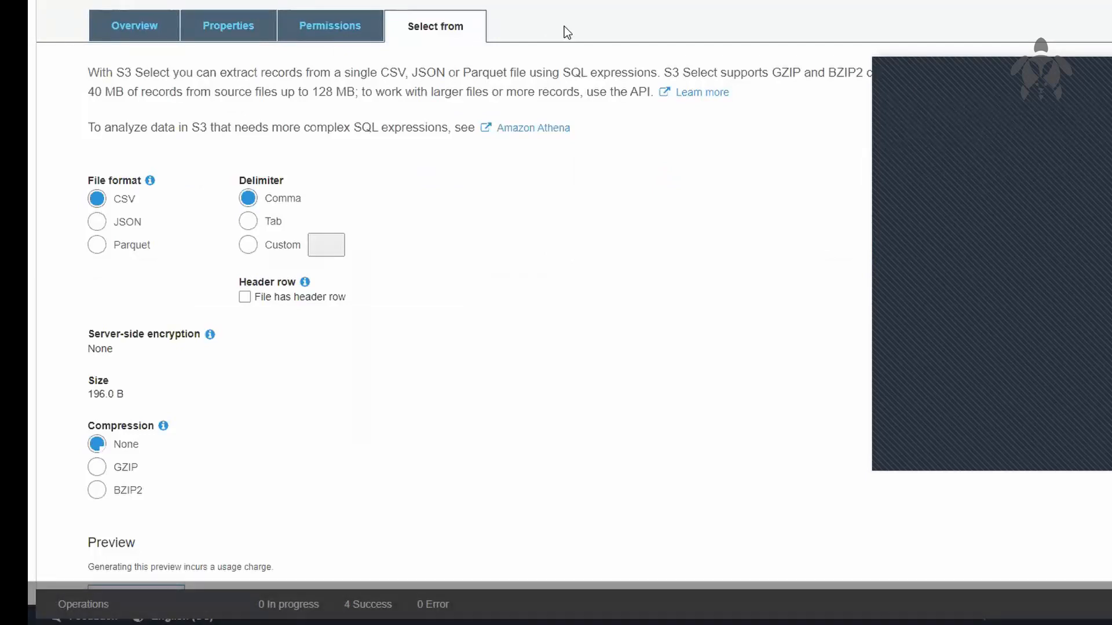
pyautogui.doubleClick(383, 74)
pyautogui.moveTo(427, 72); pyautogui.dragTo(448, 70)
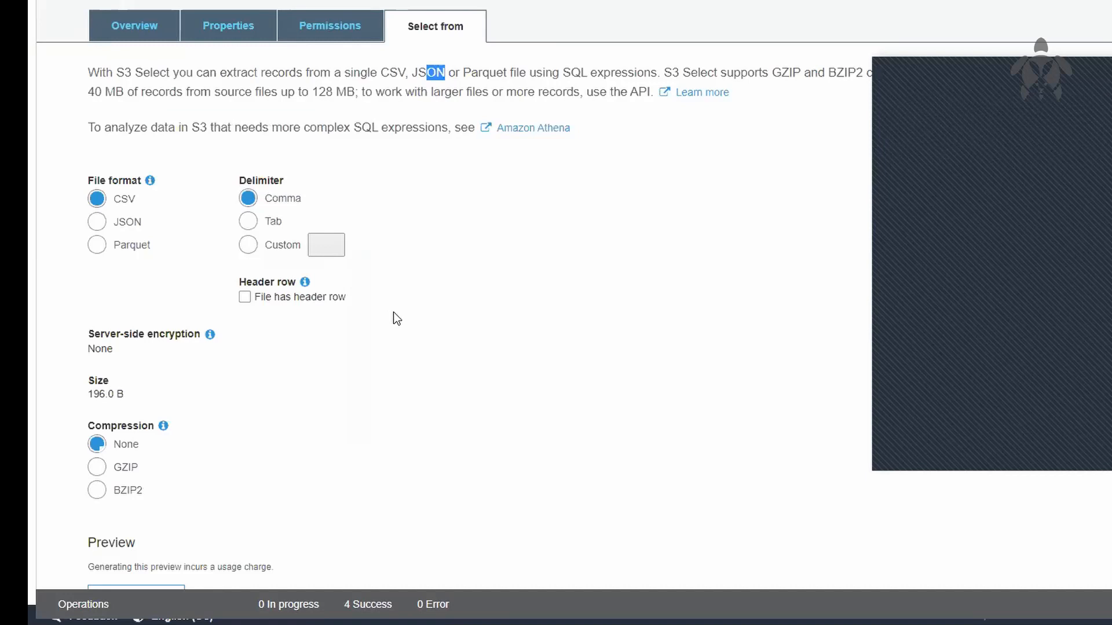
pyautogui.click(592, 403)
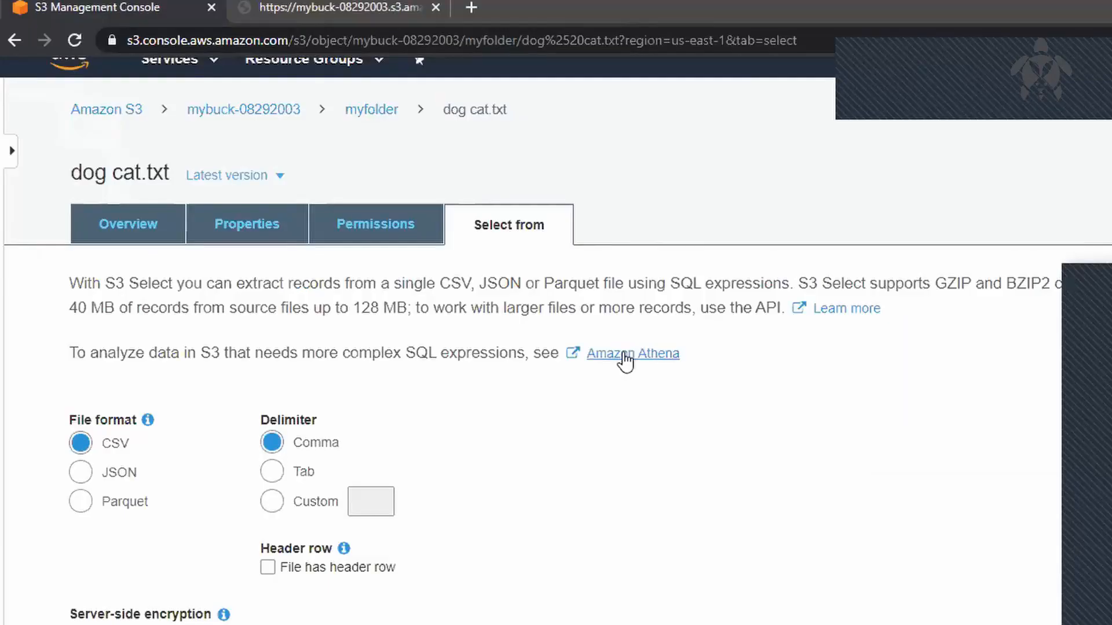
# Step: Locate Athena among the Analytics services in the AWS service list, and close the list
pyautogui.click(173, 49)
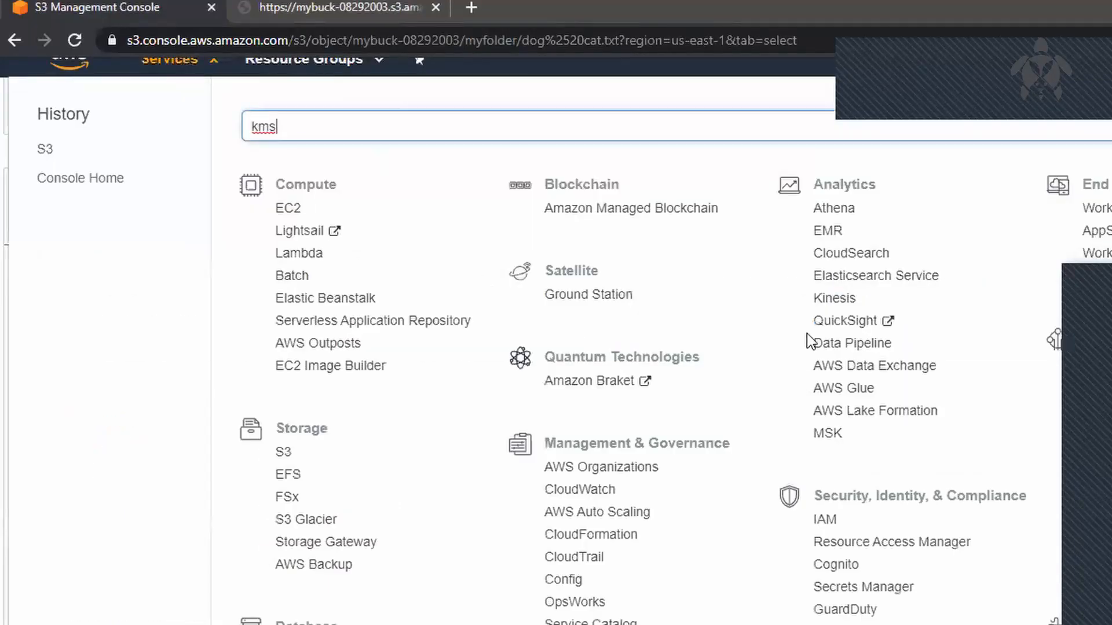
pyautogui.moveTo(868, 214); pyautogui.dragTo(805, 215)
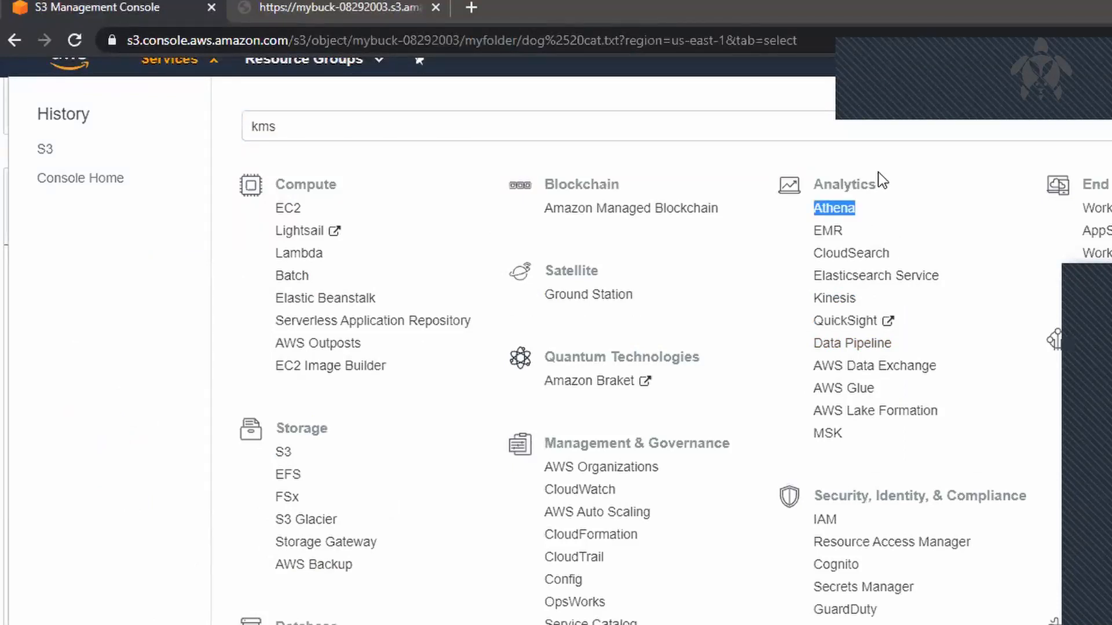
pyautogui.scroll(1, 700, 315)
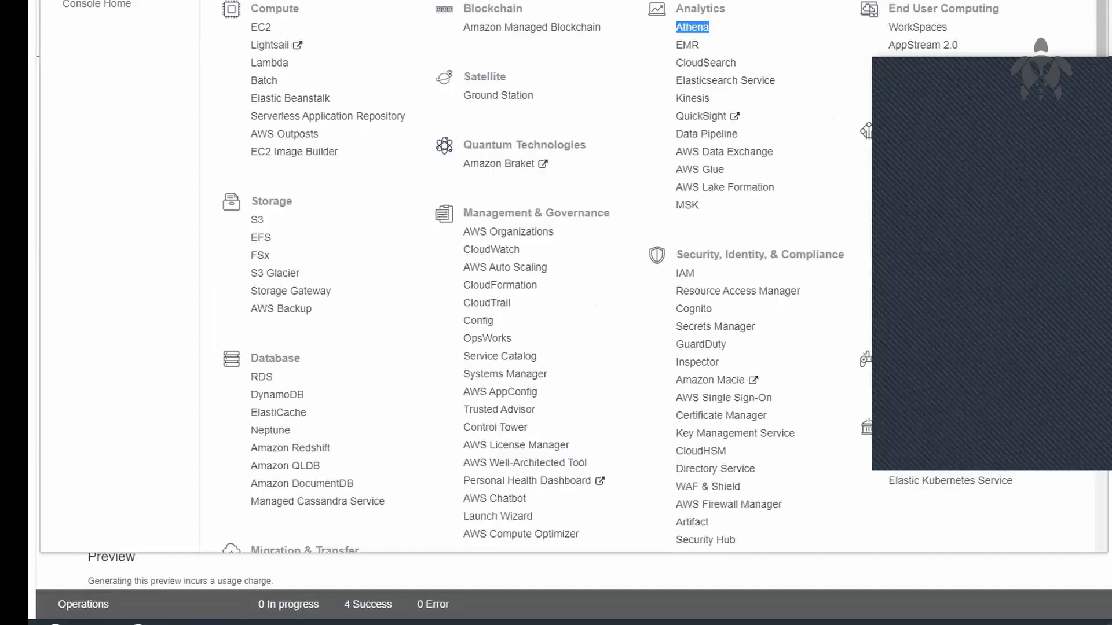
pyautogui.click(196, 81)
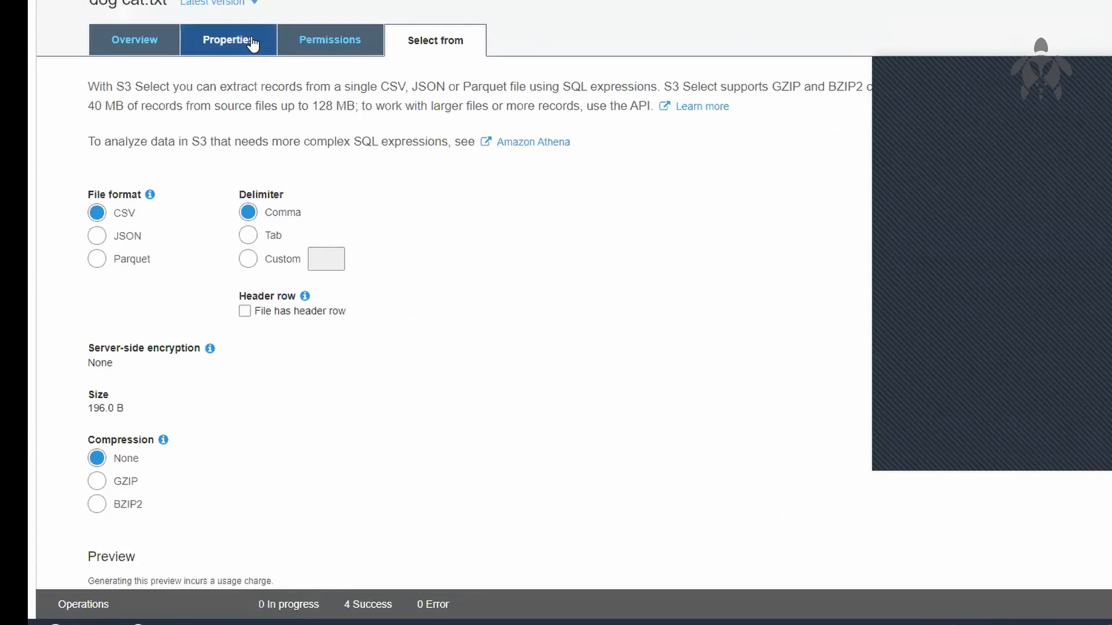
# Step: Return to the mybuck-08292003 bucket and view its public access block settings and access control list
pyautogui.click(270, 40)
pyautogui.click(327, 41)
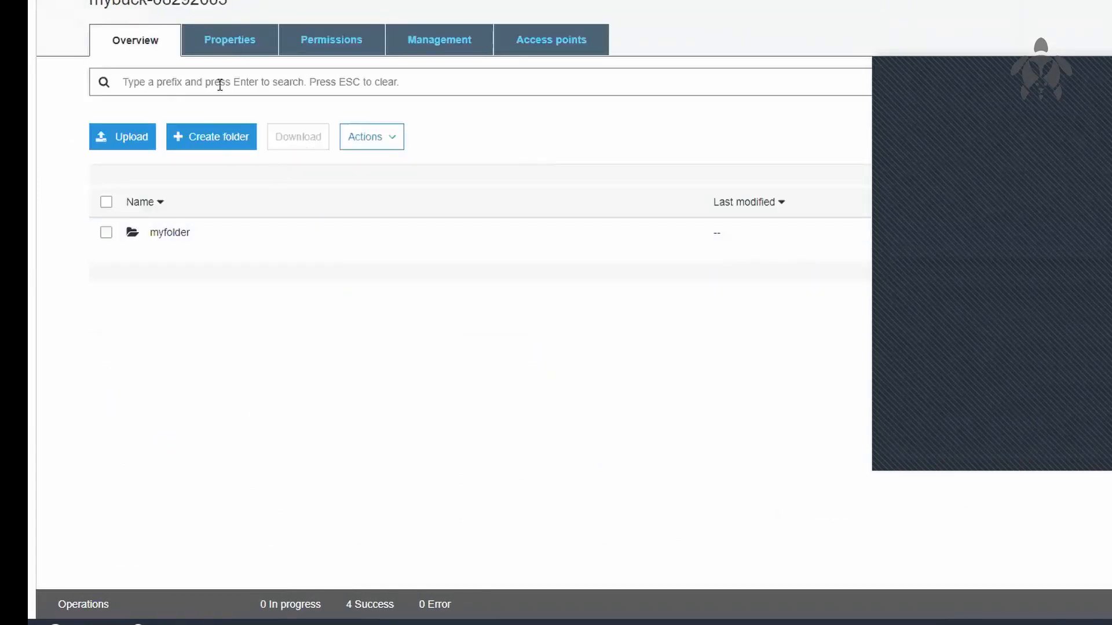
pyautogui.click(337, 43)
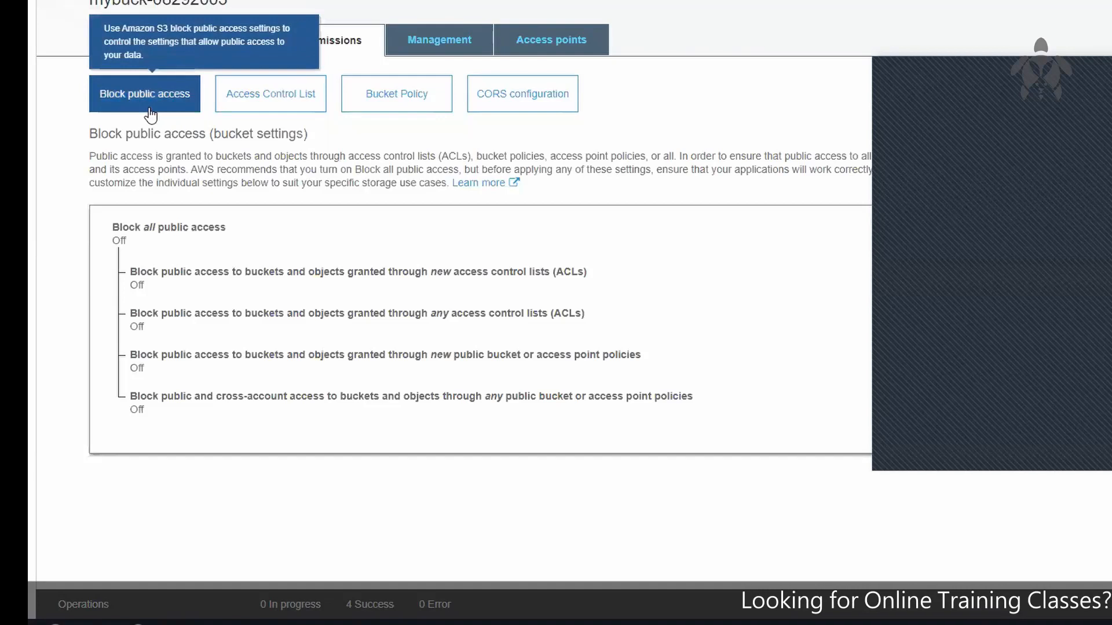
pyautogui.click(268, 98)
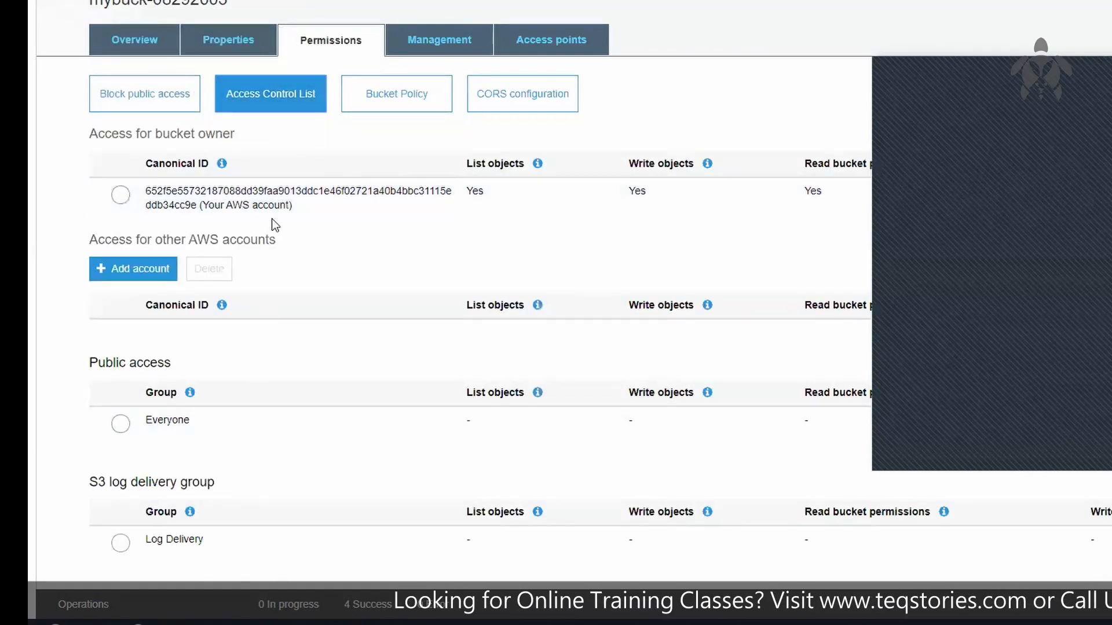
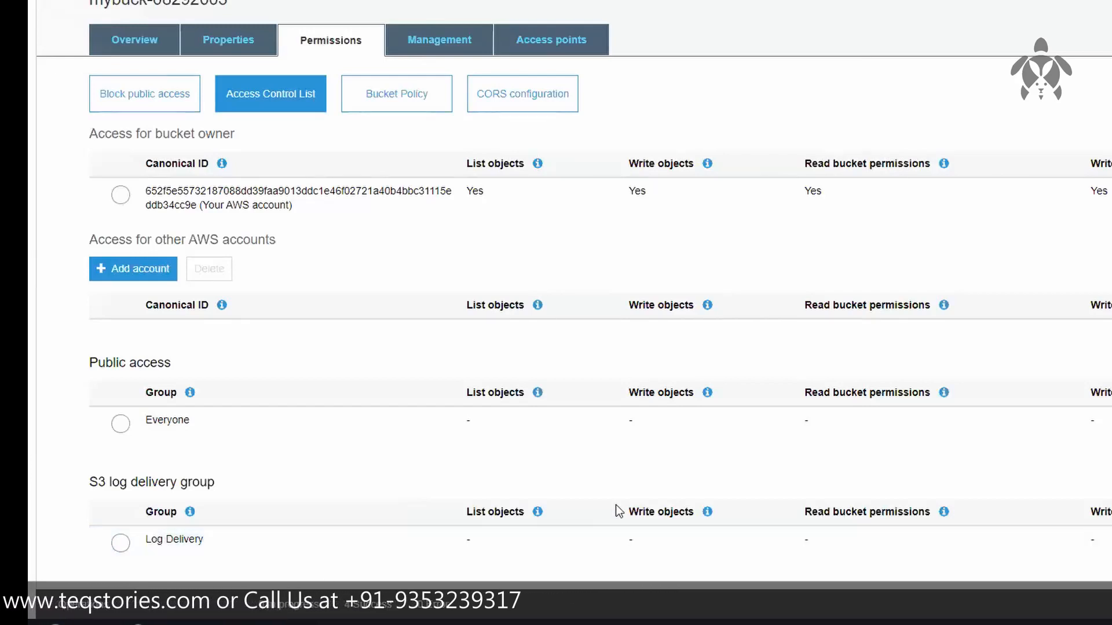
# Step: Grant the S3 log delivery group the List objects and Read bucket permissions rights in the bucket's access control list
pyautogui.click(509, 554)
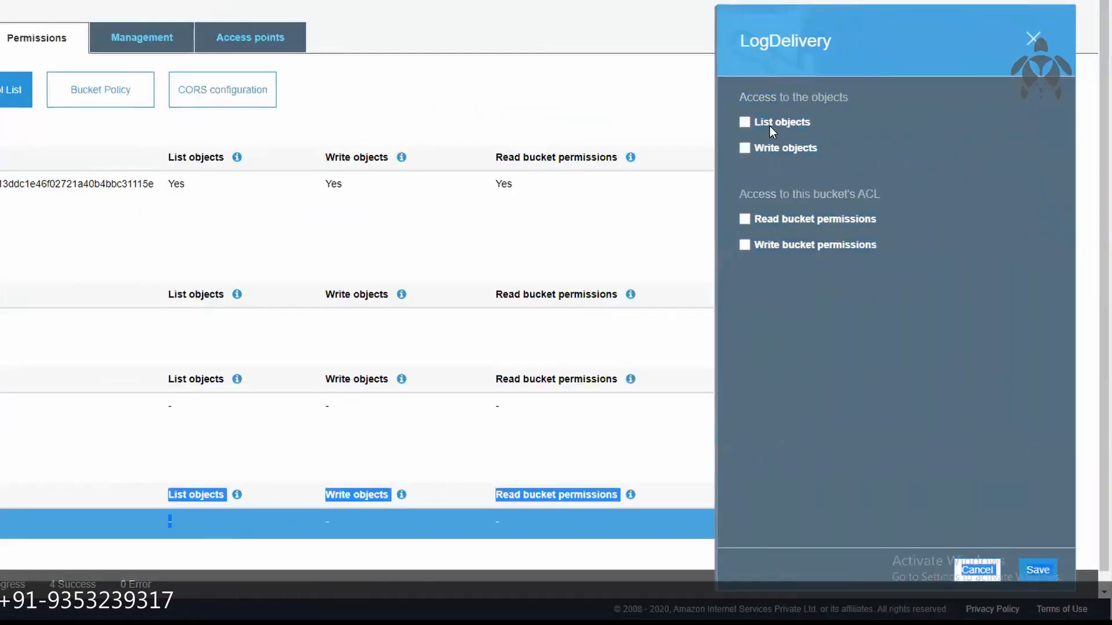
pyautogui.click(769, 126)
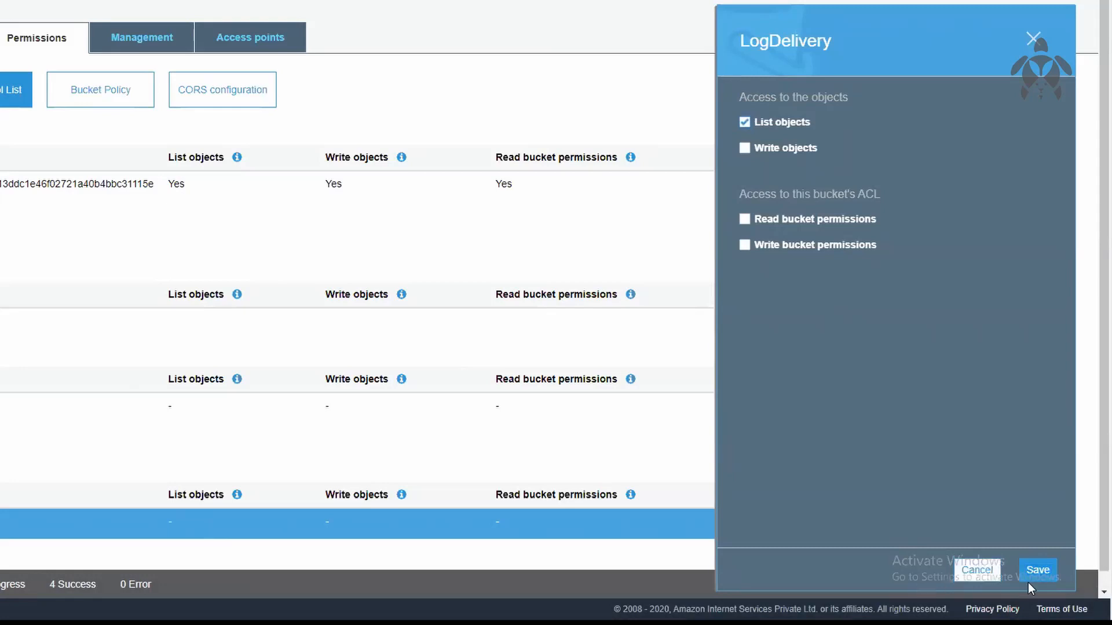
pyautogui.click(1036, 570)
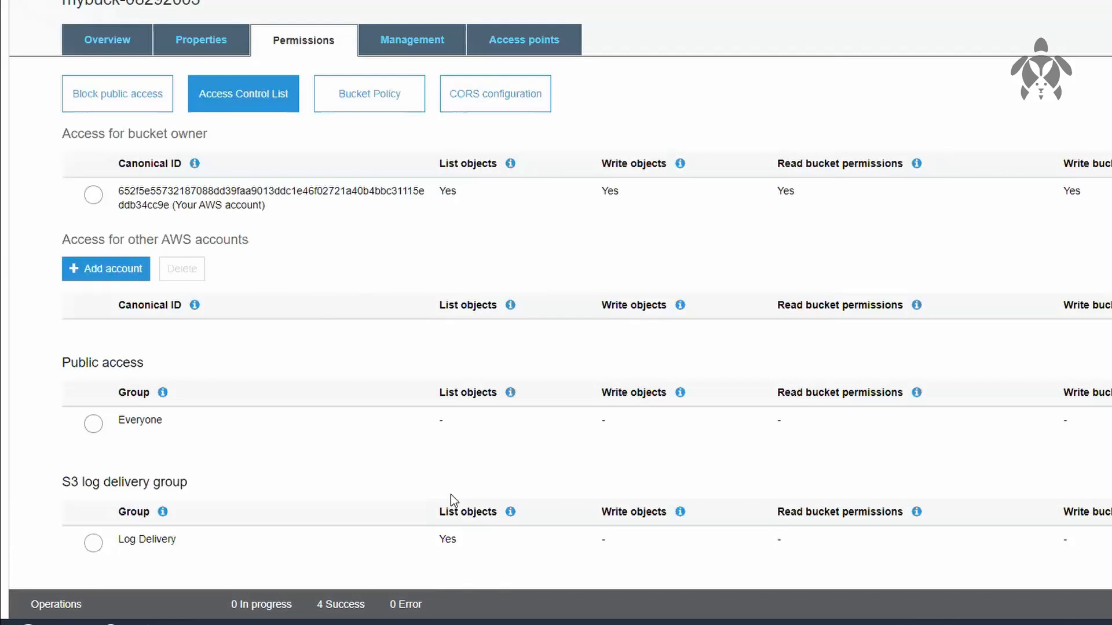
pyautogui.click(694, 533)
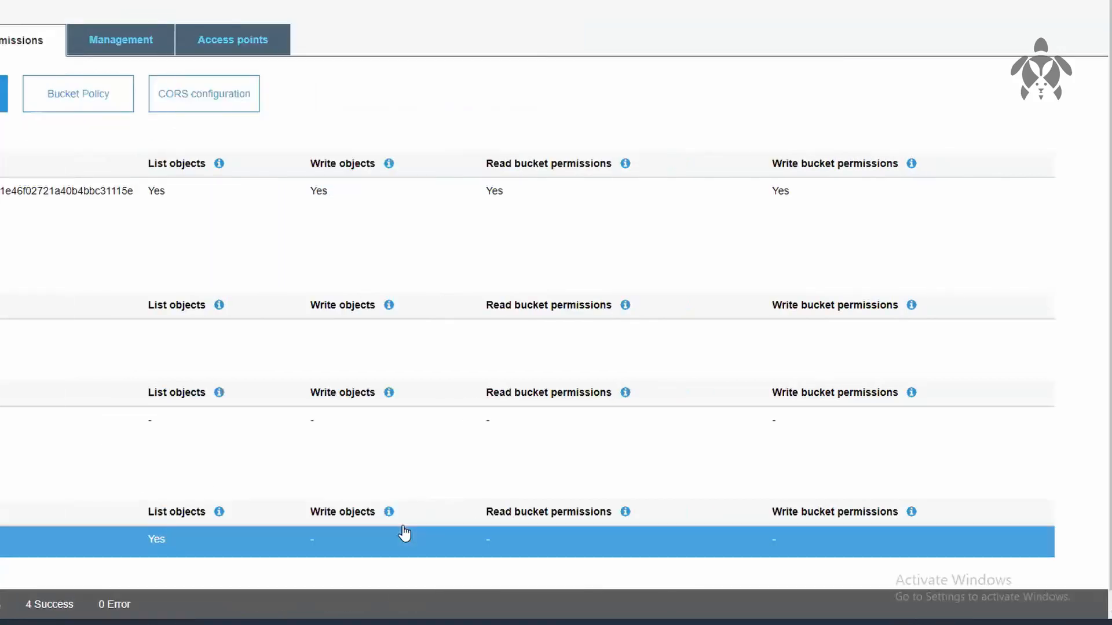
pyautogui.click(846, 225)
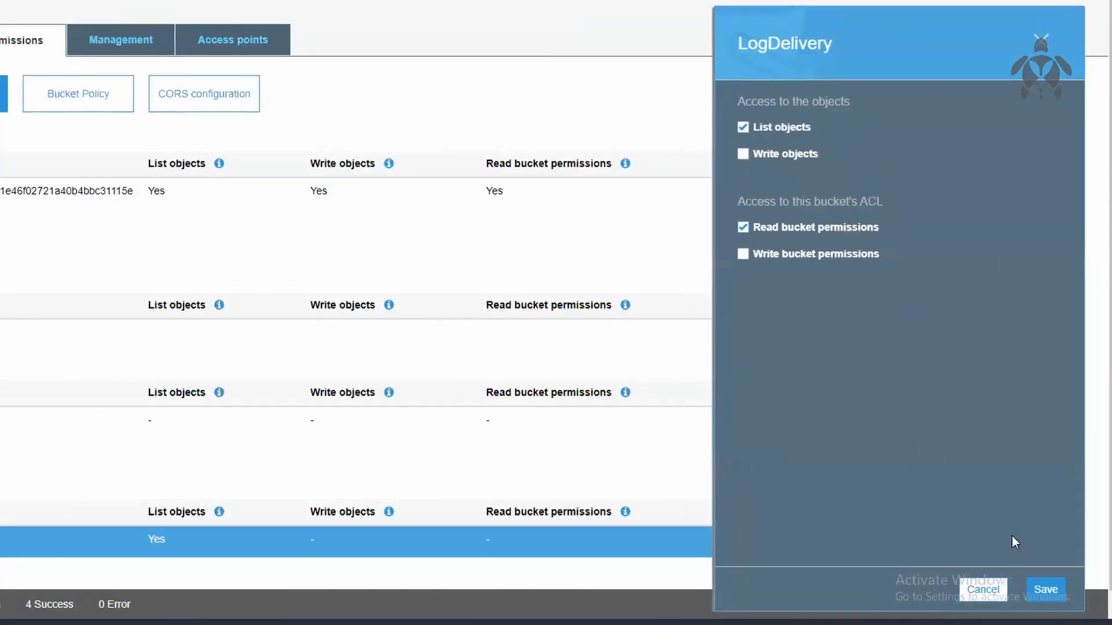
pyautogui.click(1048, 581)
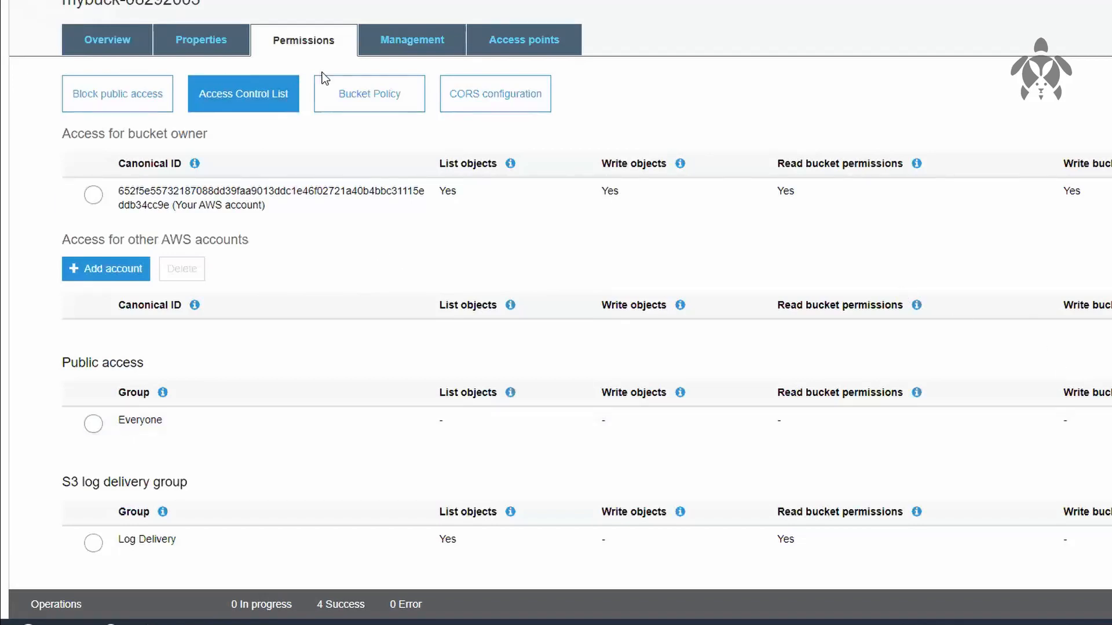
# Step: Open the bucket policy editor for mybuck-08292003 and bring up the AWS Policy Generator in a separate browser tab
pyautogui.click(412, 96)
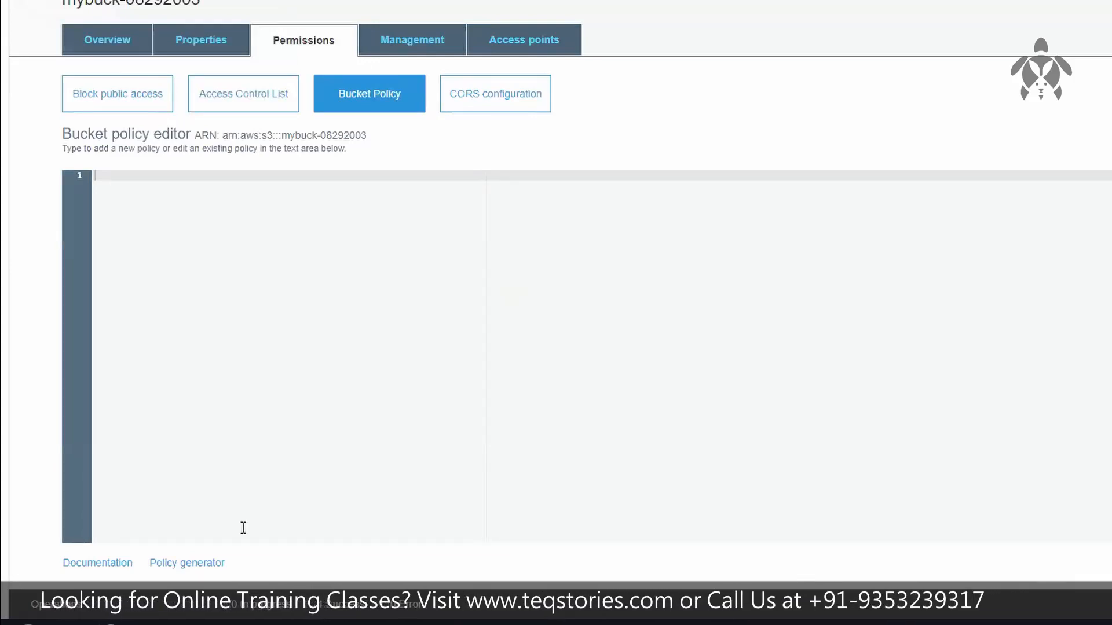
pyautogui.rightClick(184, 569)
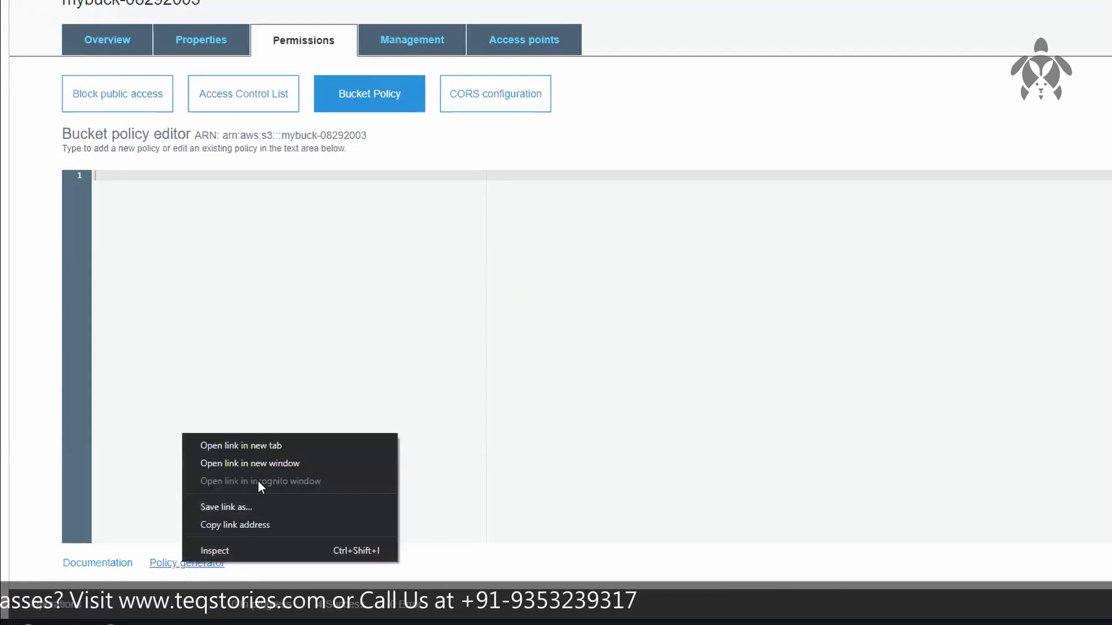
pyautogui.click(332, 447)
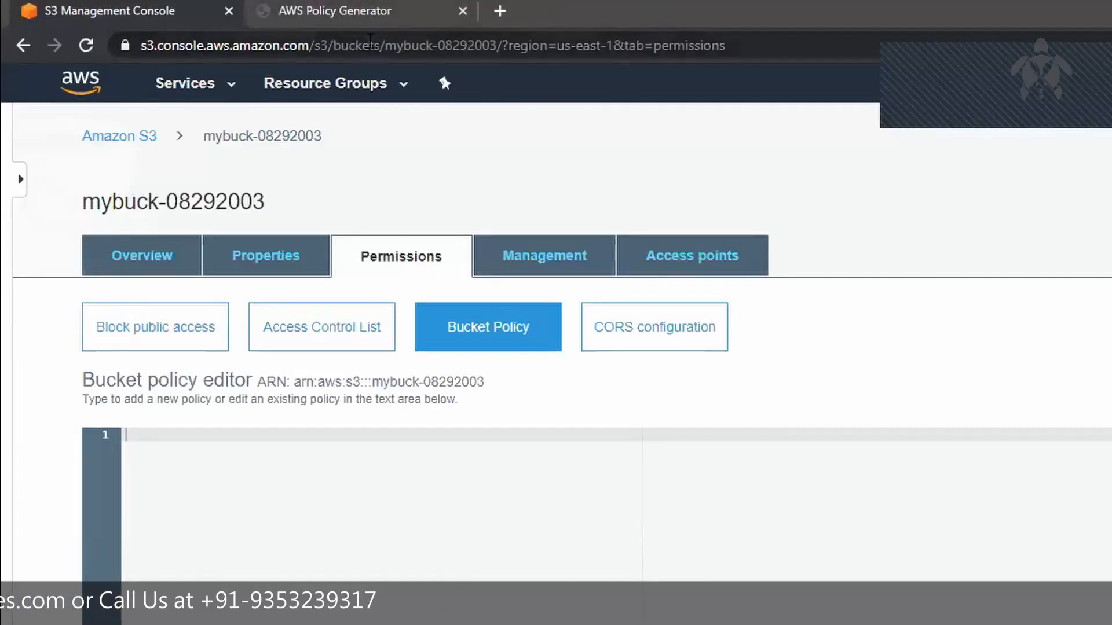
pyautogui.click(393, 13)
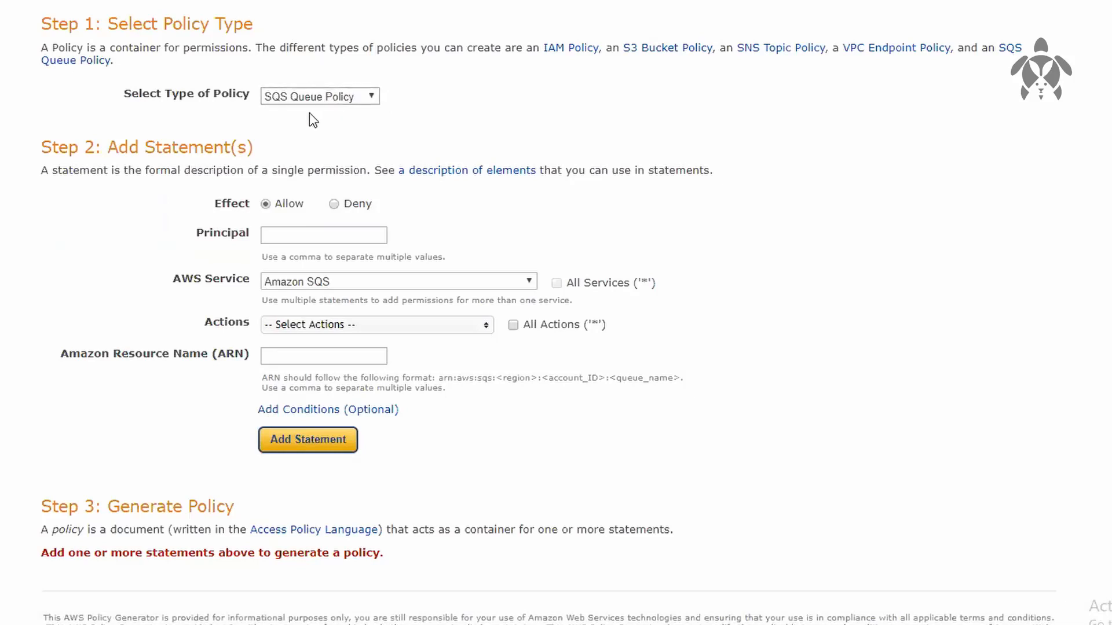
# Step: Set the policy type to S3 Bucket Policy, with the statement's effect as Deny and principal as *
pyautogui.click(342, 96)
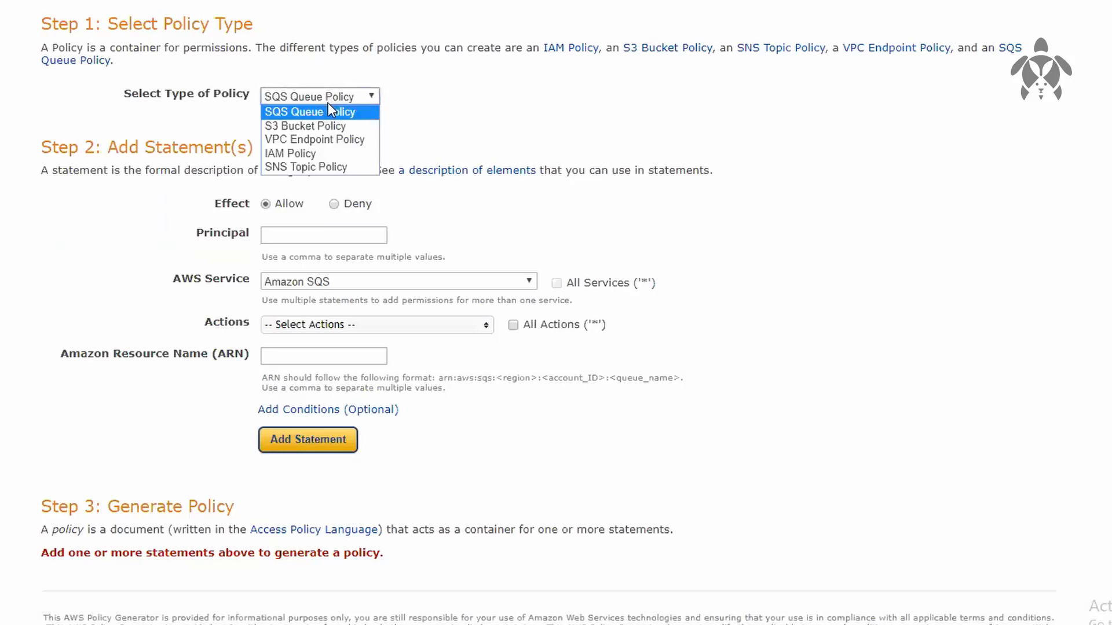
pyautogui.click(319, 131)
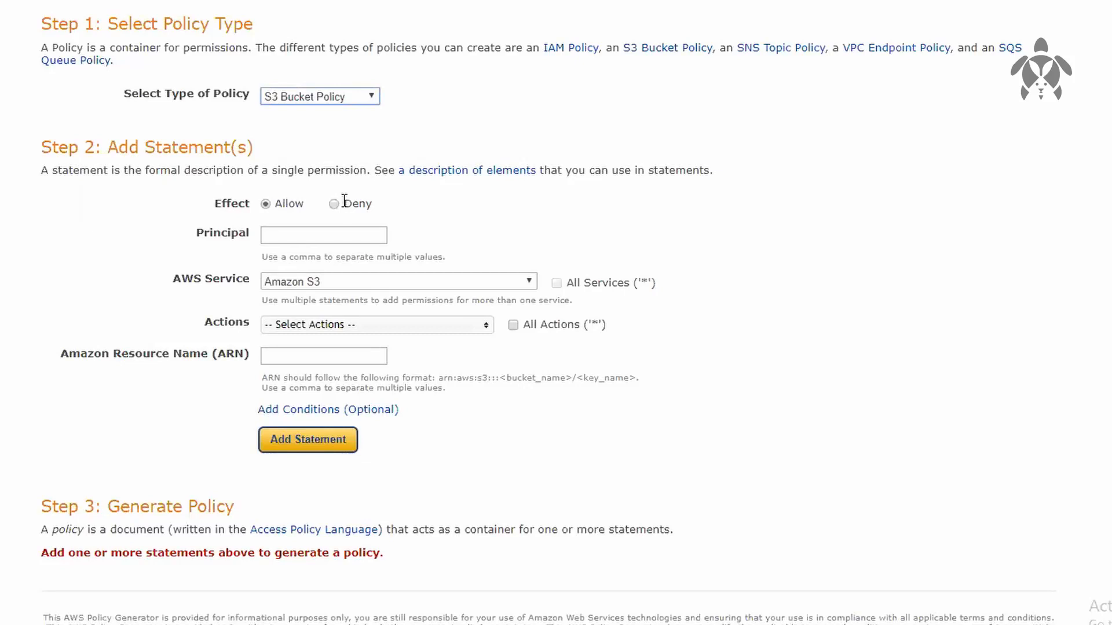
pyautogui.click(337, 204)
pyautogui.click(315, 233)
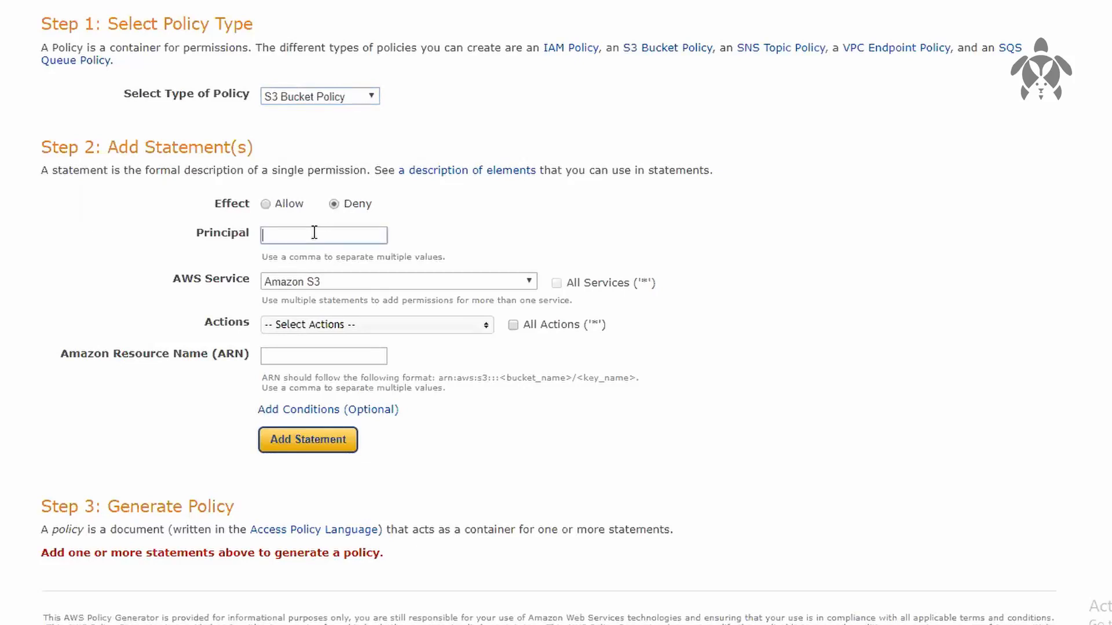
pyautogui.write('*')
pyautogui.press('Return')
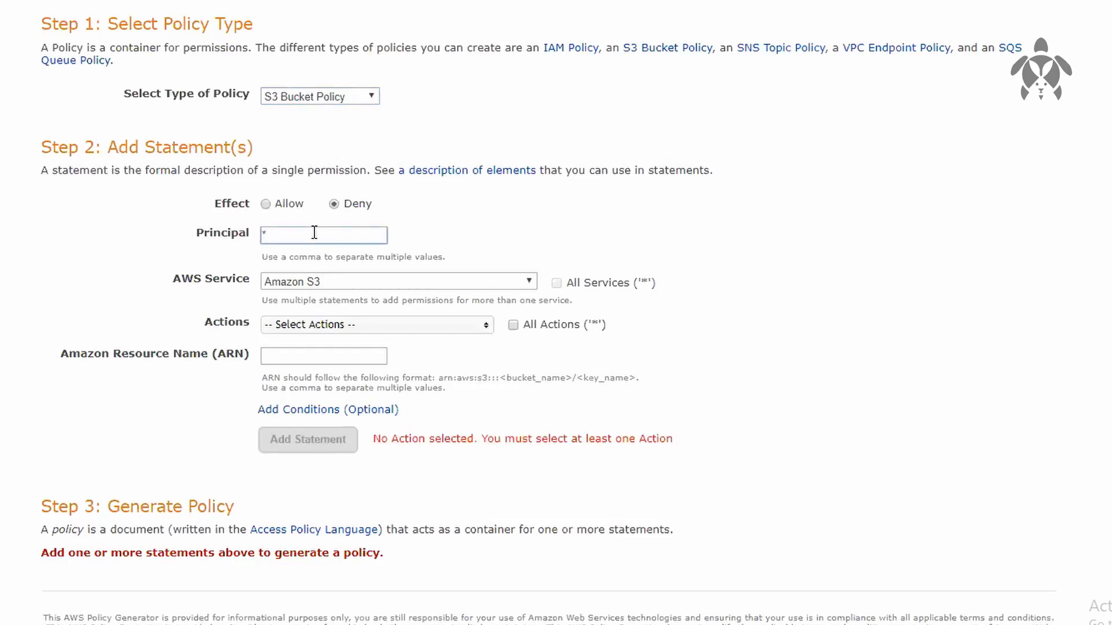
pyautogui.click(686, 213)
# Step: Choose DeleteBucket as the only action for the deny statement
pyautogui.click(416, 327)
pyautogui.scroll(-1, 394, 430)
pyautogui.scroll(-2, 394, 437)
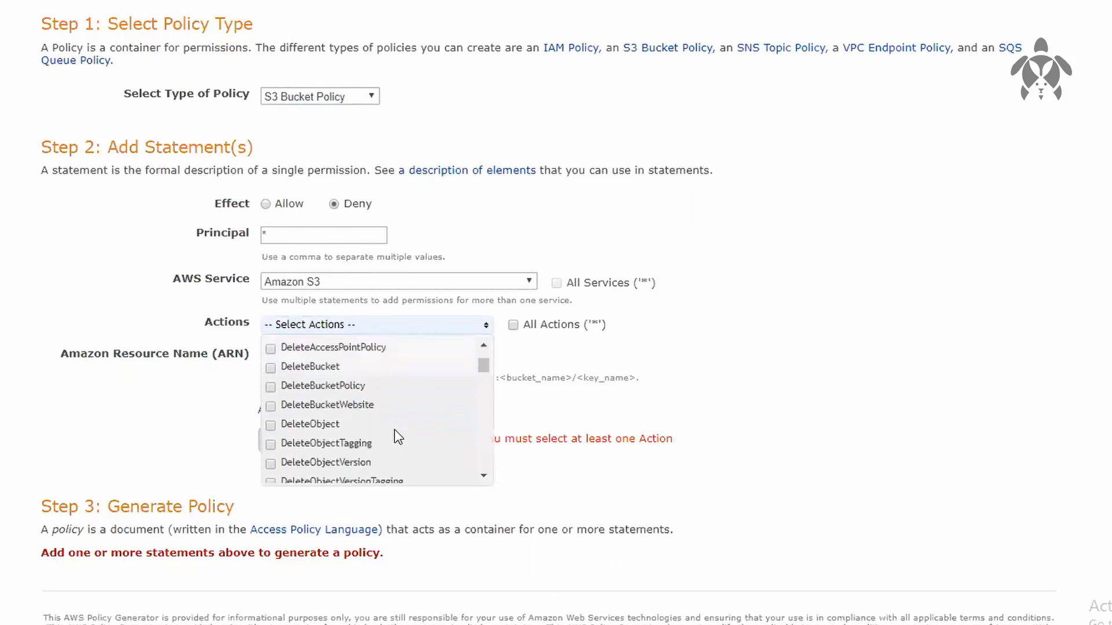
pyautogui.click(270, 426)
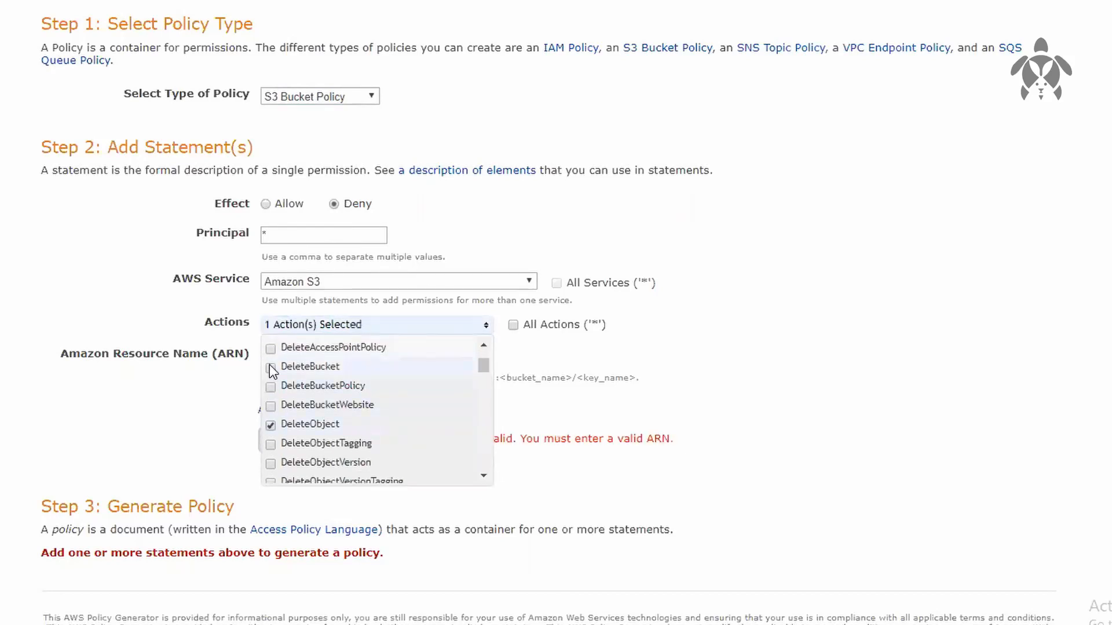
pyautogui.click(269, 367)
pyautogui.click(271, 425)
pyautogui.click(836, 377)
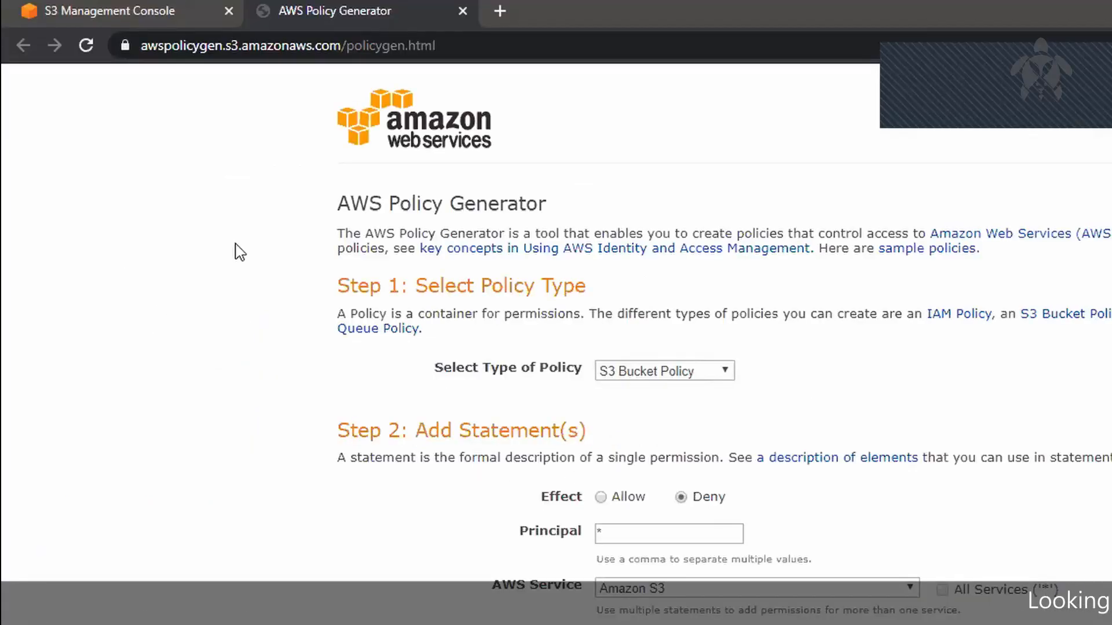
# Step: Copy the bucket's ARN, arn:aws:s3:::mybuck-08292003, from the S3 console into the statement's Amazon Resource Name in the Policy Generator
pyautogui.click(179, 16)
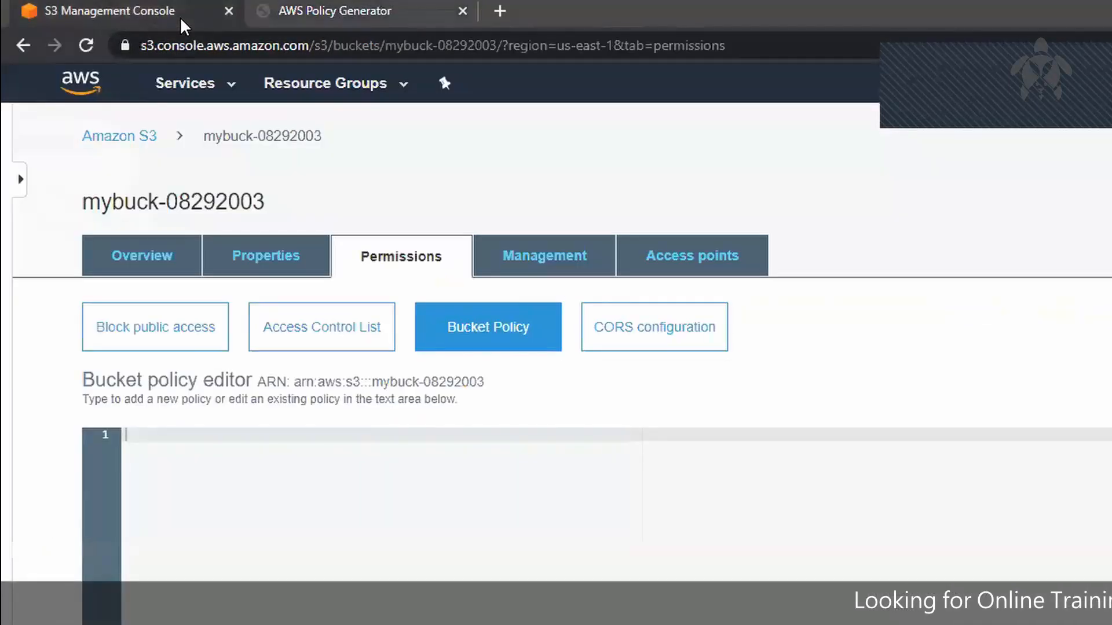
pyautogui.moveTo(290, 382); pyautogui.dragTo(491, 380)
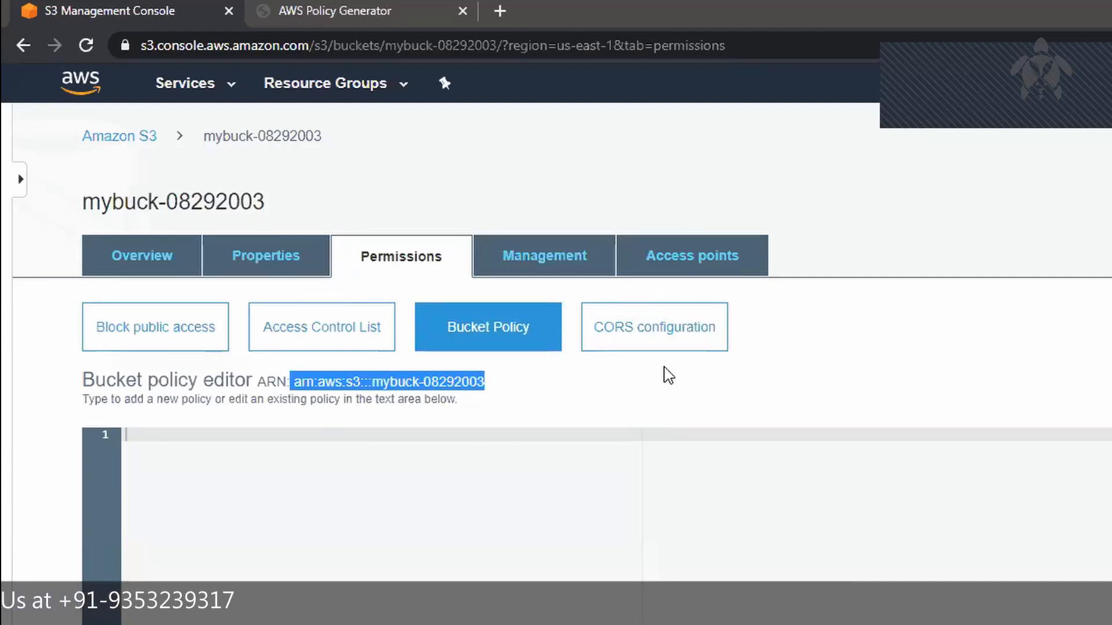
pyautogui.click(334, 11)
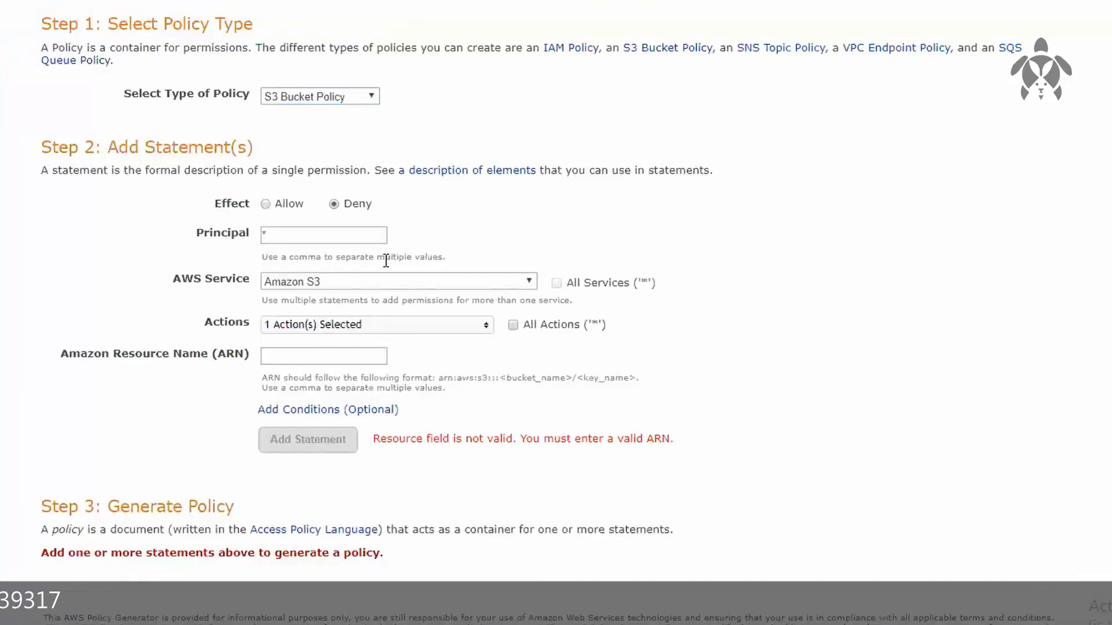
pyautogui.click(316, 354)
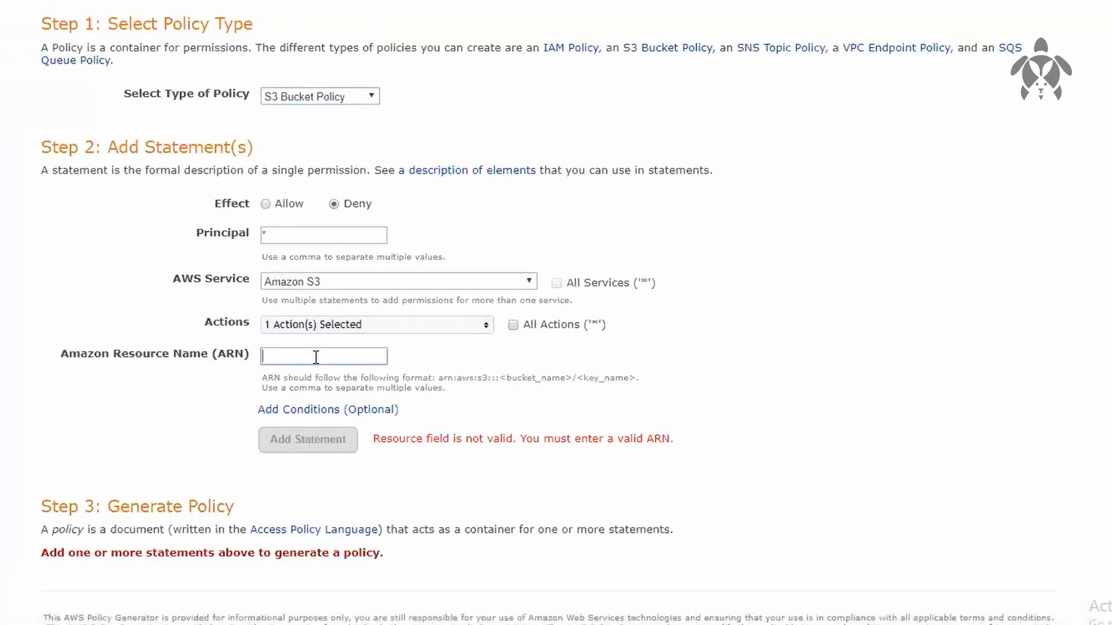
pyautogui.hotkey('ctrl', 'v')
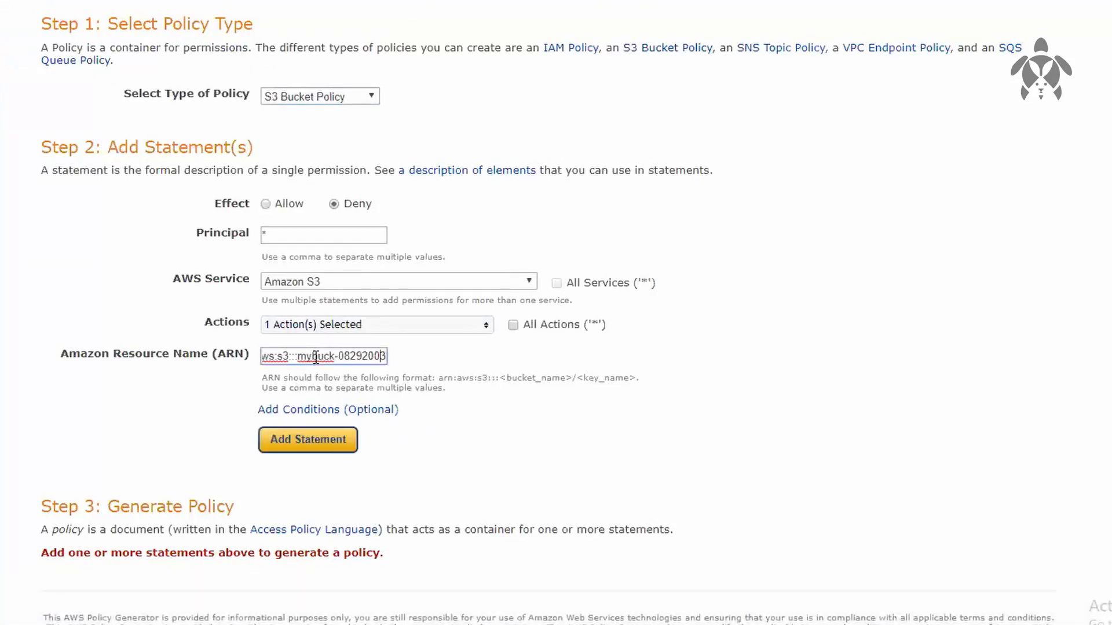
pyautogui.press('Home')
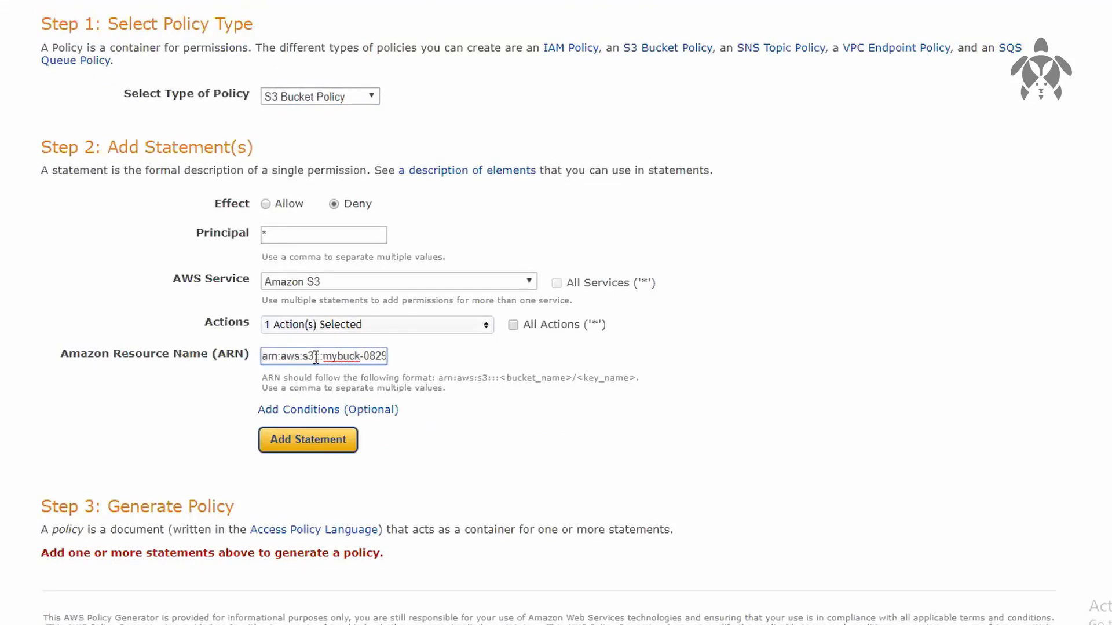
# Step: Add the DeleteBucket deny statement and generate the policy JSON document
pyautogui.click(343, 442)
pyautogui.scroll(-3, 344, 442)
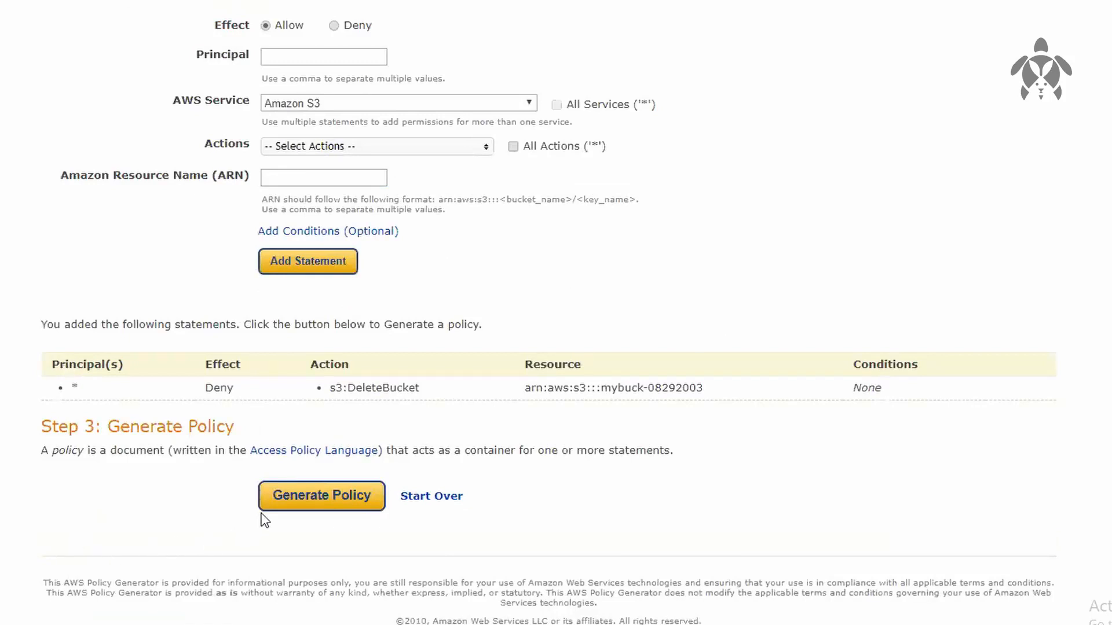
pyautogui.click(278, 502)
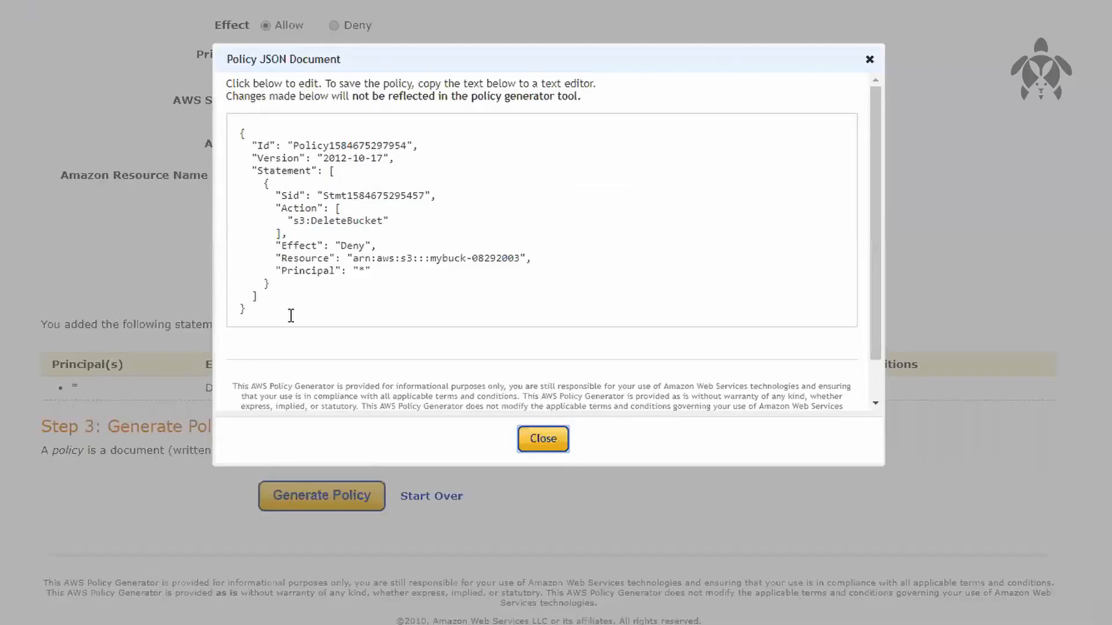
# Step: Copy the generated policy JSON into the bucket policy editor of mybuck-08292003 in the S3 console
pyautogui.moveTo(290, 316); pyautogui.dragTo(161, 95)
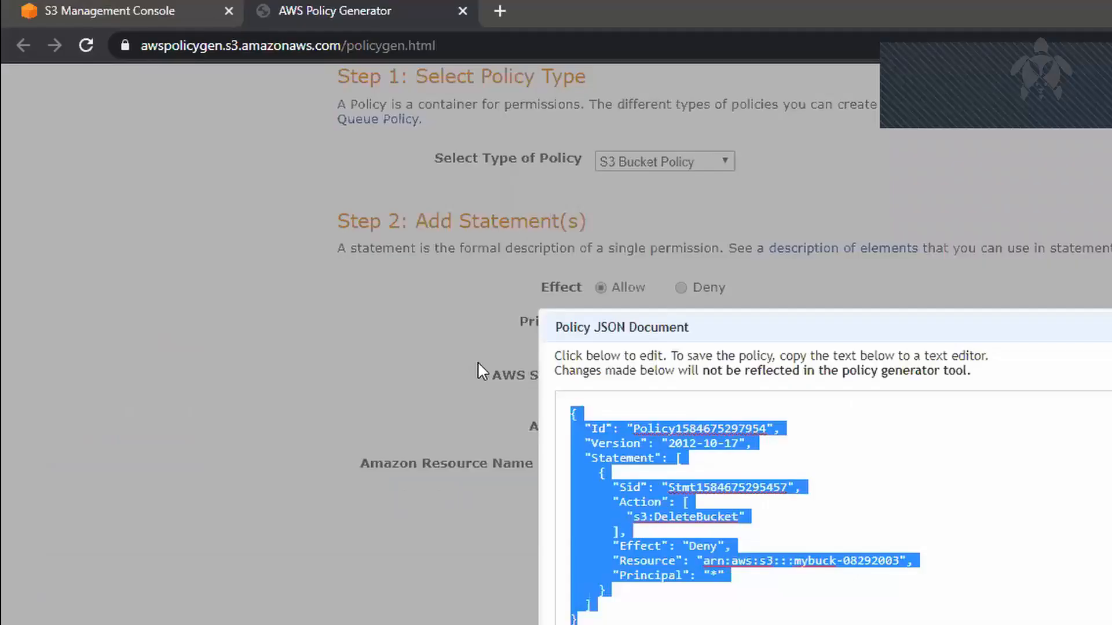
pyautogui.click(165, 12)
pyautogui.click(489, 420)
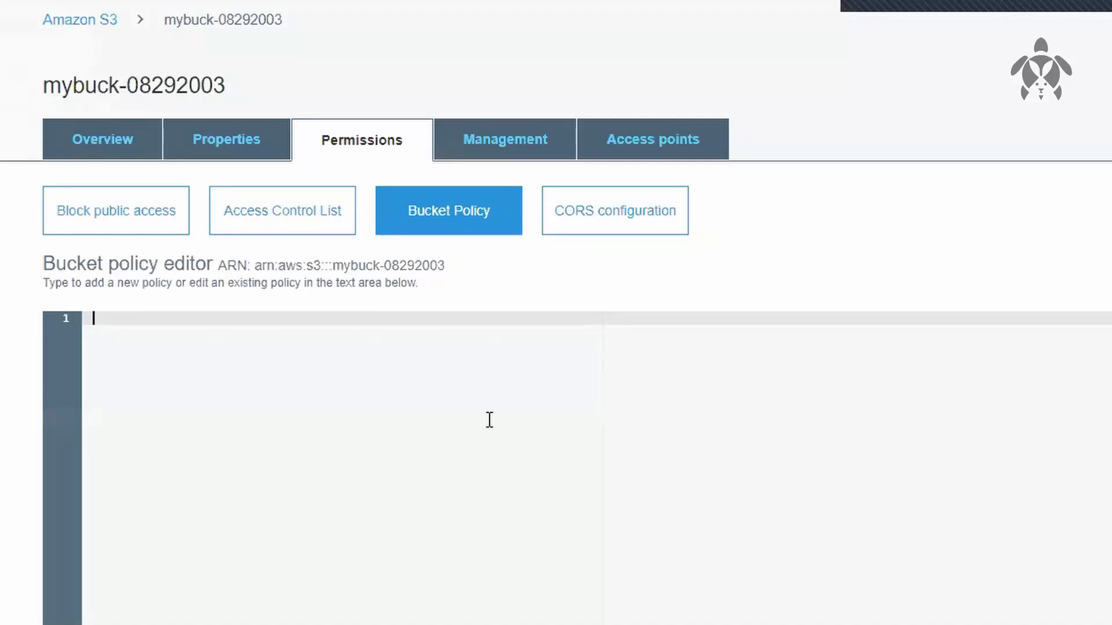
pyautogui.hotkey('ctrl', 'v')
pyautogui.click(907, 275)
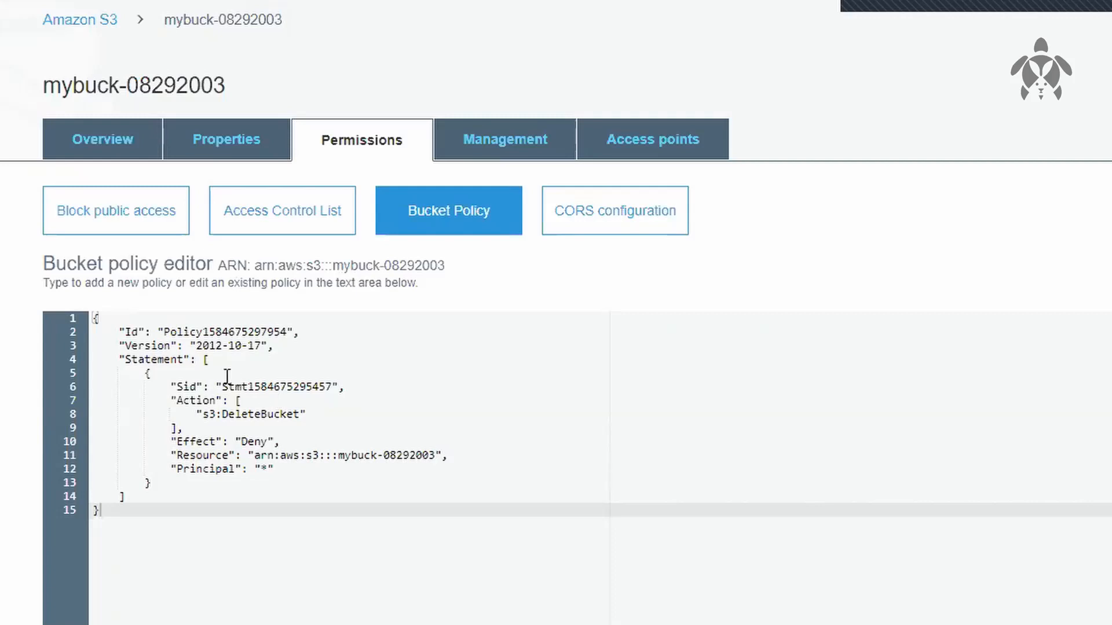
# Step: Examine the pasted policy's Id, version, statement block, action and effect entries
pyautogui.moveTo(144, 337); pyautogui.dragTo(268, 319)
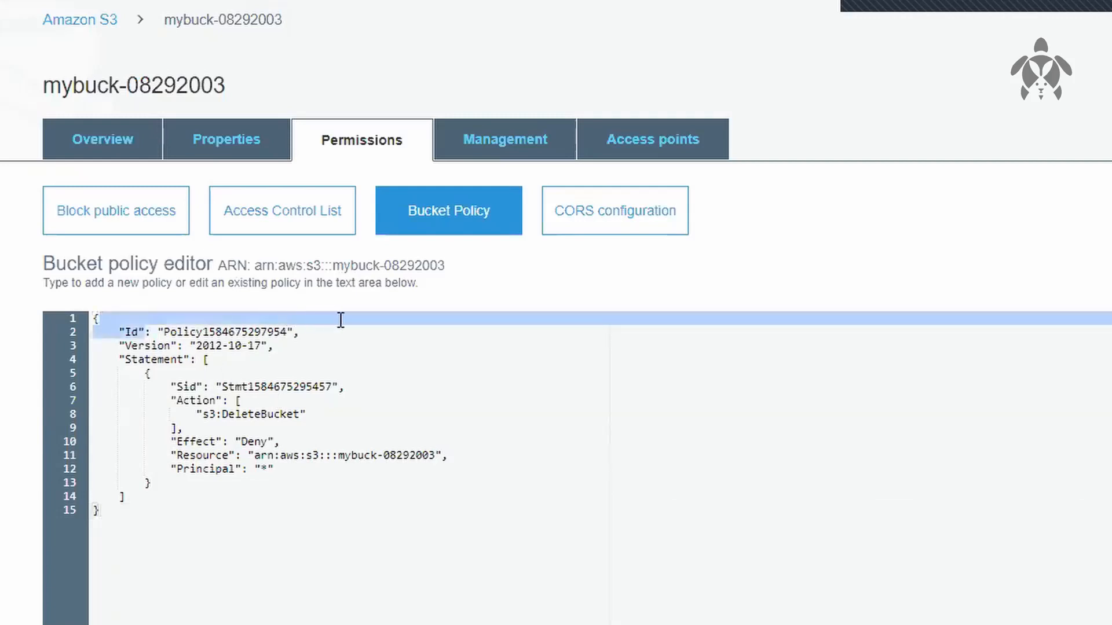
pyautogui.click(294, 344)
pyautogui.moveTo(183, 360); pyautogui.dragTo(272, 347)
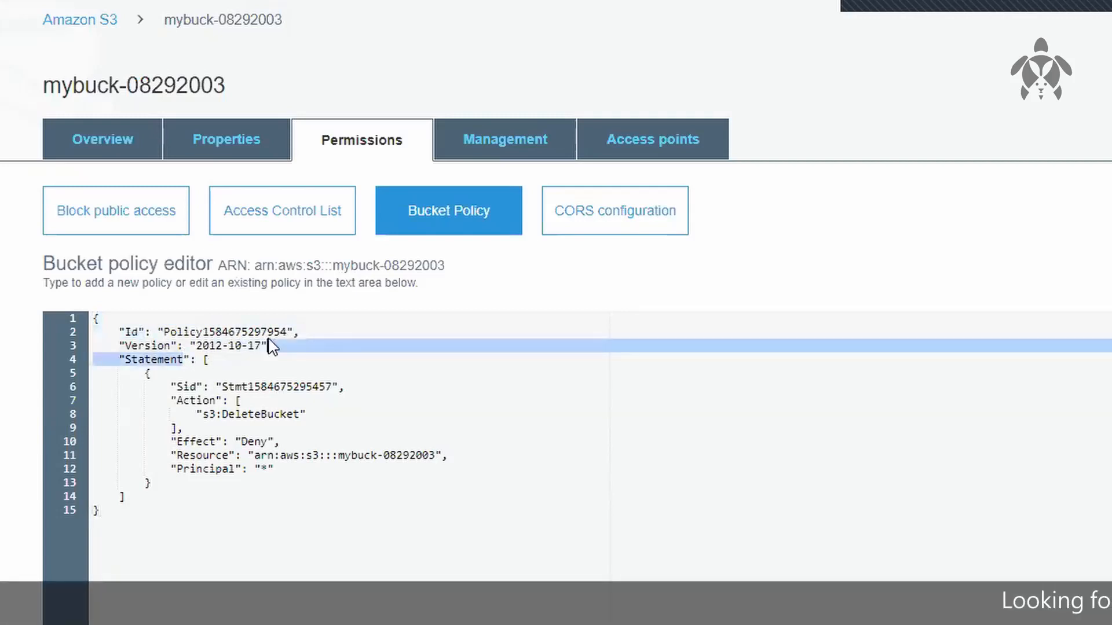
pyautogui.click(322, 356)
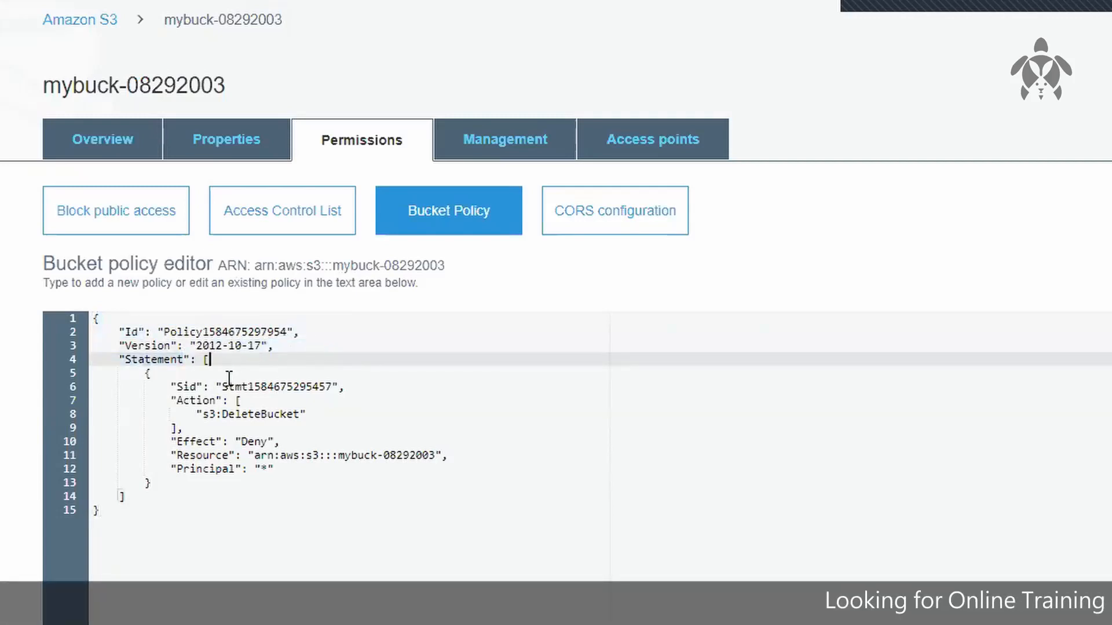
pyautogui.moveTo(215, 398); pyautogui.dragTo(336, 379)
pyautogui.click(249, 376)
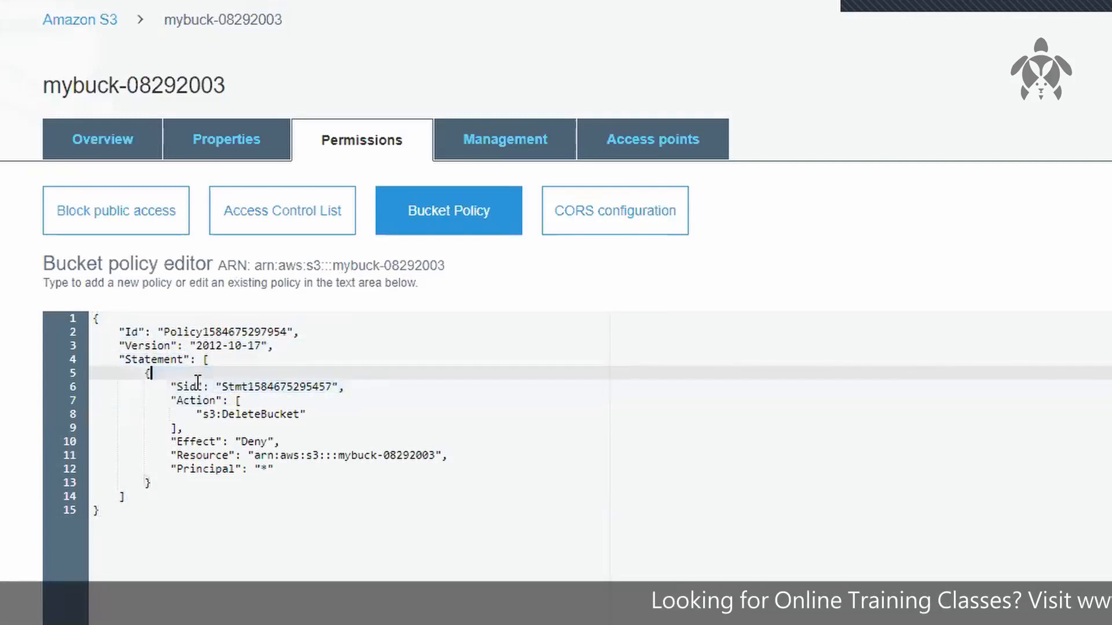
pyautogui.moveTo(125, 373); pyautogui.dragTo(174, 479)
pyautogui.click(225, 493)
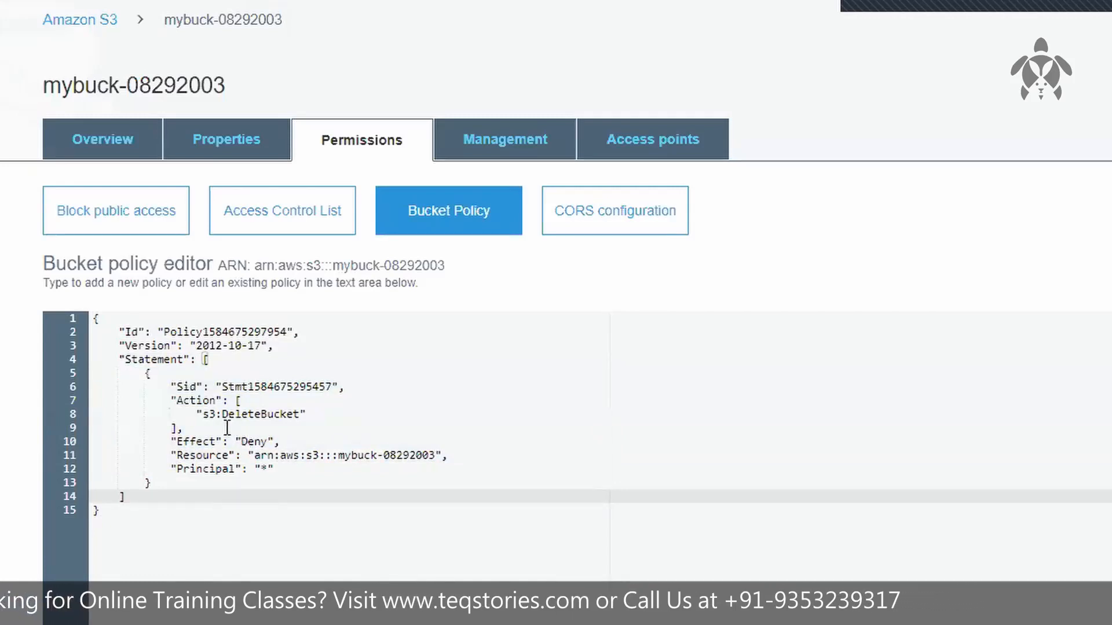
pyautogui.moveTo(197, 414); pyautogui.dragTo(298, 412)
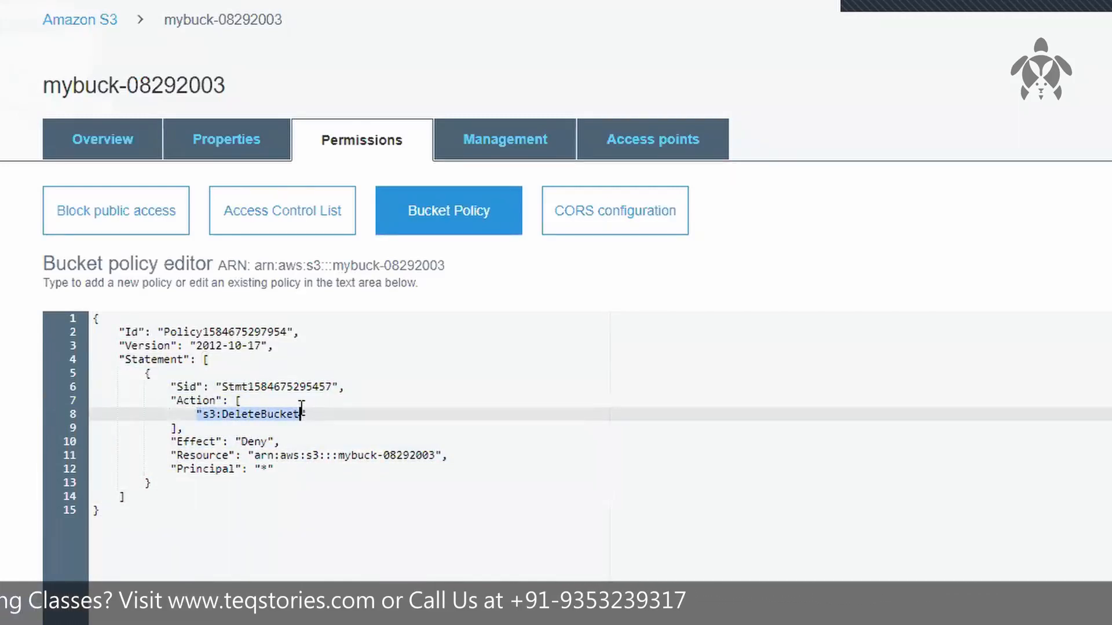
pyautogui.click(243, 442)
pyautogui.moveTo(202, 415); pyautogui.dragTo(296, 403)
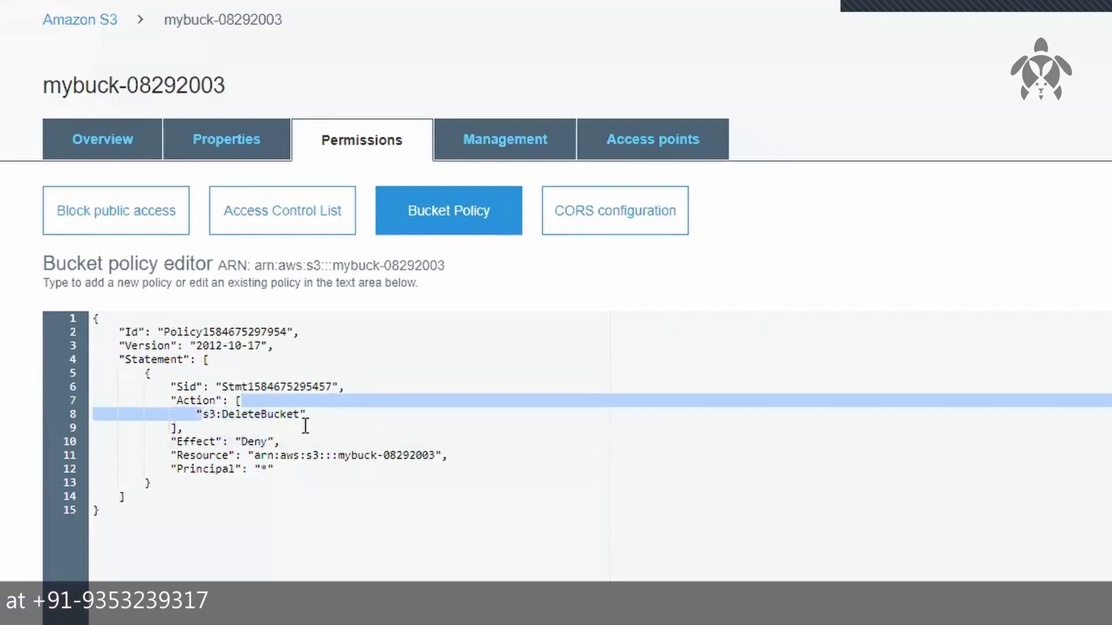
# Step: Review the policy's Principal entry and save the bucket policy denying s3:DeleteBucket on mybuck-08292003
pyautogui.moveTo(248, 469); pyautogui.dragTo(534, 463)
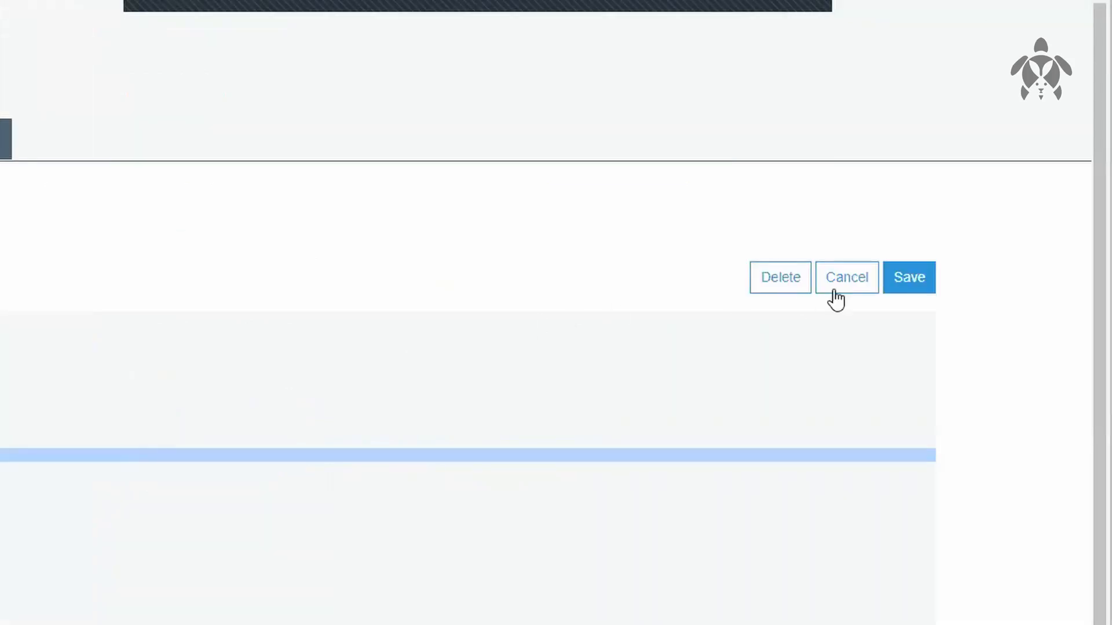
pyautogui.click(909, 278)
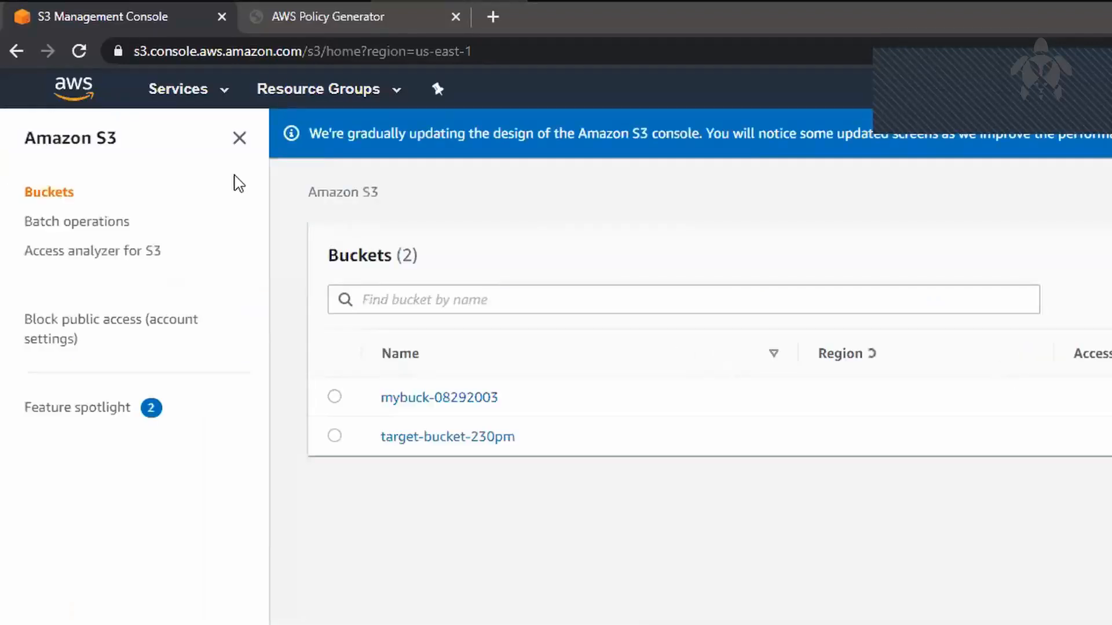
# Step: Back out of deleting bucket mybuck-08292003 and empty it of all objects instead, confirming with the bucket's name
pyautogui.click(334, 397)
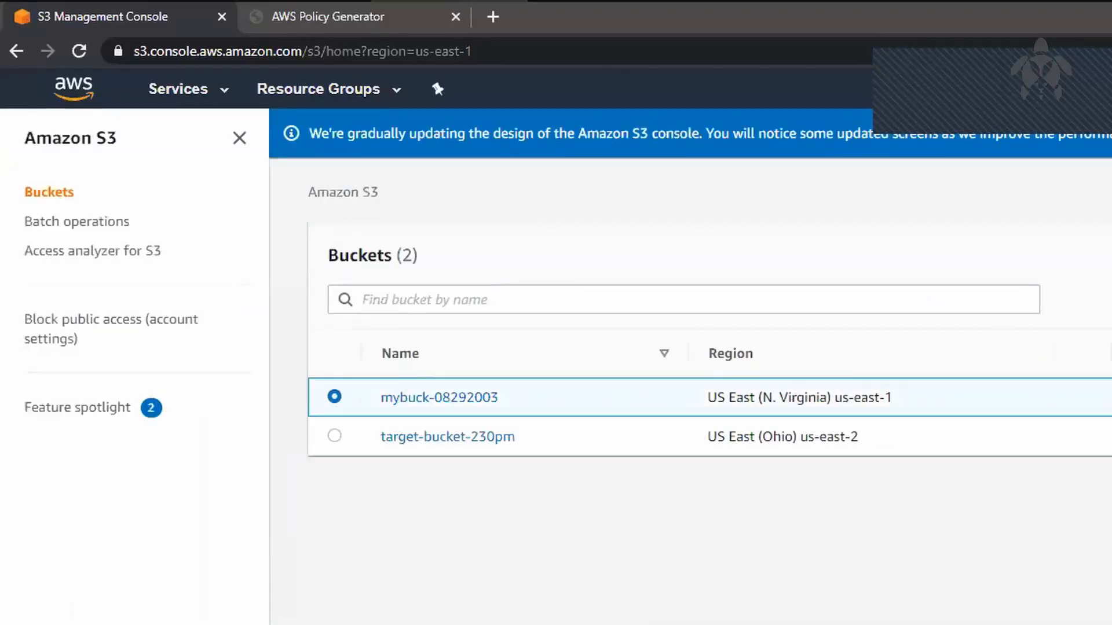
pyautogui.click(845, 132)
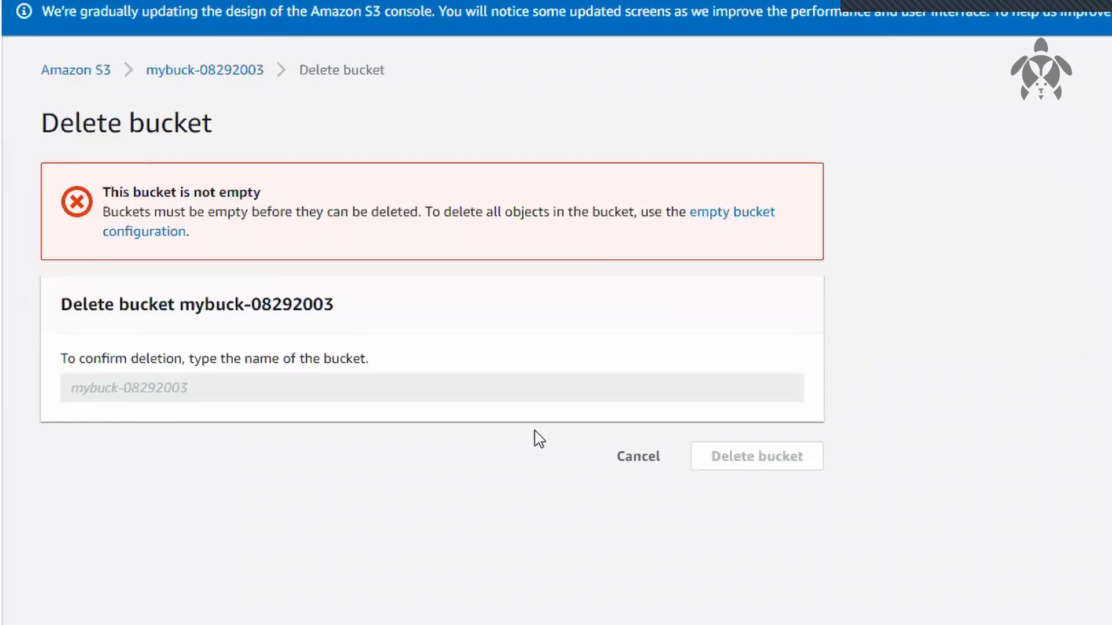
pyautogui.click(641, 459)
pyautogui.click(794, 130)
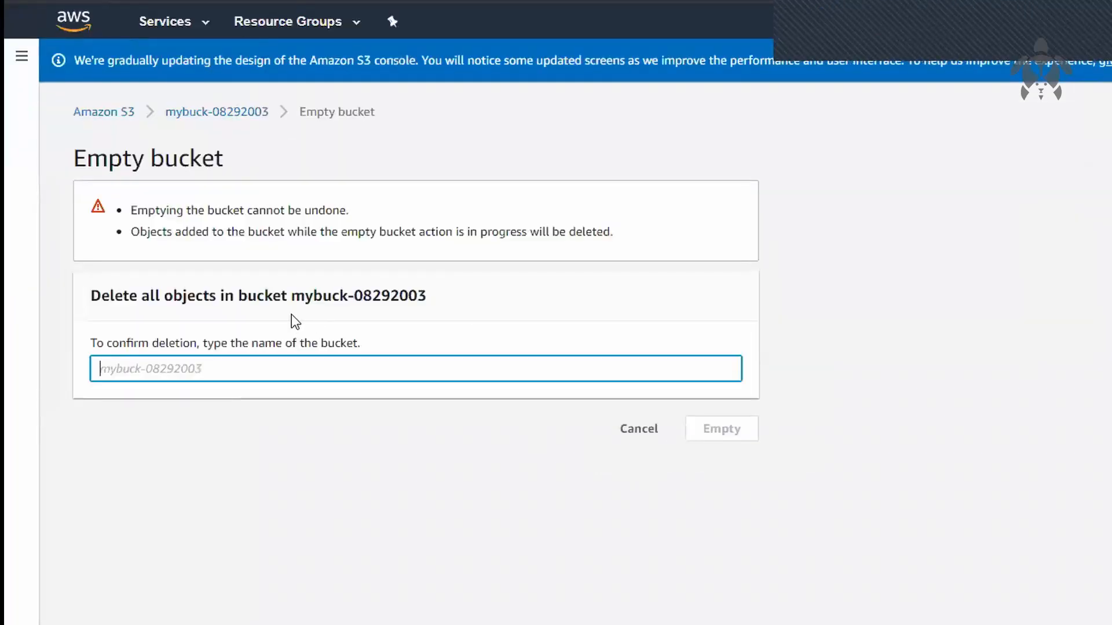
pyautogui.write('mybuck-08292003')
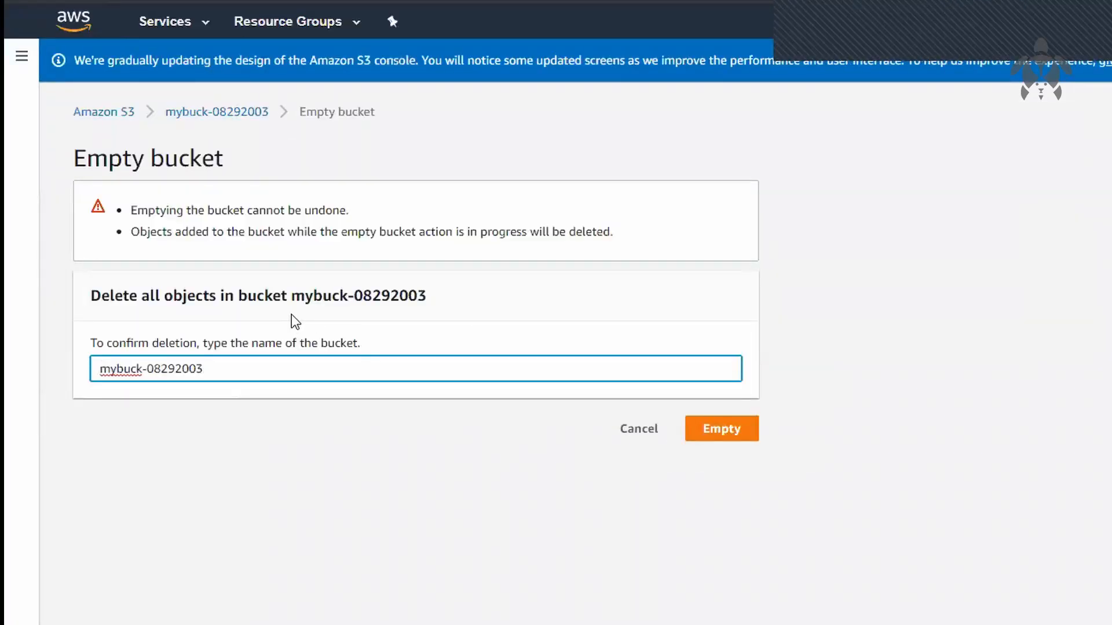
pyautogui.press('Tab')
pyautogui.press('Return')
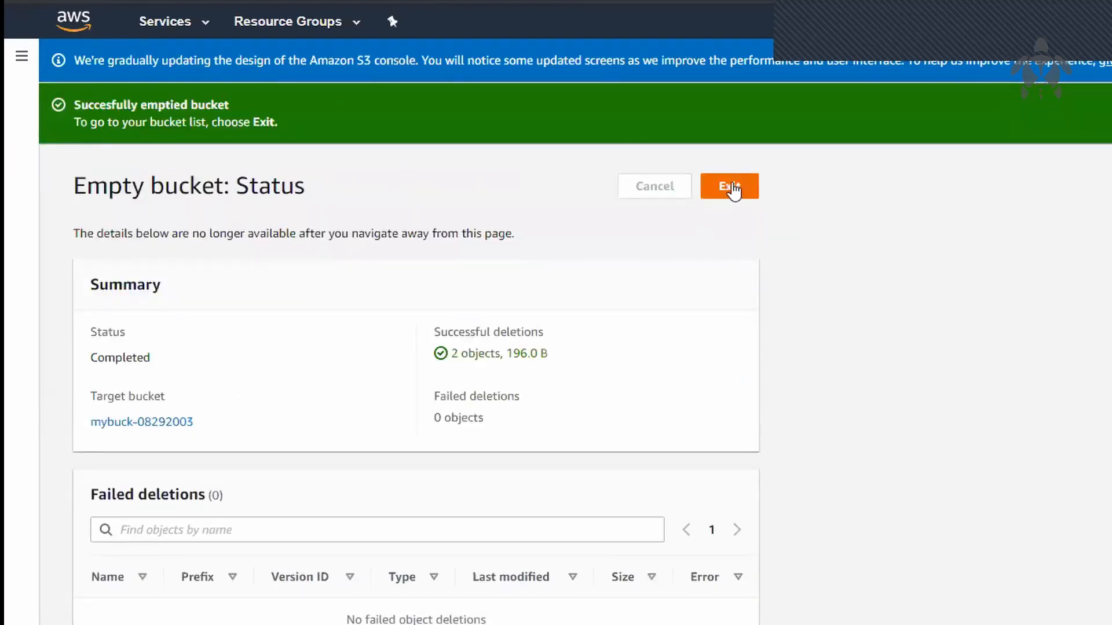
pyautogui.click(731, 186)
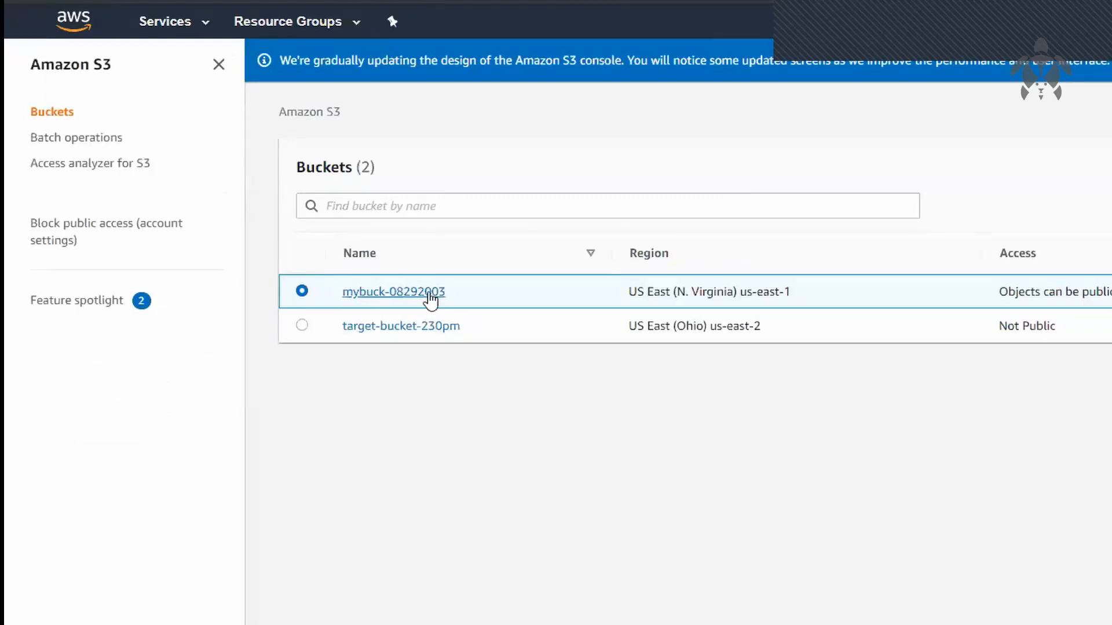
# Step: Check the saved bucket policy in the permissions of mybuck-08292003
pyautogui.click(430, 294)
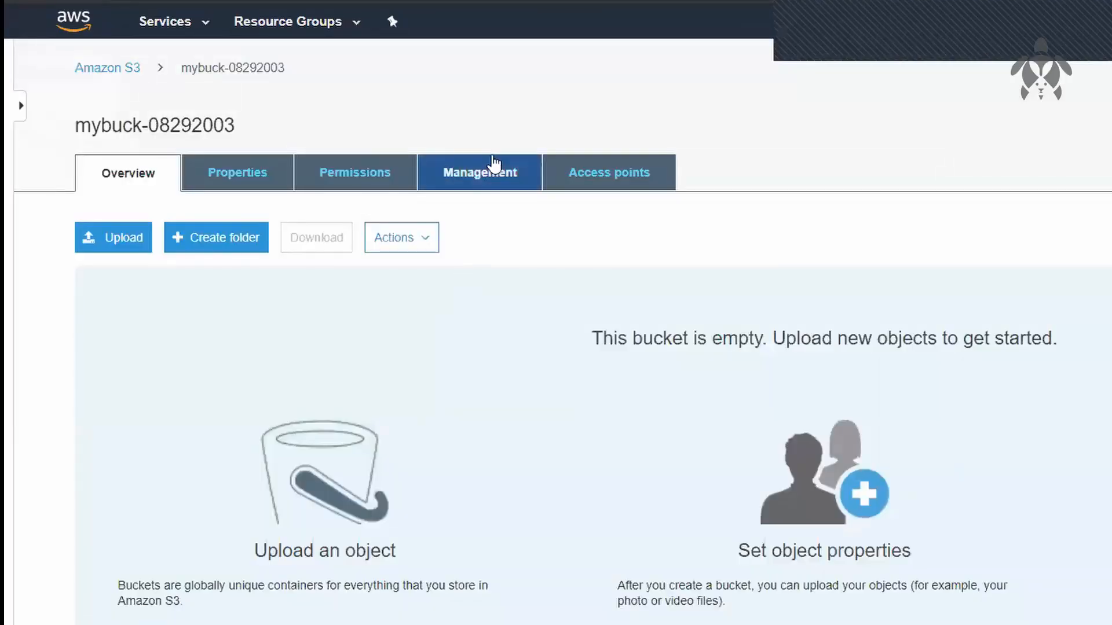
pyautogui.click(384, 173)
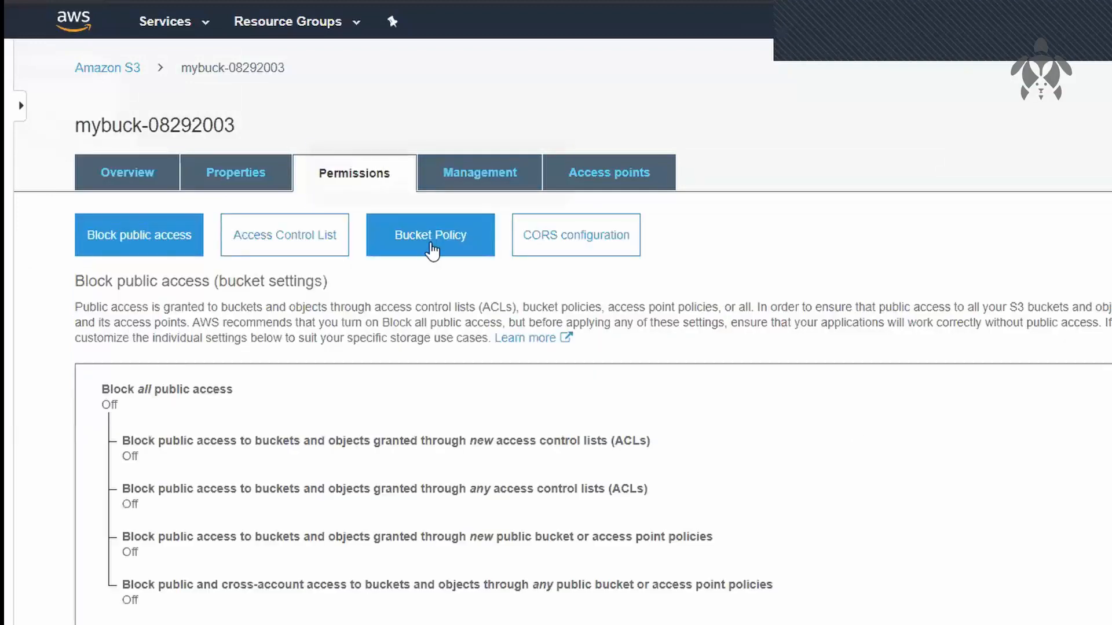
pyautogui.click(431, 249)
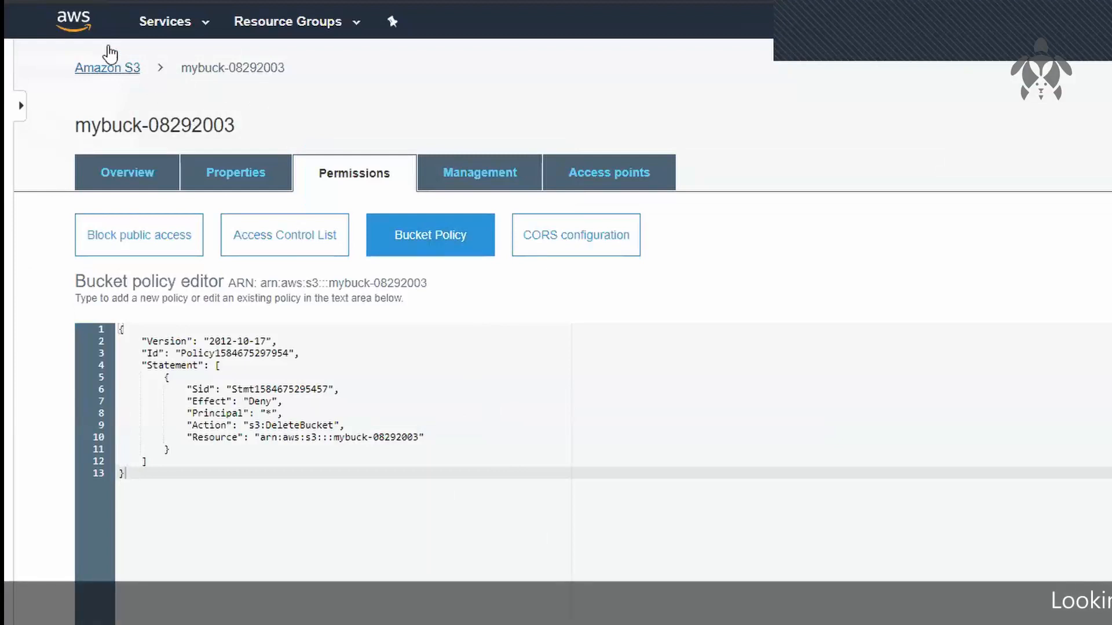
# Step: Try to delete the emptied bucket mybuck-08292003, confirming with its name, retry once after reading the response, and cancel
pyautogui.click(109, 49)
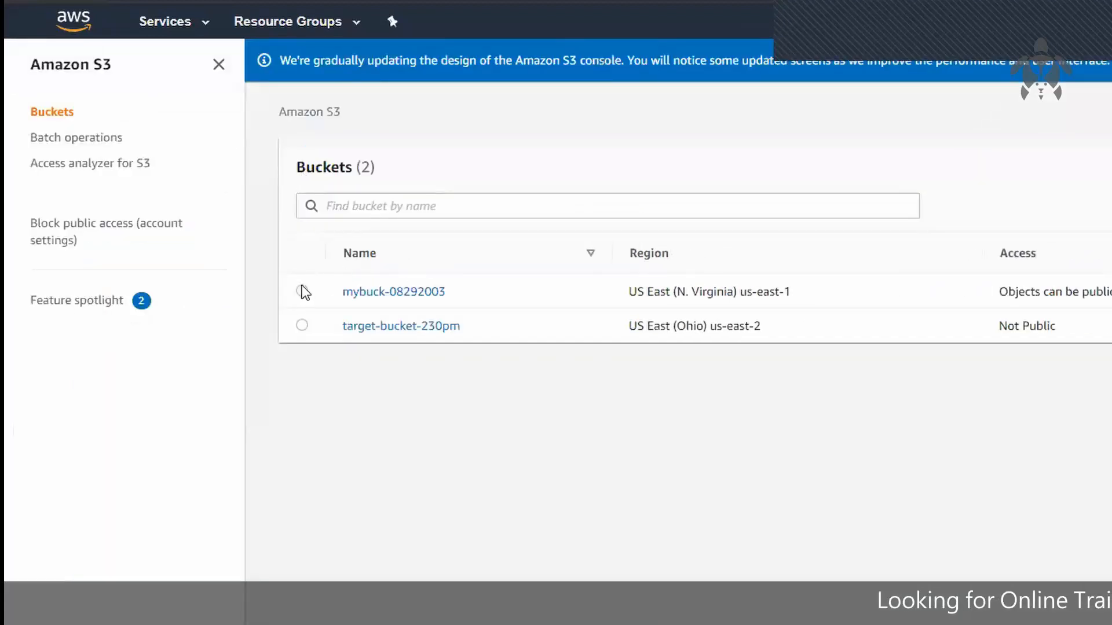
pyautogui.click(301, 290)
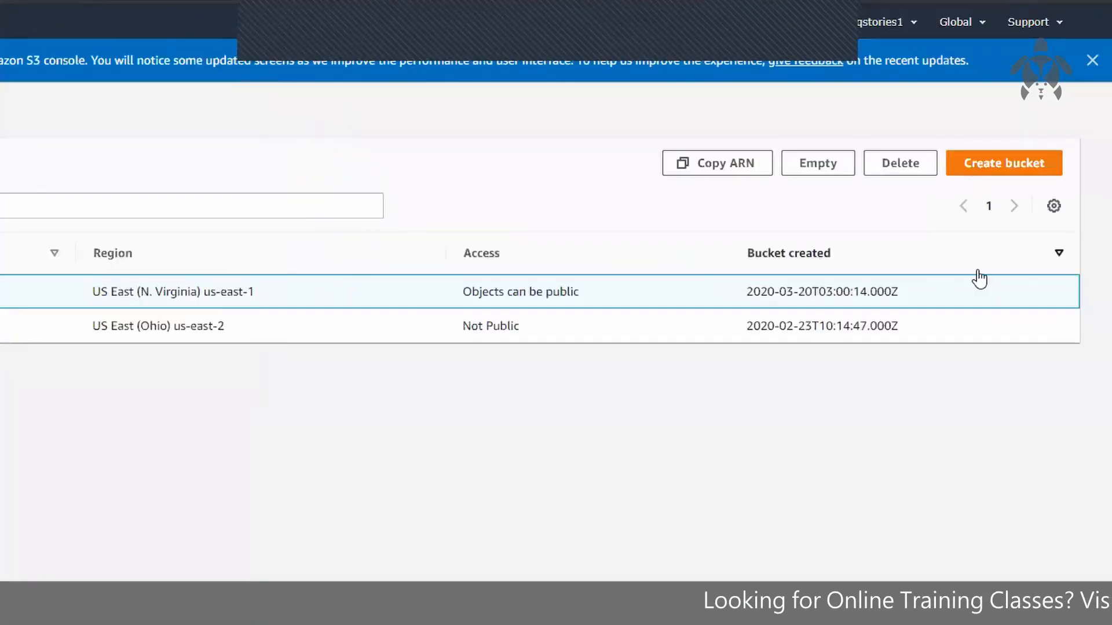
pyautogui.click(914, 167)
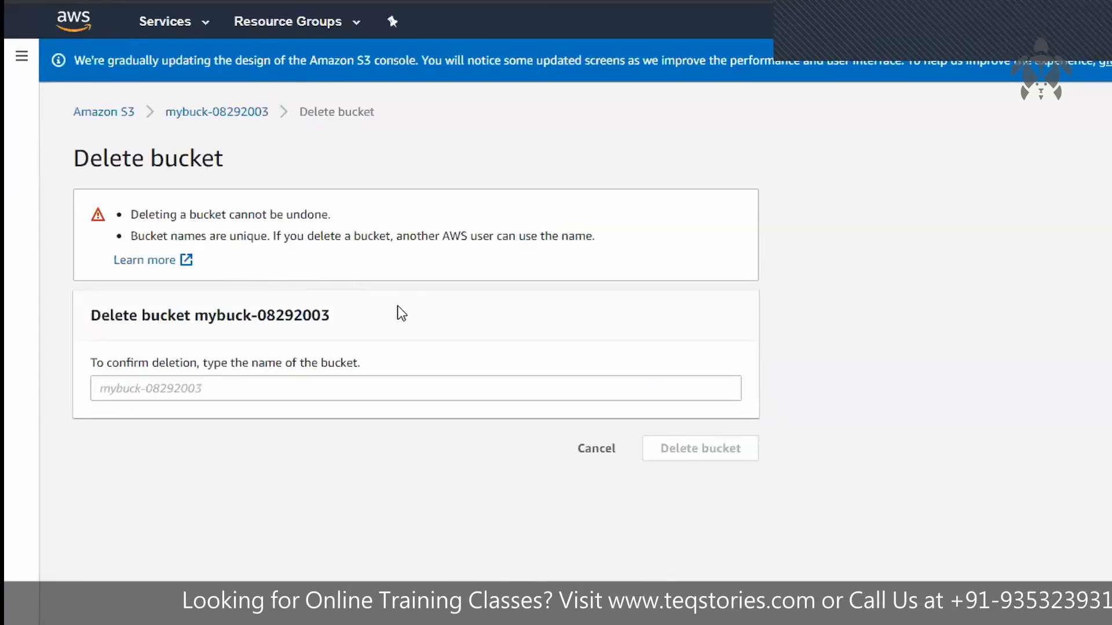
pyautogui.click(414, 388)
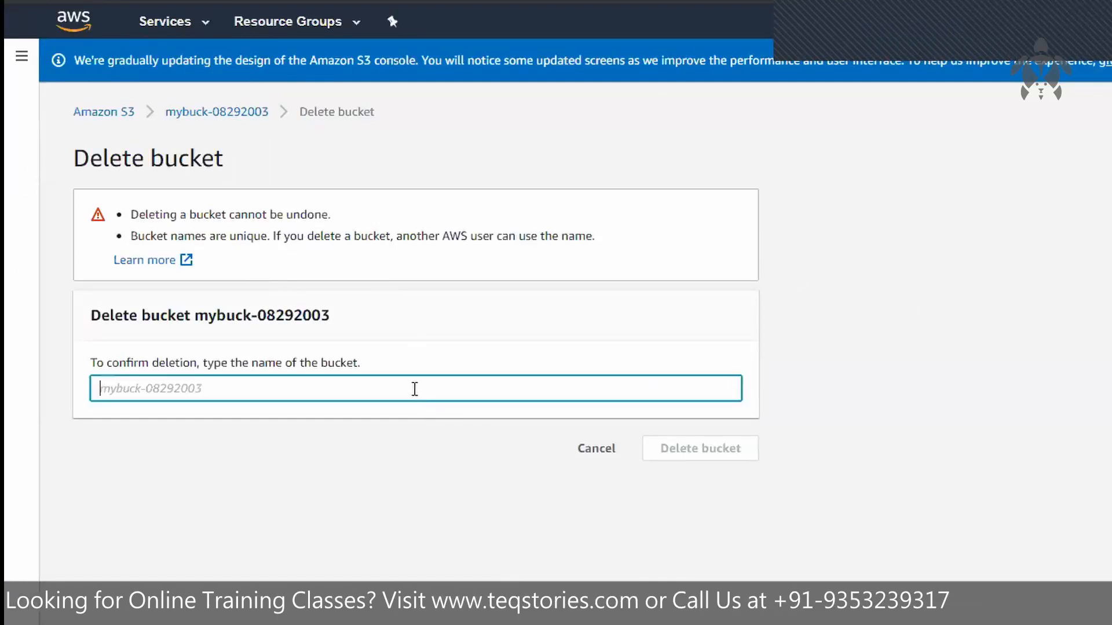
pyautogui.write('mybuck-08292003')
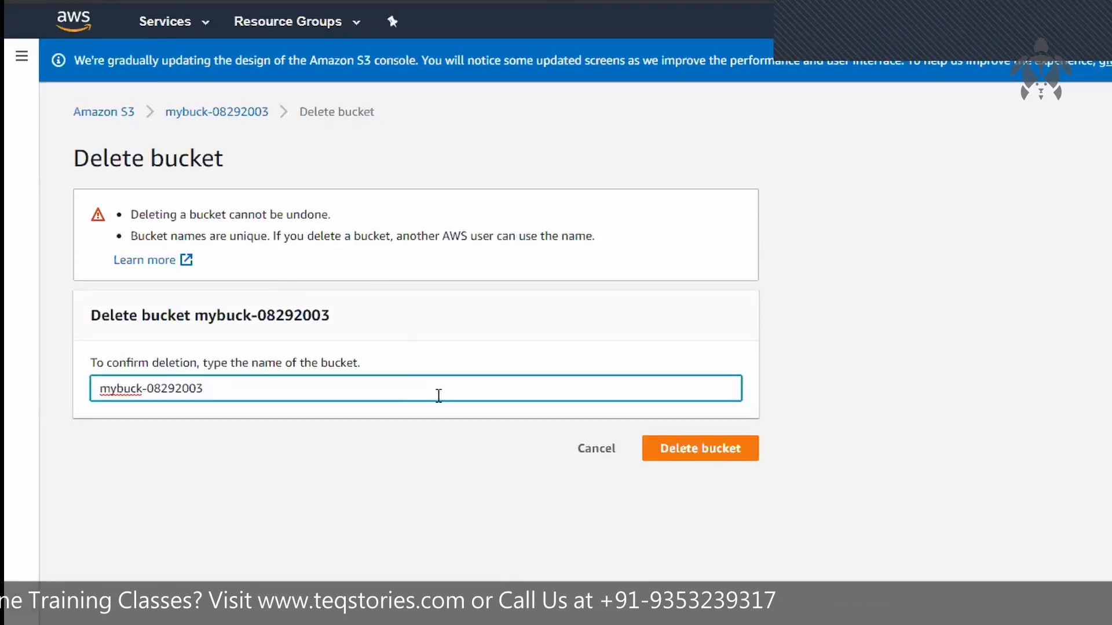
pyautogui.click(710, 450)
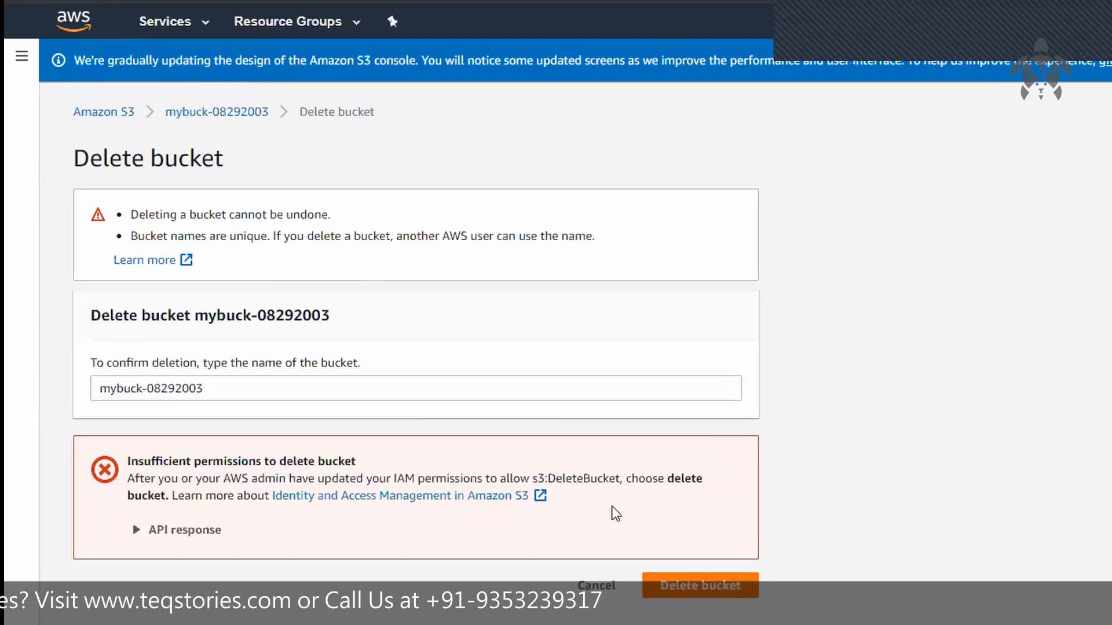
pyautogui.moveTo(139, 462); pyautogui.dragTo(340, 458)
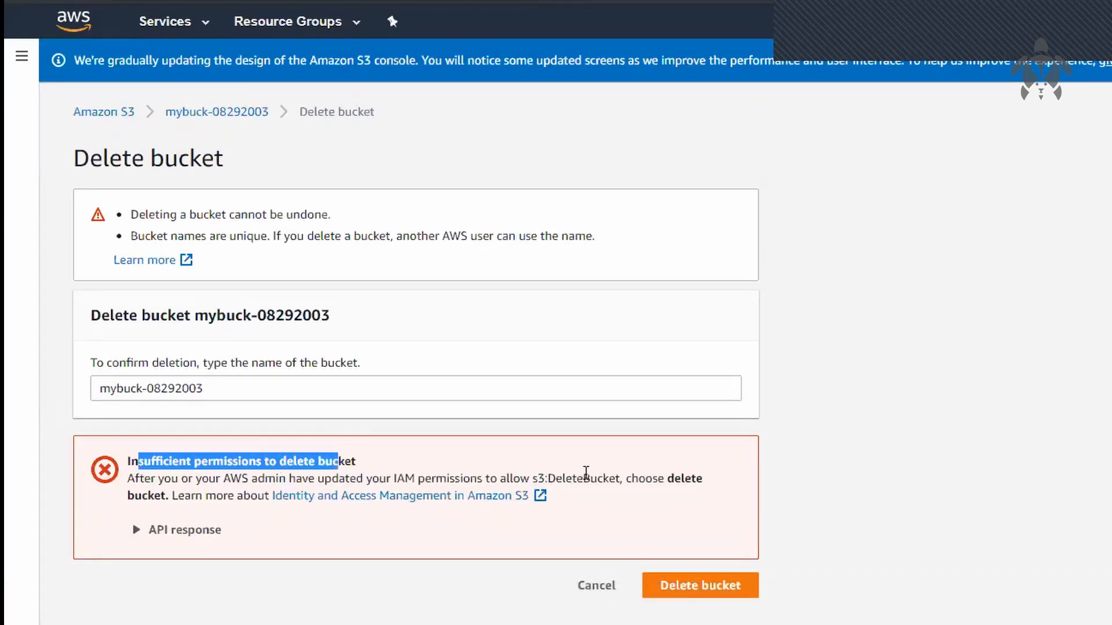
pyautogui.doubleClick(585, 478)
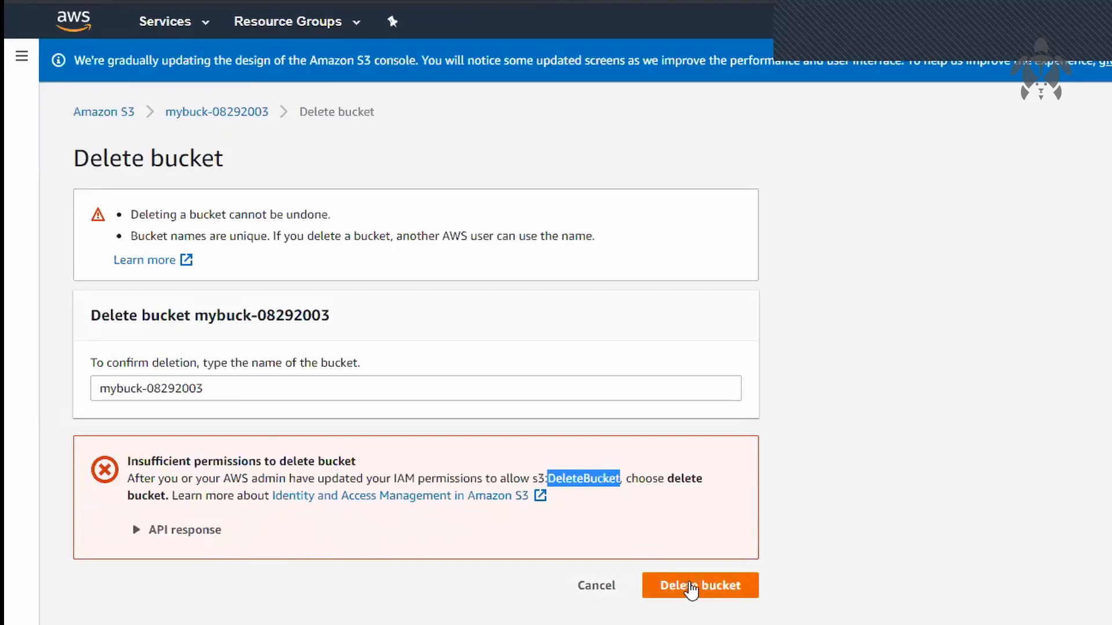
pyautogui.click(690, 588)
pyautogui.click(589, 591)
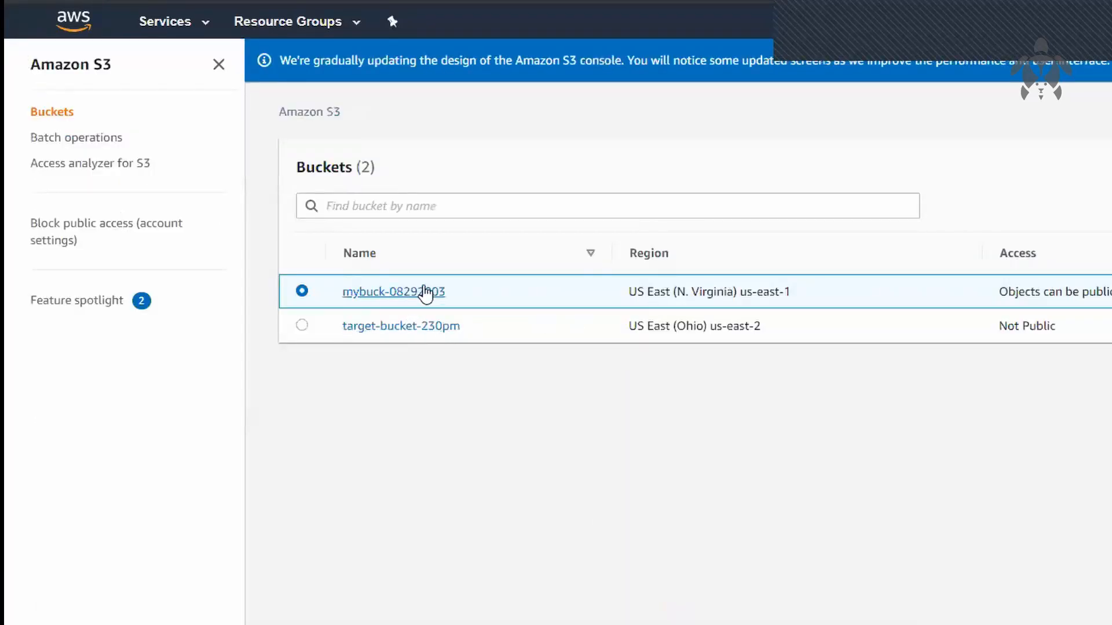
# Step: Upload the file dog cat.txt from Local Disk (D:) to the bucket mybuck-08292003
pyautogui.click(425, 293)
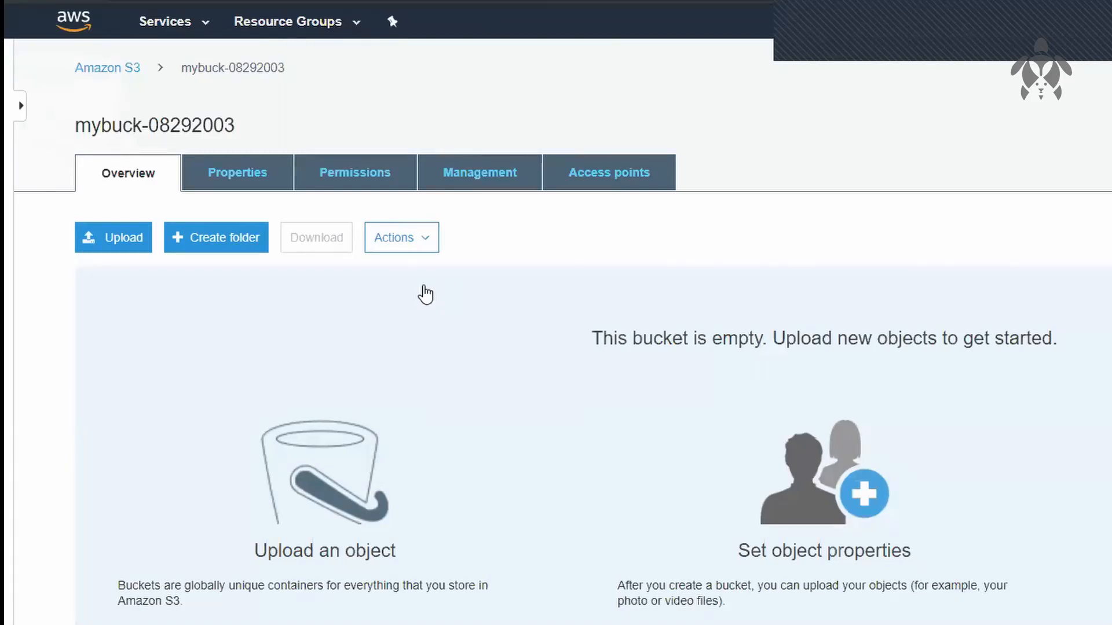
pyautogui.click(149, 237)
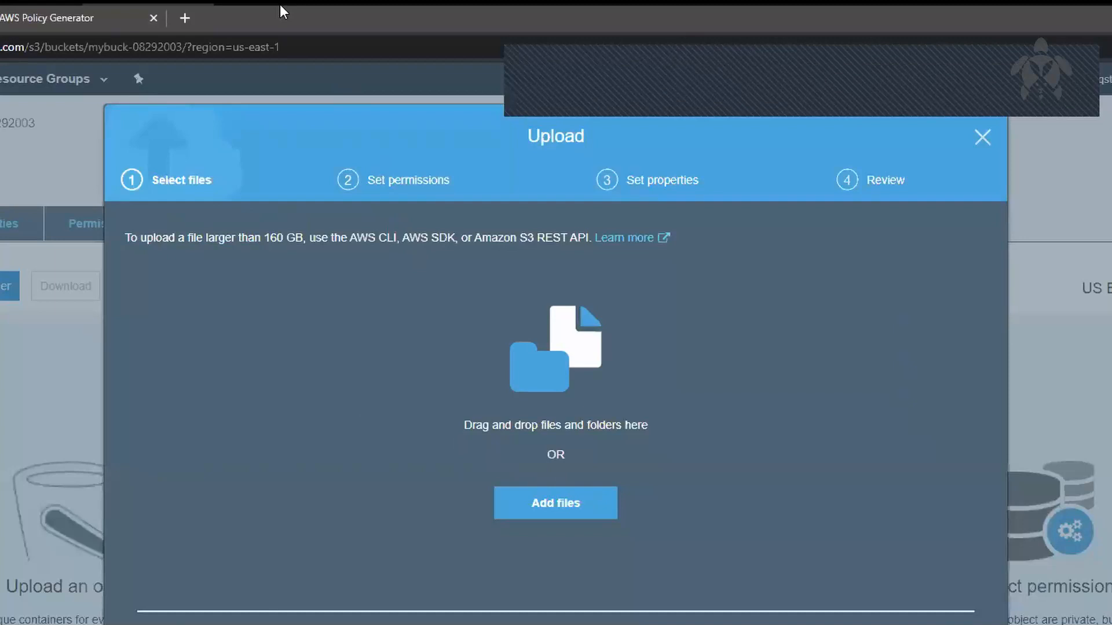
pyautogui.click(694, 10)
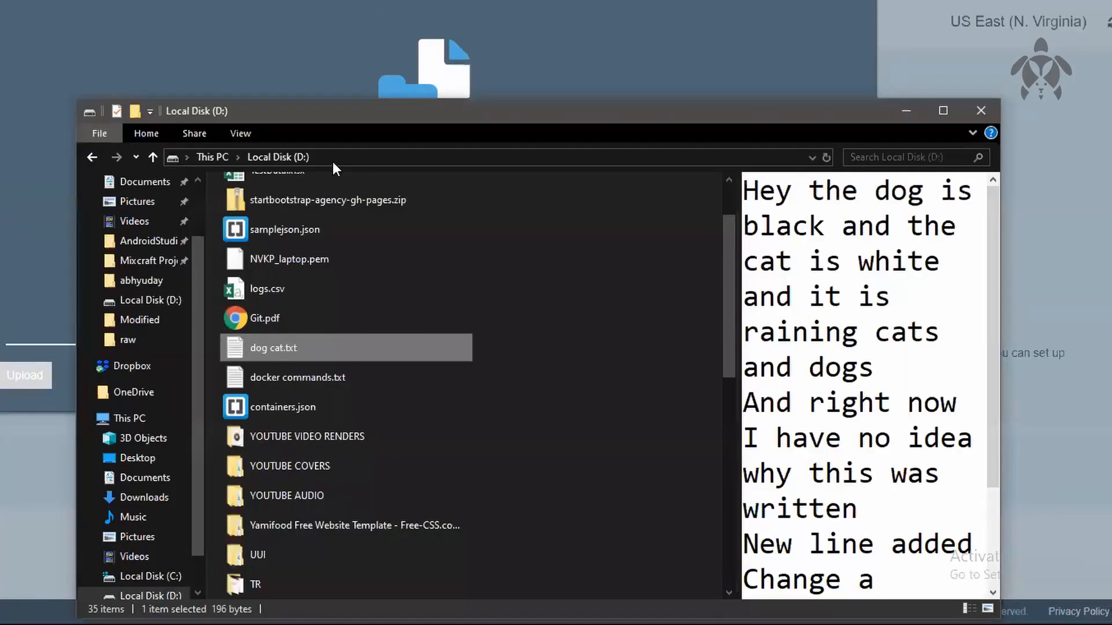
pyautogui.moveTo(278, 351); pyautogui.dragTo(585, 89)
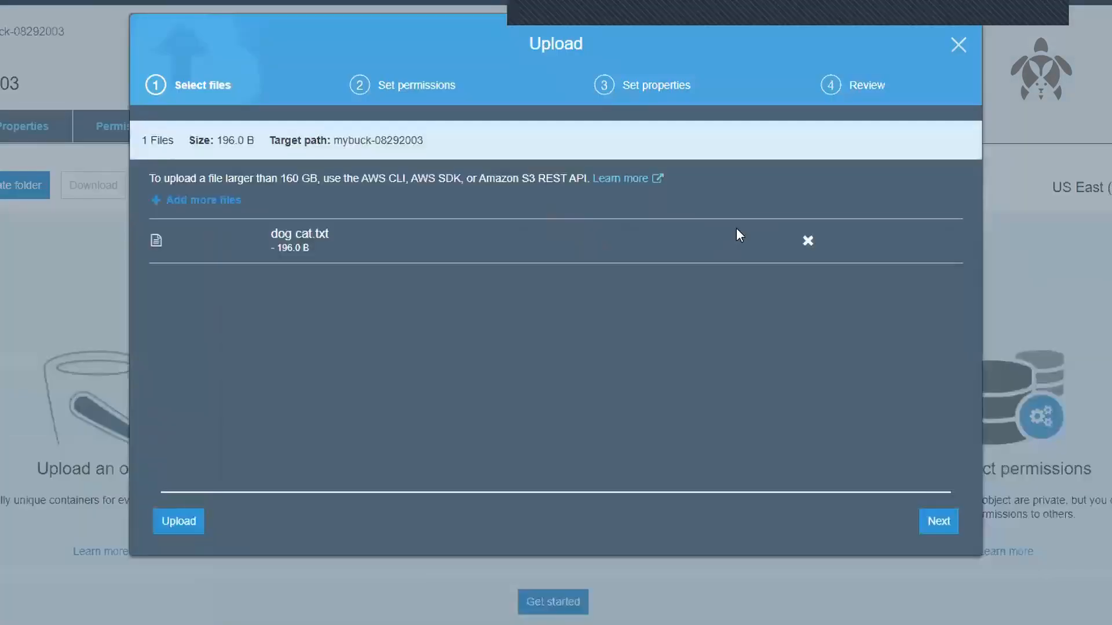
pyautogui.click(162, 528)
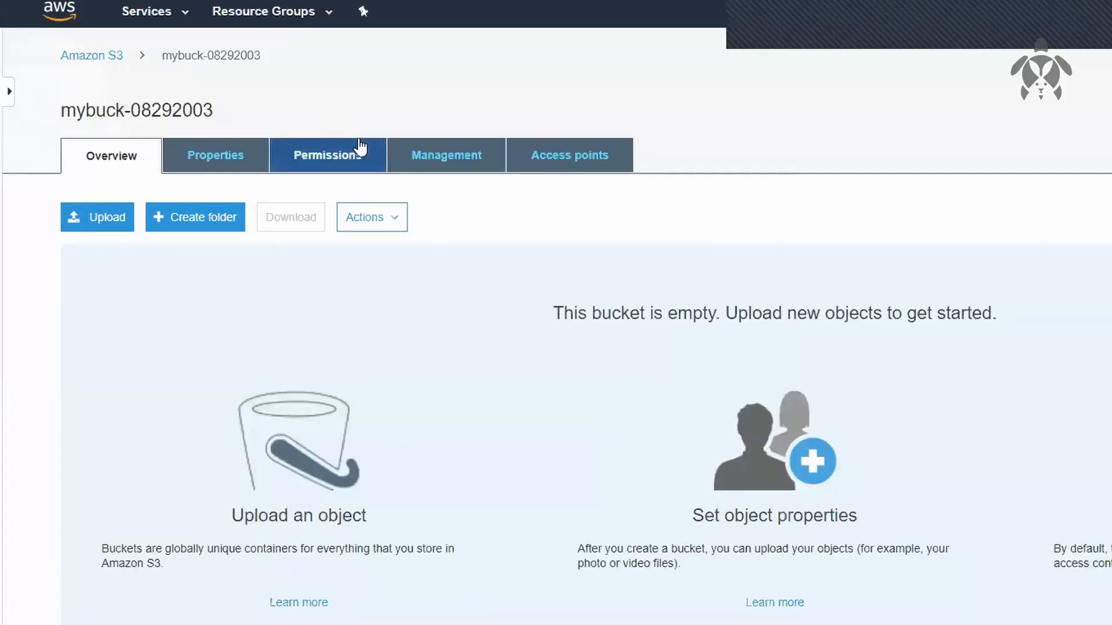
# Step: Open the bucket policy of mybuck-08292003 in the editor at the statement's Action value
pyautogui.click(360, 148)
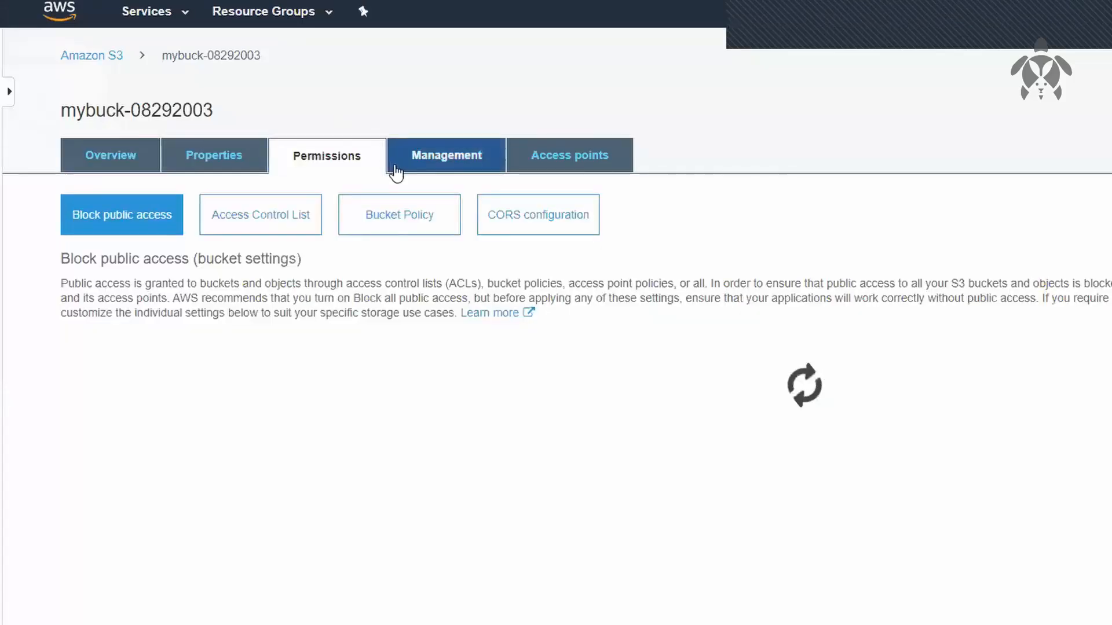
pyautogui.click(415, 202)
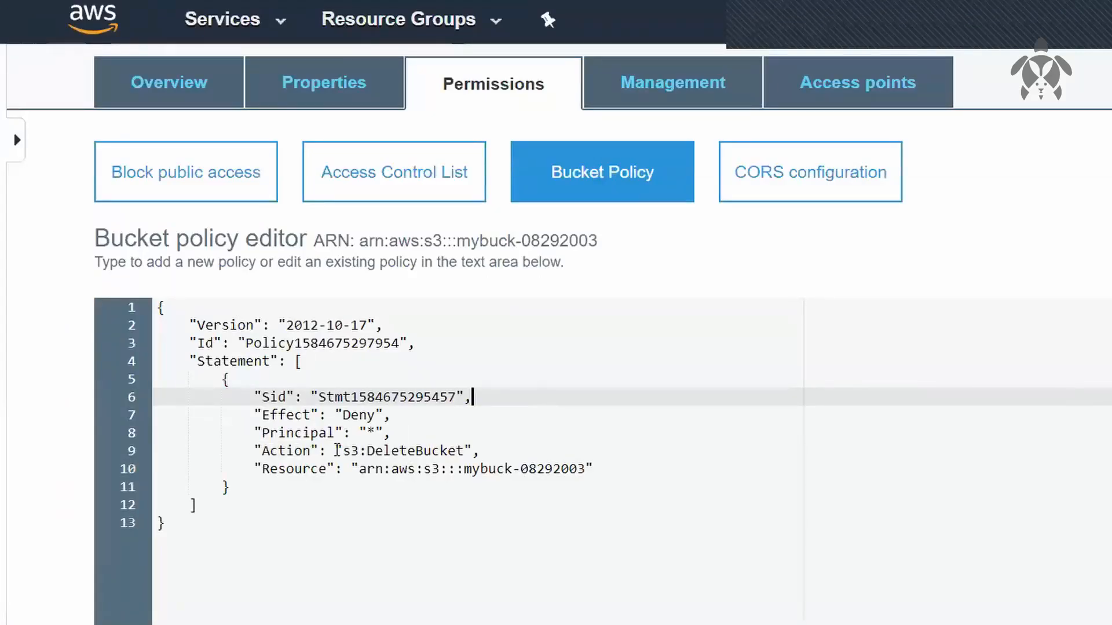
pyautogui.moveTo(337, 450); pyautogui.dragTo(476, 450)
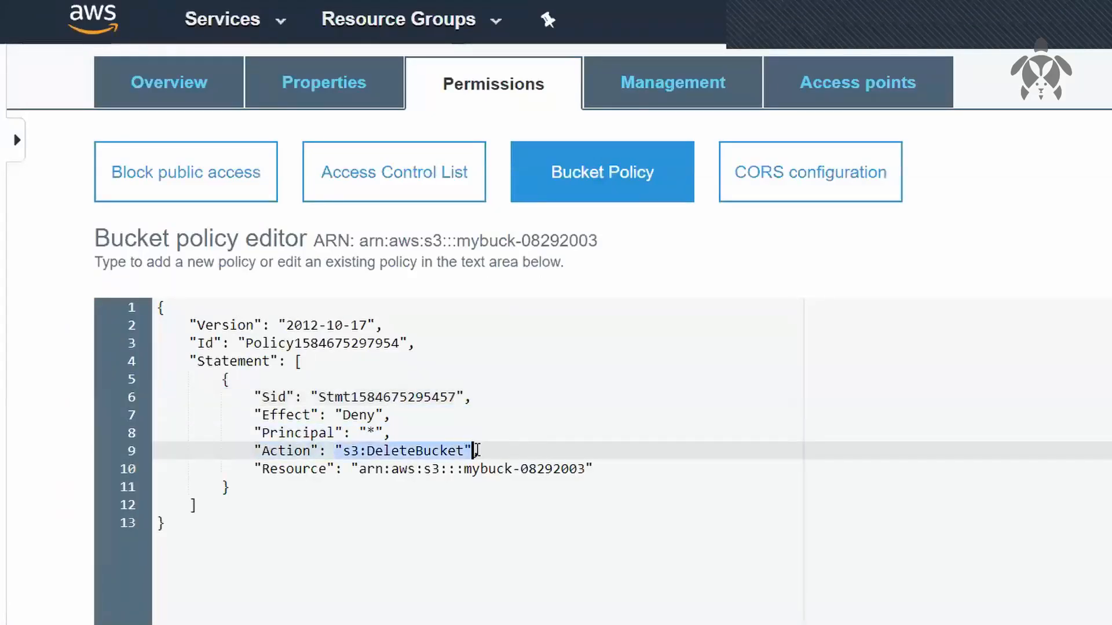
pyautogui.click(476, 452)
pyautogui.write(',')
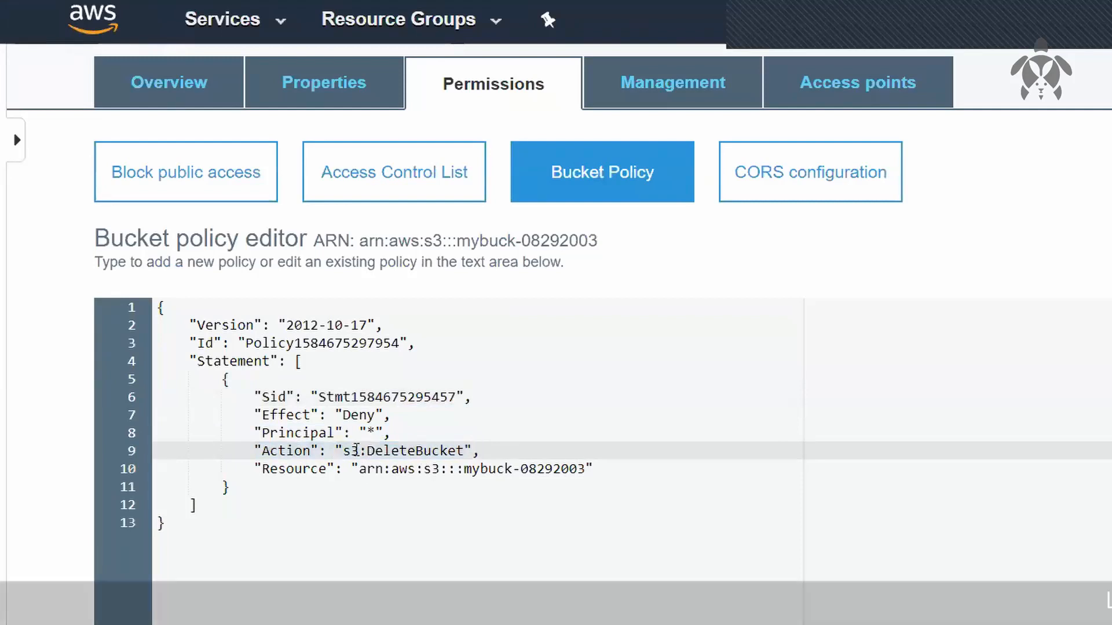
# Step: Turn the policy's Action value into a bracketed array with "s3:DeleteBucket" on its own line
pyautogui.click(337, 451)
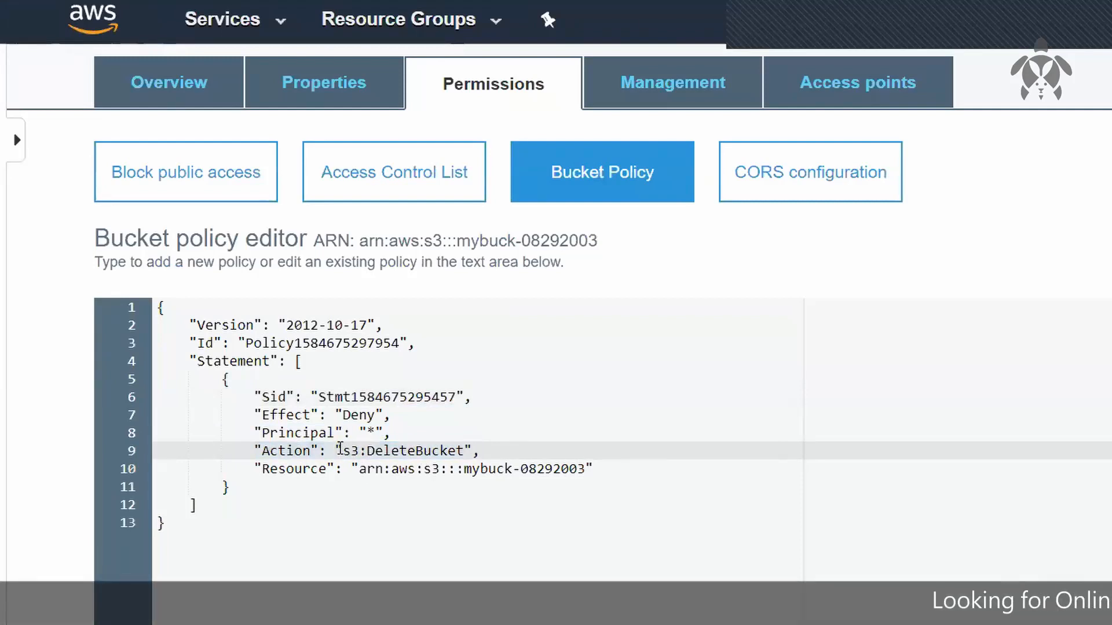
pyautogui.write('[')
pyautogui.press('Return')
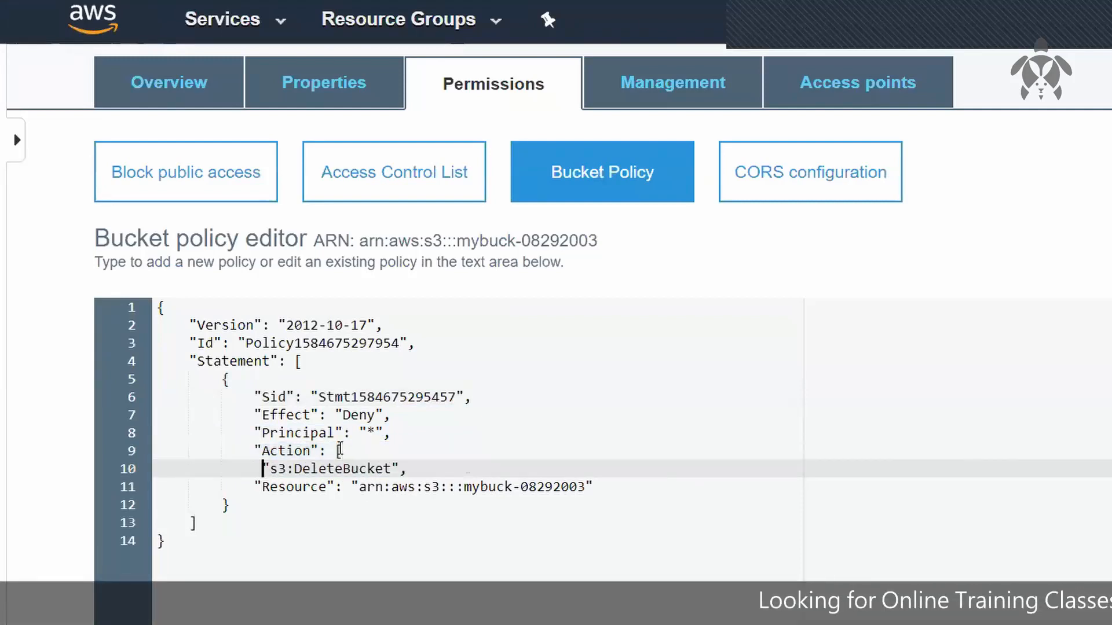
pyautogui.press('Right')
pyautogui.press('Right')
pyautogui.press('Right')
pyautogui.press('Right')
pyautogui.press('Right')
pyautogui.press('Right')
pyautogui.press('Right')
pyautogui.press('Right')
pyautogui.press('Right')
pyautogui.press('Right')
pyautogui.press('Right')
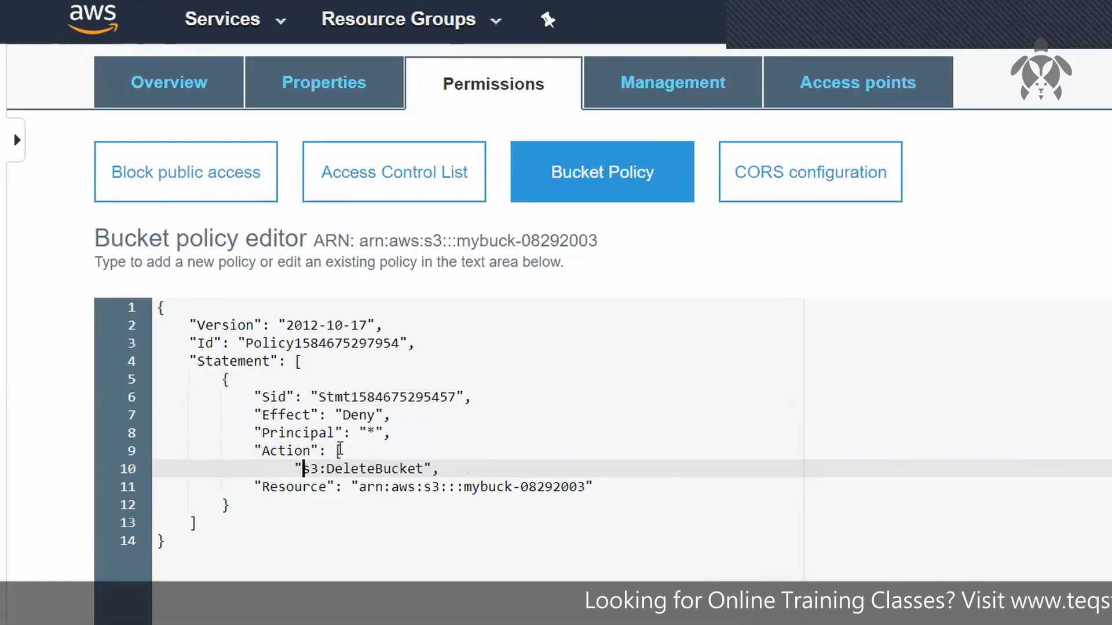
pyautogui.press('Right')
pyautogui.press('Right')
pyautogui.press('Right')
pyautogui.press('Right')
pyautogui.press('Right')
pyautogui.press('Right')
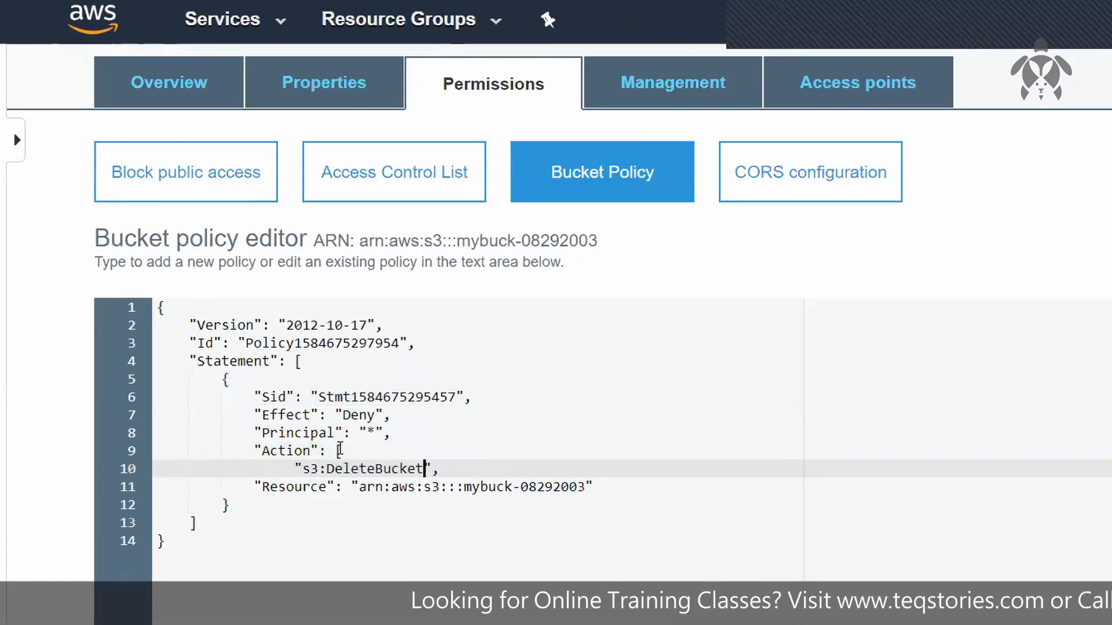
pyautogui.press('Return')
pyautogui.write('],')
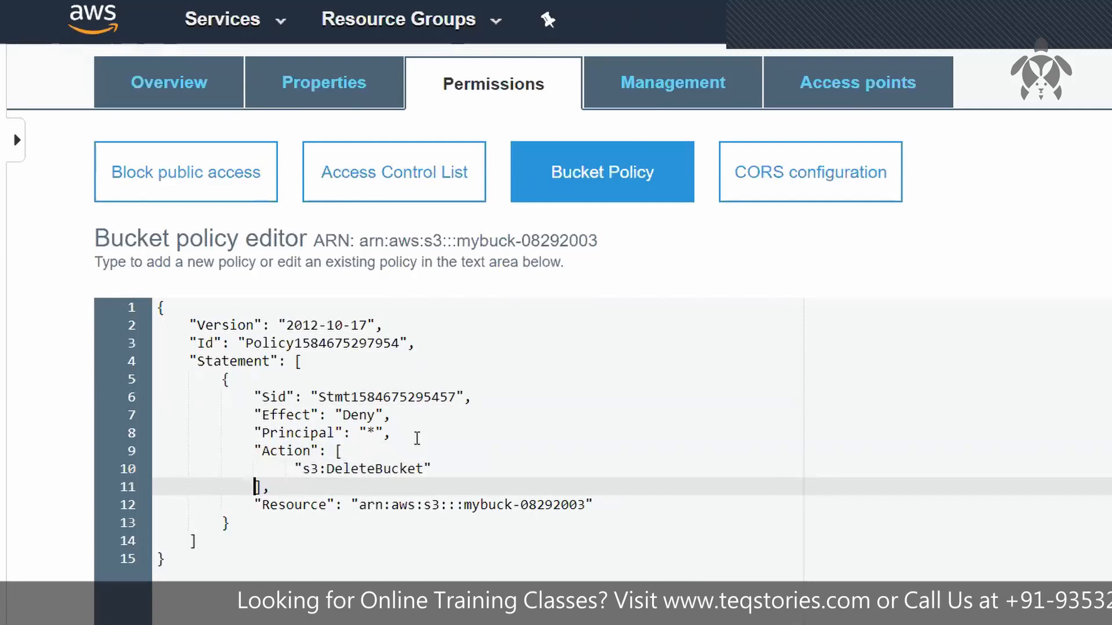
# Step: Add "s3:DeleteObject" as a second entry in the policy's Action array, looking up the action name in the AWS Policy Generator
pyautogui.click(466, 463)
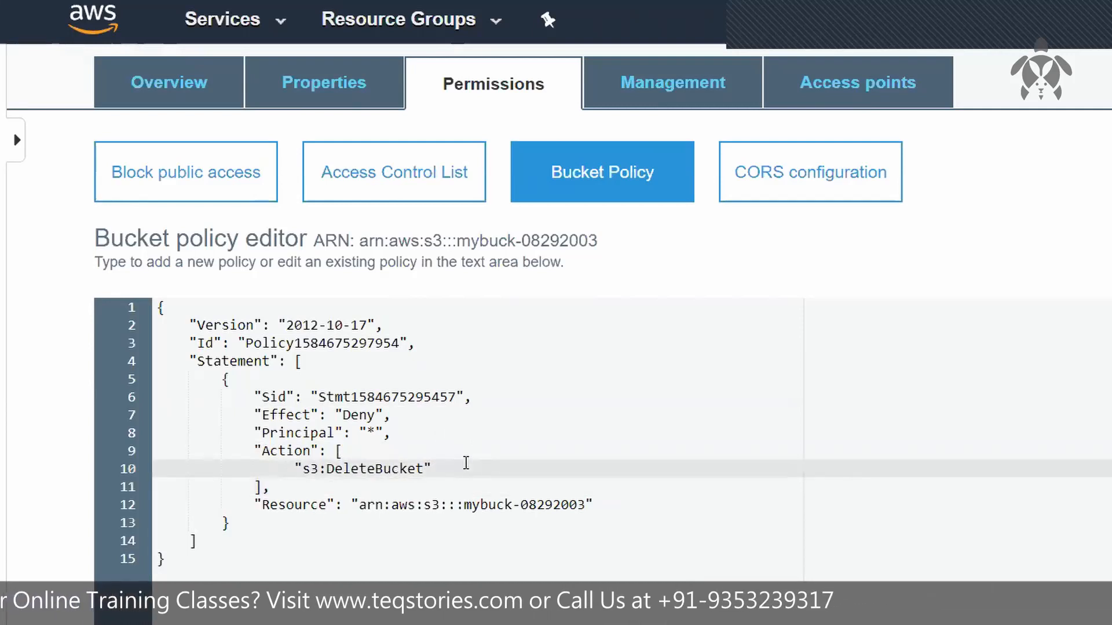
pyautogui.write(',,')
pyautogui.press('BackSpace')
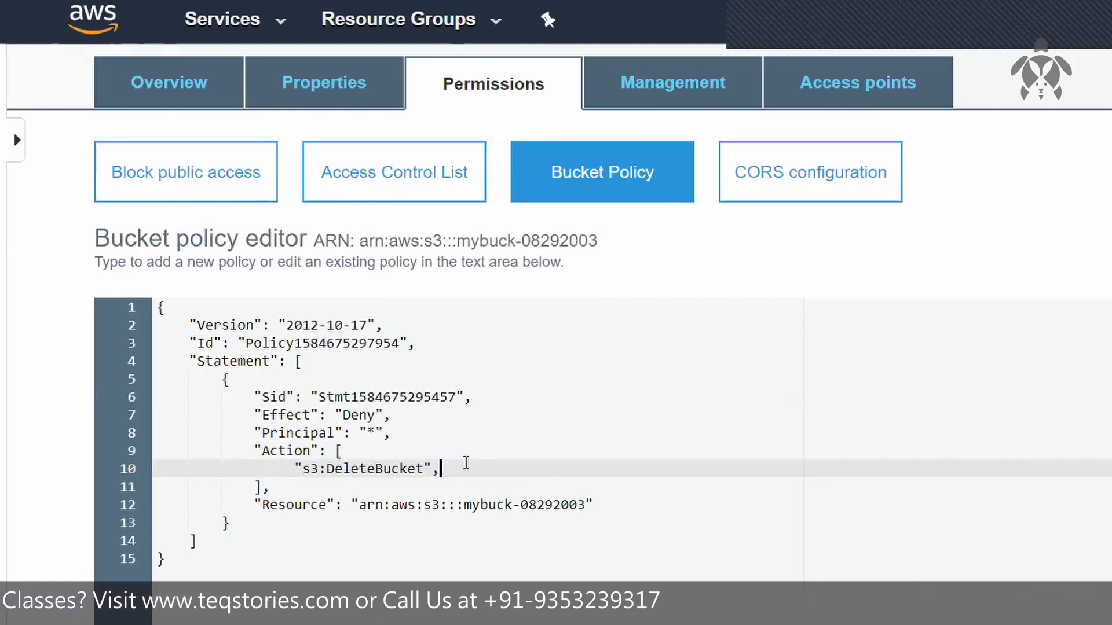
pyautogui.press('Return')
pyautogui.write('"s')
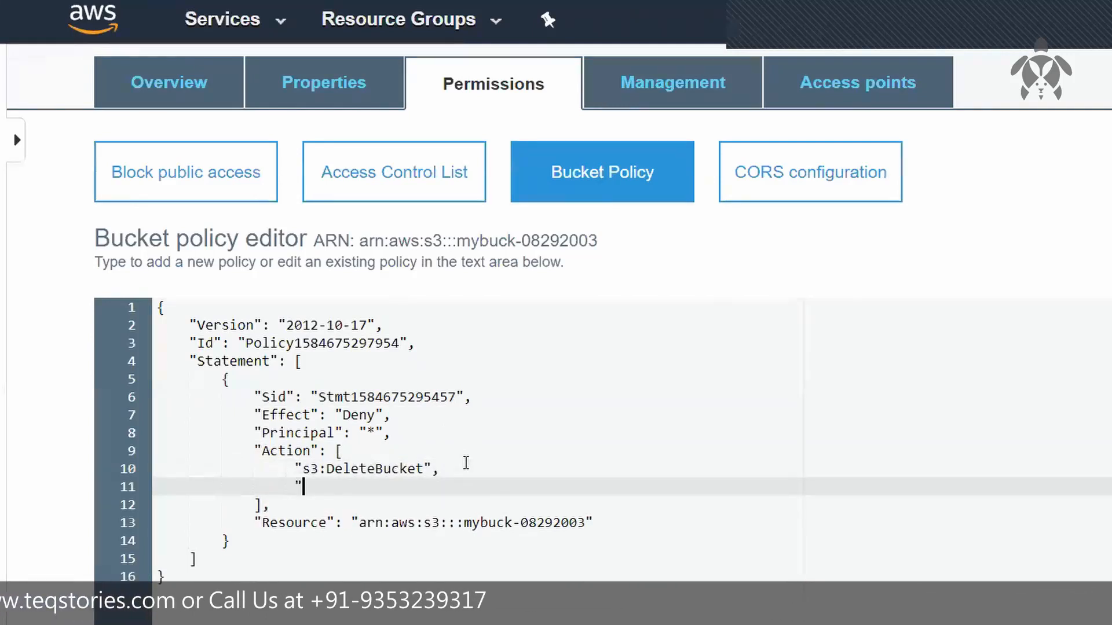
pyautogui.write('3:')
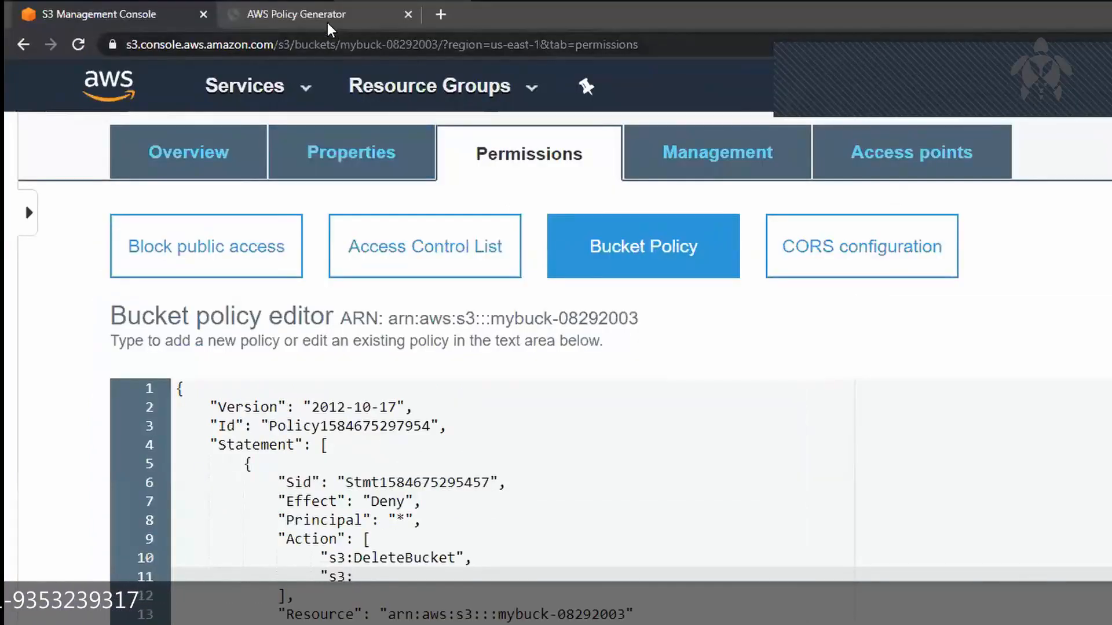
pyautogui.click(324, 18)
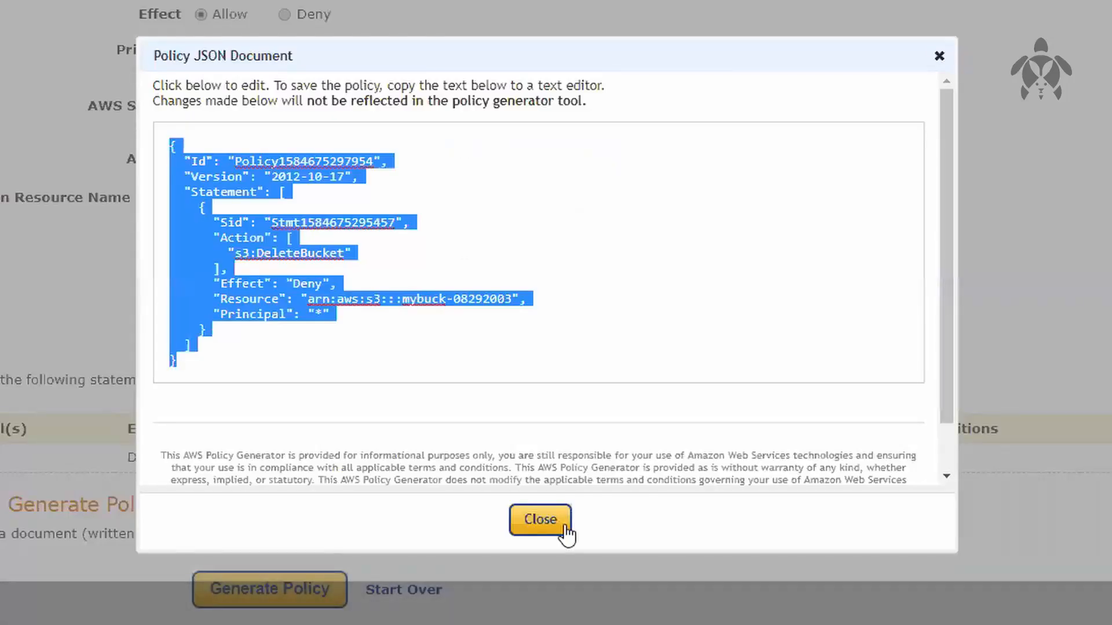
pyautogui.click(560, 522)
pyautogui.click(631, 253)
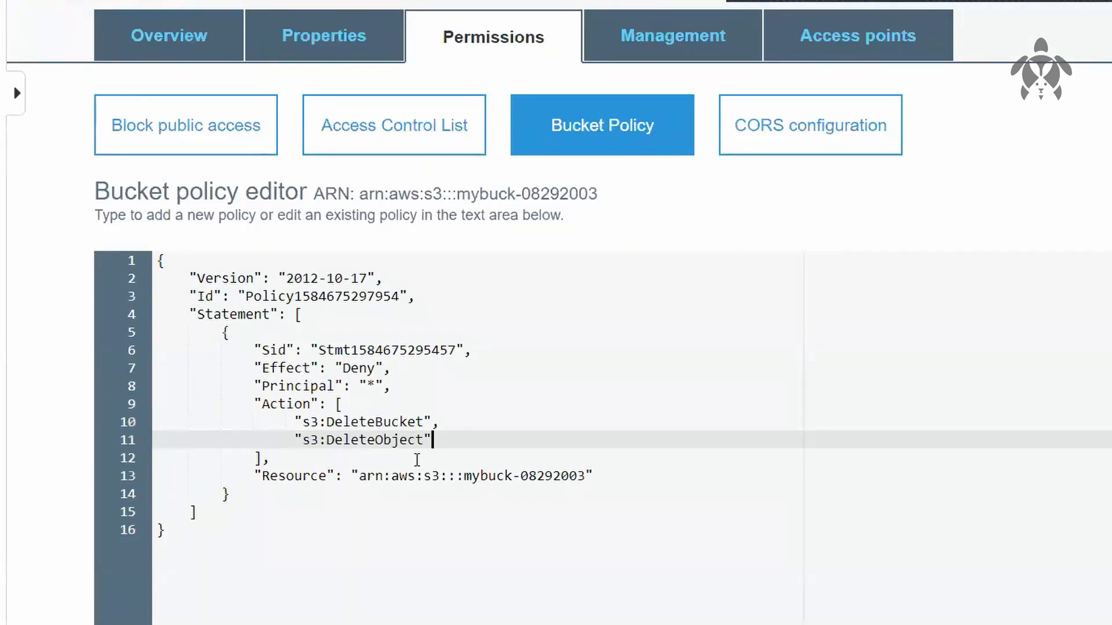
# Step: Try to save the bucket policy and examine the response against the statement's Resource and Action values
pyautogui.click(901, 269)
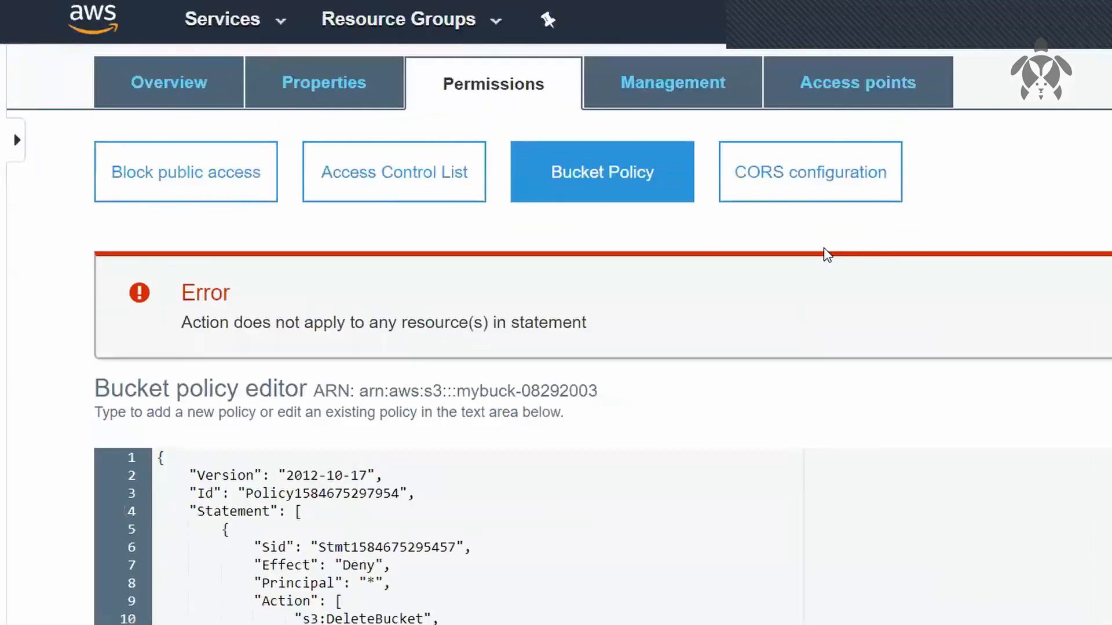
pyautogui.moveTo(209, 322); pyautogui.dragTo(539, 320)
pyautogui.scroll(-3, 640, 437)
pyautogui.scroll(-2, 642, 438)
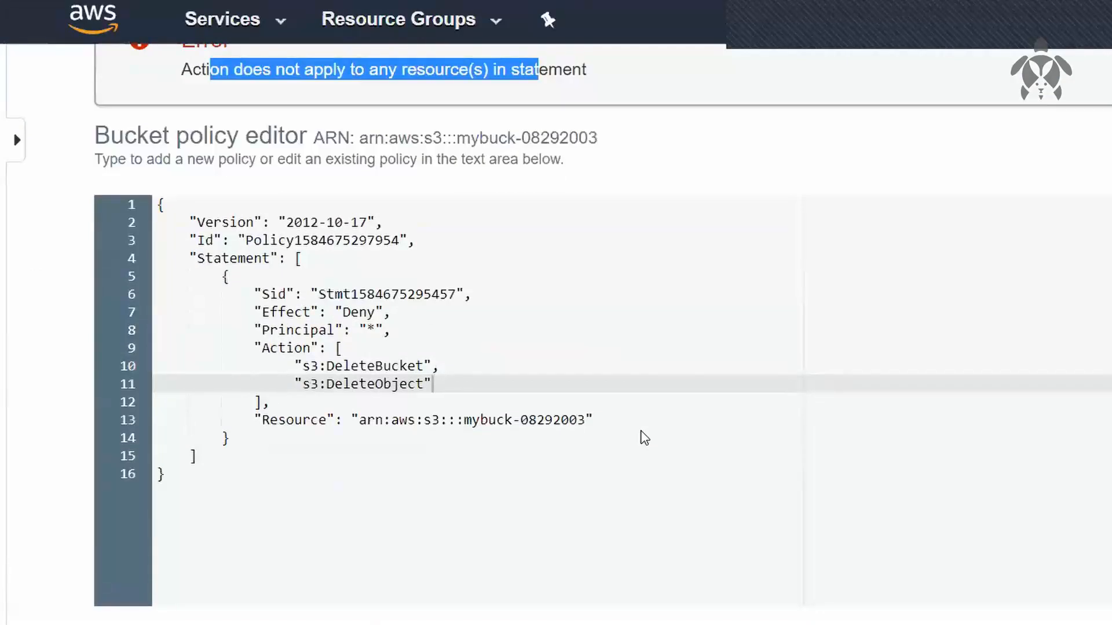
pyautogui.click(643, 430)
pyautogui.moveTo(363, 419); pyautogui.dragTo(570, 423)
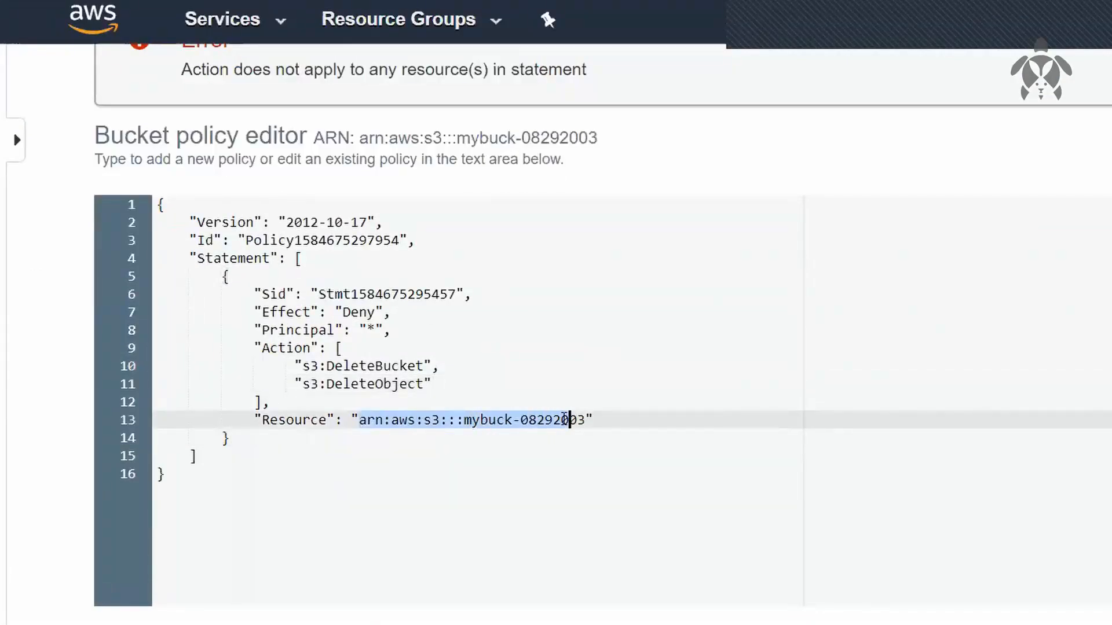
pyautogui.moveTo(323, 372); pyautogui.dragTo(448, 363)
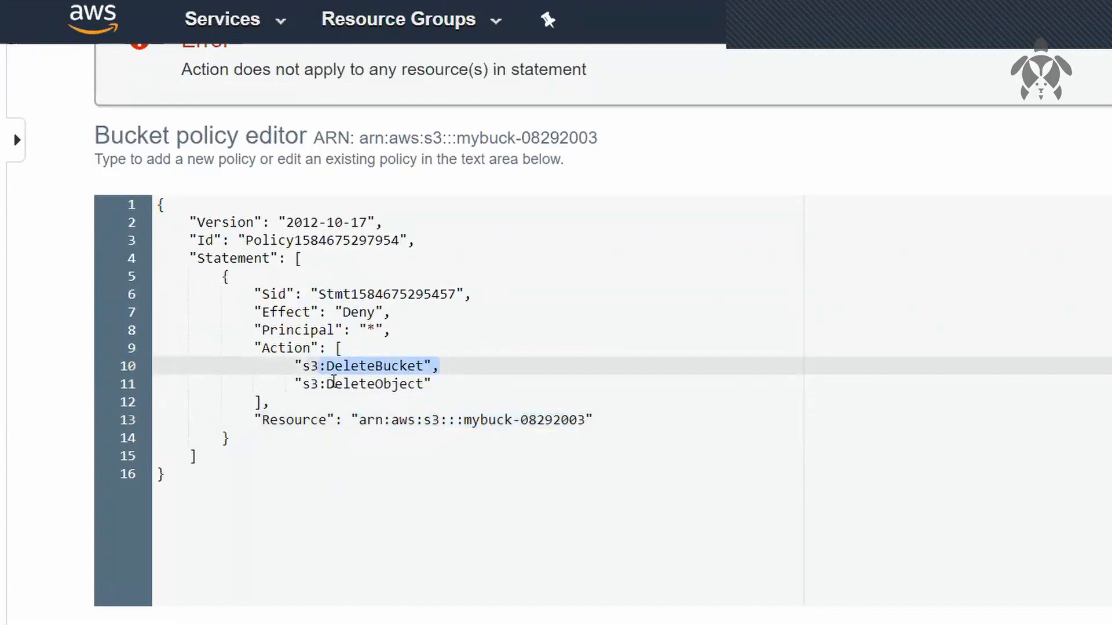
pyautogui.moveTo(322, 382); pyautogui.dragTo(446, 384)
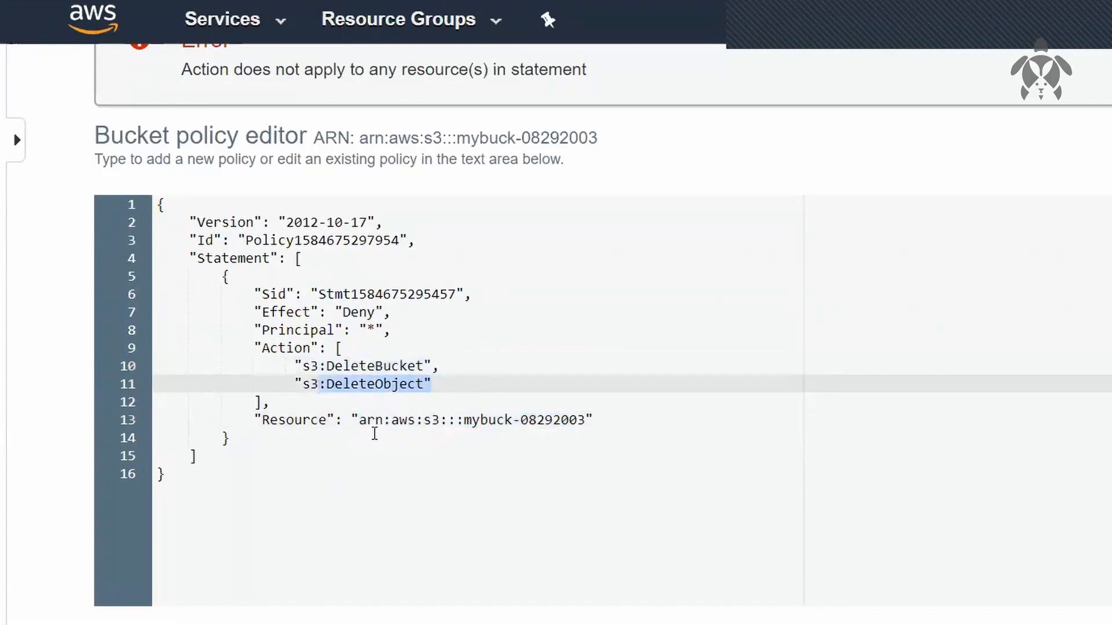
# Step: Turn the policy's Resource value into a bracketed array with the bucket ARN on its own line
pyautogui.click(353, 412)
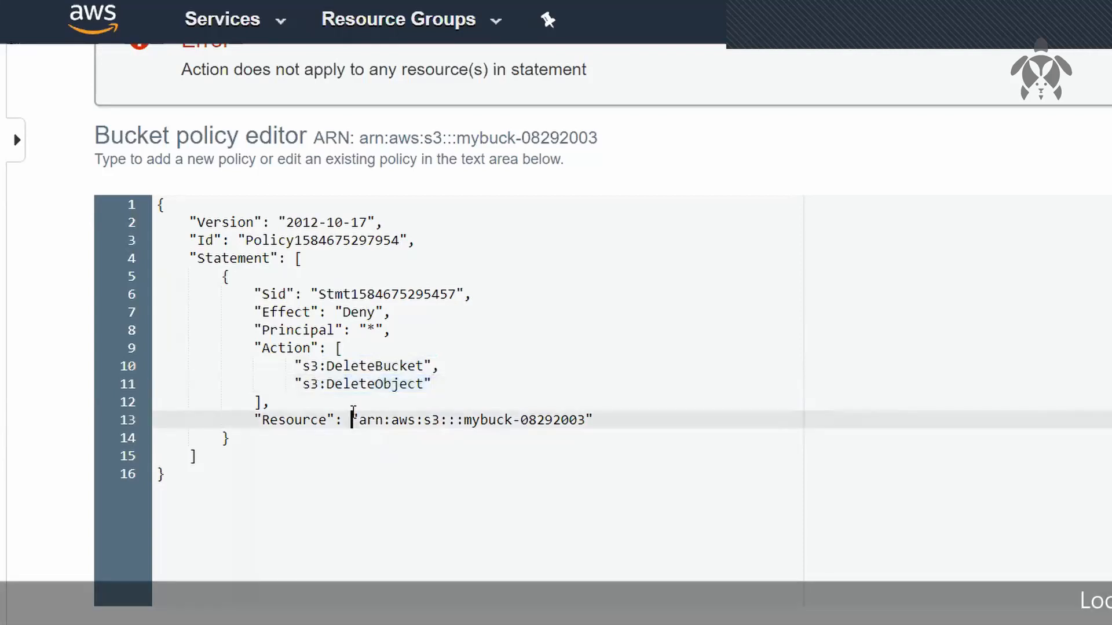
pyautogui.write('[')
pyautogui.press('Return')
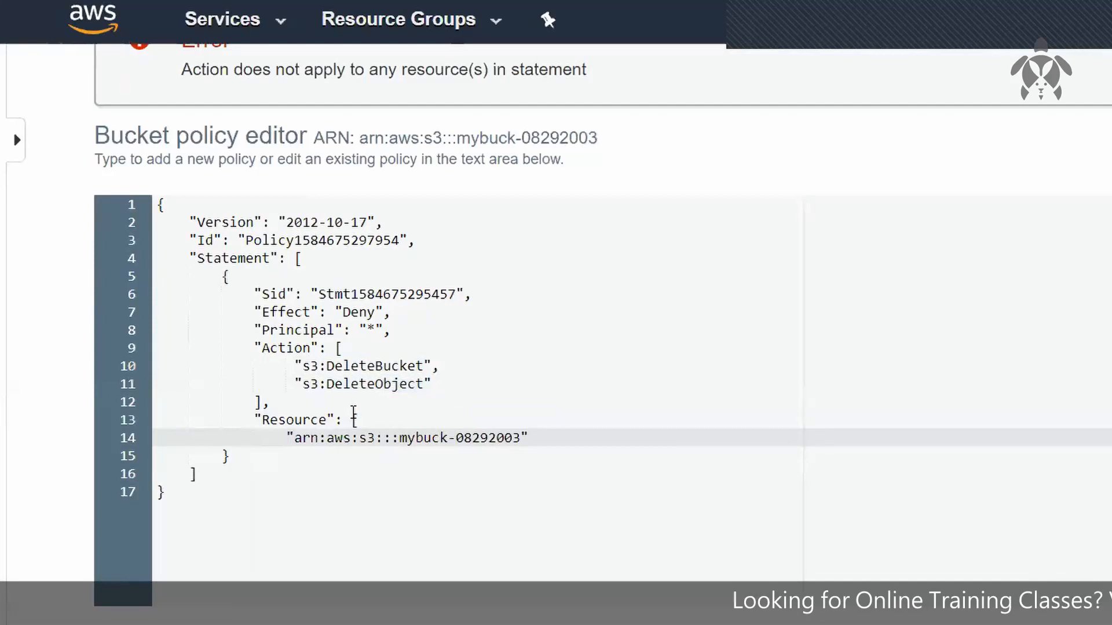
pyautogui.click(569, 437)
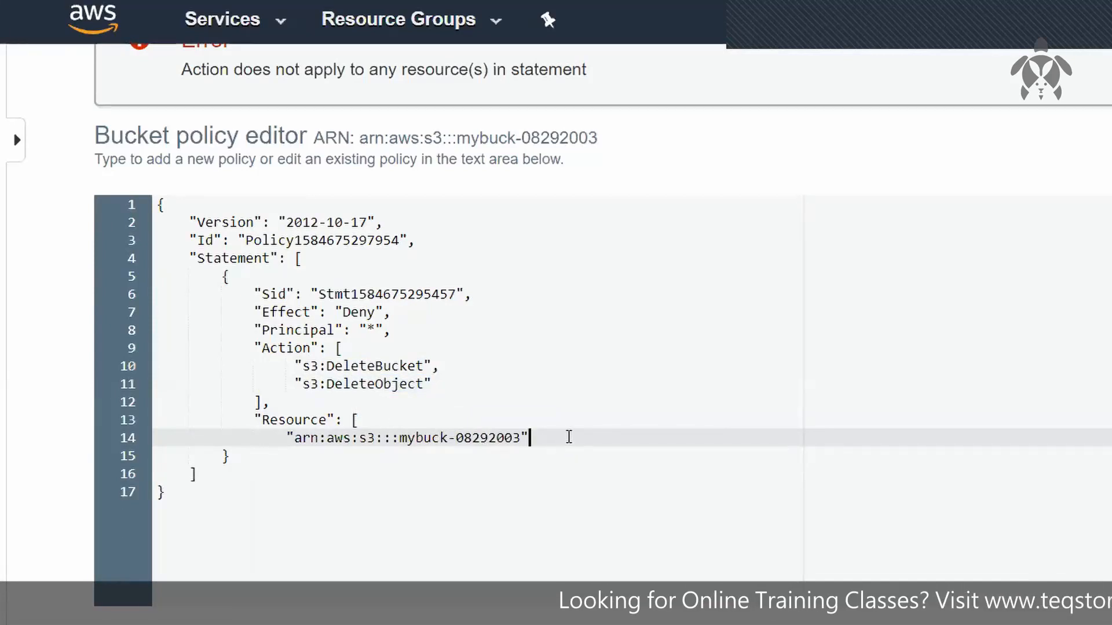
pyautogui.press('Return')
pyautogui.write(']')
# Step: Duplicate the bucket ARN as a second Resource entry and extend it to "arn:aws:s3:::mybuck-08292003/*"
pyautogui.press('Right')
pyautogui.press('Right')
pyautogui.press('Right')
pyautogui.press('Right')
pyautogui.press('Right')
pyautogui.press('Right')
pyautogui.press('Right')
pyautogui.press('Right')
pyautogui.press('Right')
pyautogui.press('Right')
pyautogui.press('Right')
pyautogui.press('Right')
pyautogui.press('Right')
pyautogui.press('Right')
pyautogui.press('Right')
pyautogui.press('Right')
pyautogui.press('Right')
pyautogui.press('Right')
pyautogui.press('Right')
pyautogui.press('Right')
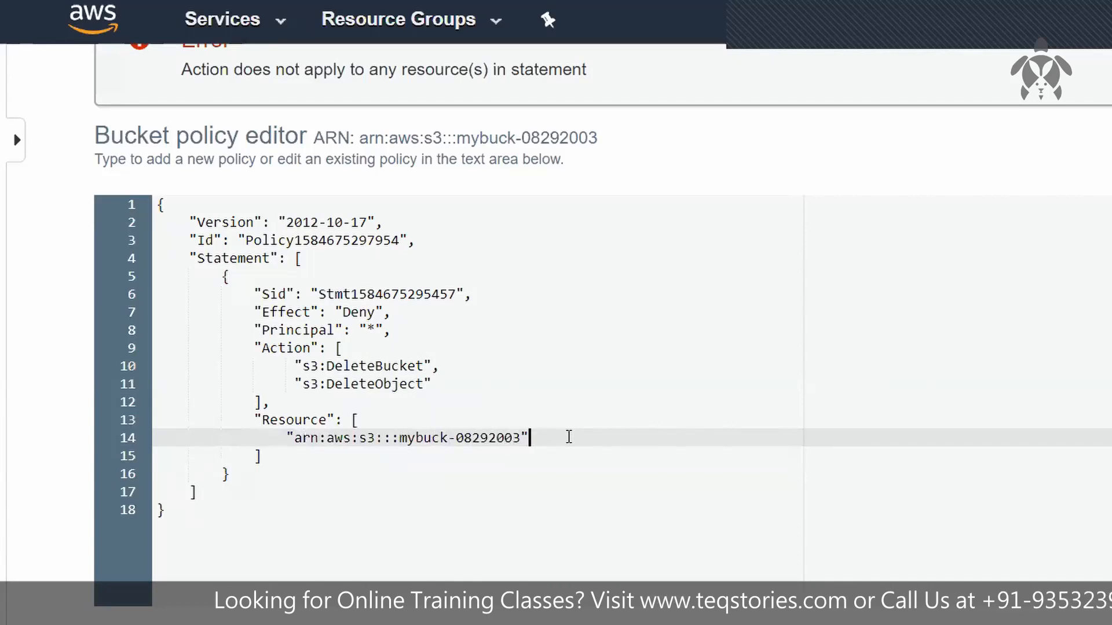
pyautogui.press('Right')
pyautogui.hotkey('shift', 'Left')
pyautogui.hotkey('shift', 'Left')
pyautogui.hotkey('shift', 'Left')
pyautogui.hotkey('shift', 'Left')
pyautogui.hotkey('shift', 'Left')
pyautogui.hotkey('shift', 'Left')
pyautogui.hotkey('shift', 'Left')
pyautogui.hotkey('shift', 'Left')
pyautogui.hotkey('shift', 'Left')
pyautogui.hotkey('shift', 'Left')
pyautogui.hotkey('shift', 'Left')
pyautogui.hotkey('shift', 'Left')
pyautogui.hotkey('shift', 'Left')
pyautogui.hotkey('shift', 'Left')
pyautogui.hotkey('shift', 'Left')
pyautogui.hotkey('shift', 'Left')
pyautogui.hotkey('shift', 'Left')
pyautogui.hotkey('shift', 'Left')
pyautogui.hotkey('shift', 'Left')
pyautogui.hotkey('shift', 'Left')
pyautogui.hotkey('shift', 'Home')
pyautogui.hotkey('ctrl', 'c')
pyautogui.press('End')
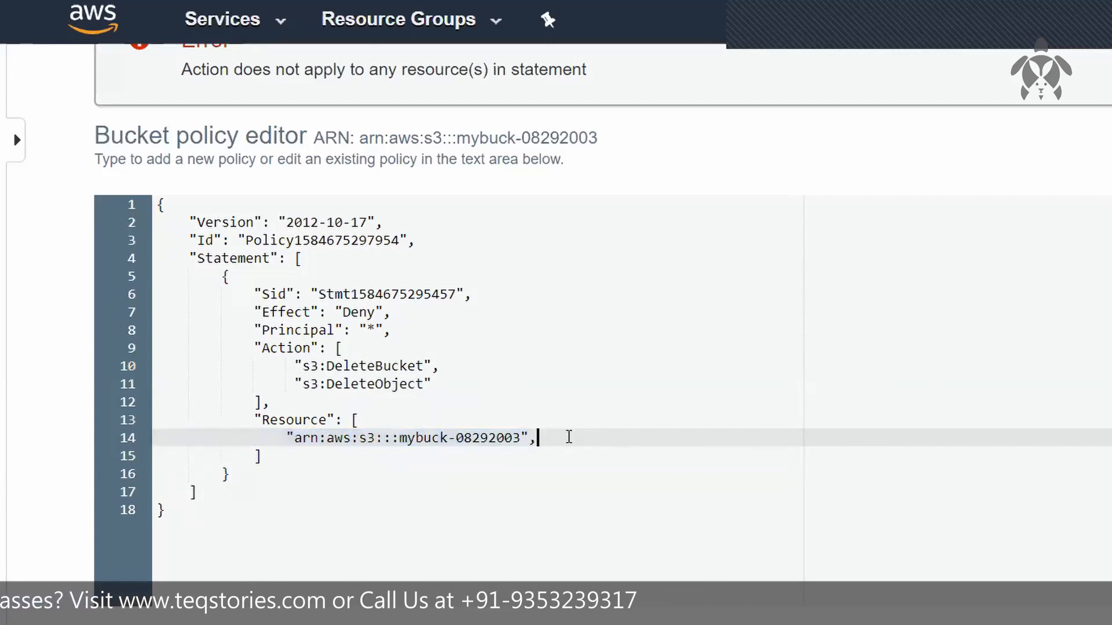
pyautogui.write(',')
pyautogui.press('Return')
pyautogui.hotkey('ctrl', 'v')
pyautogui.click(521, 455)
pyautogui.write('/')
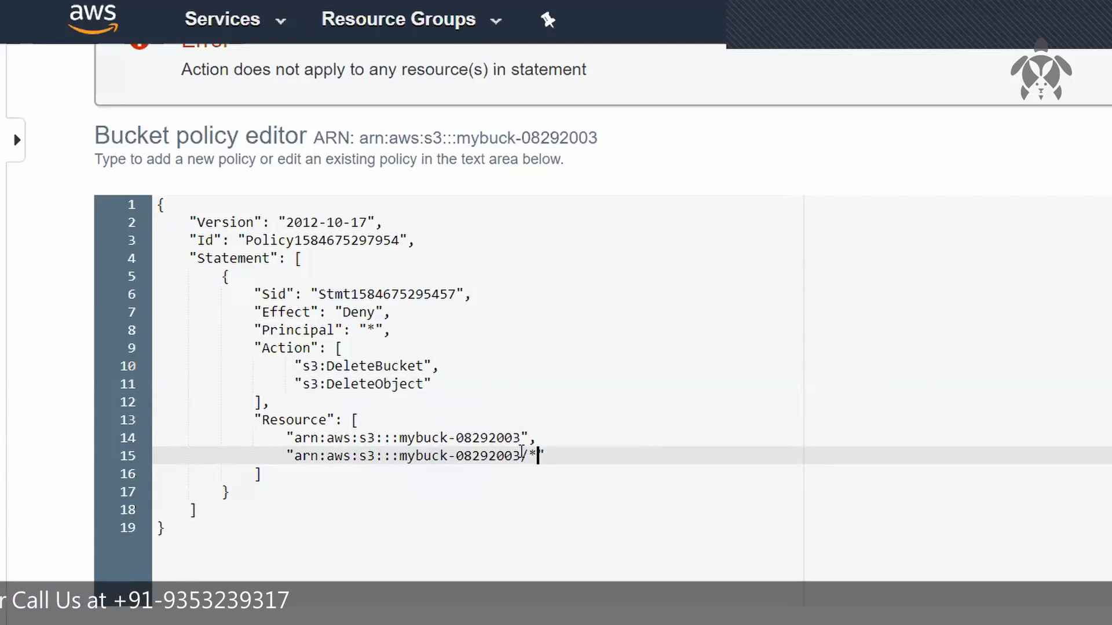
pyautogui.write('*')
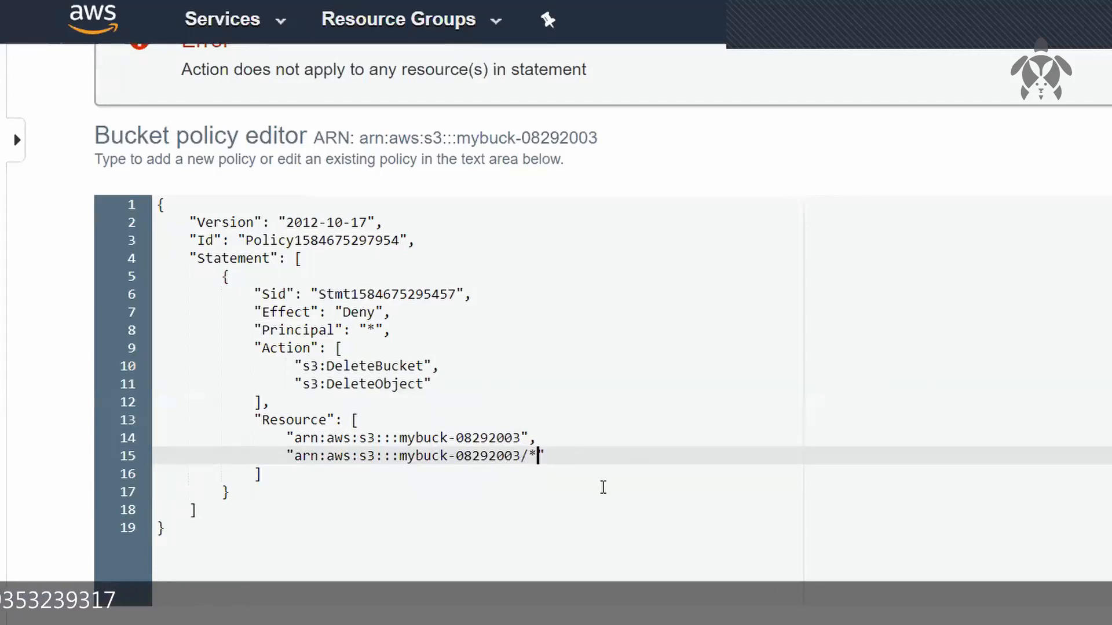
# Step: Review the Principal value and both Resource entries, and save the bucket policy
pyautogui.moveTo(344, 331); pyautogui.dragTo(396, 328)
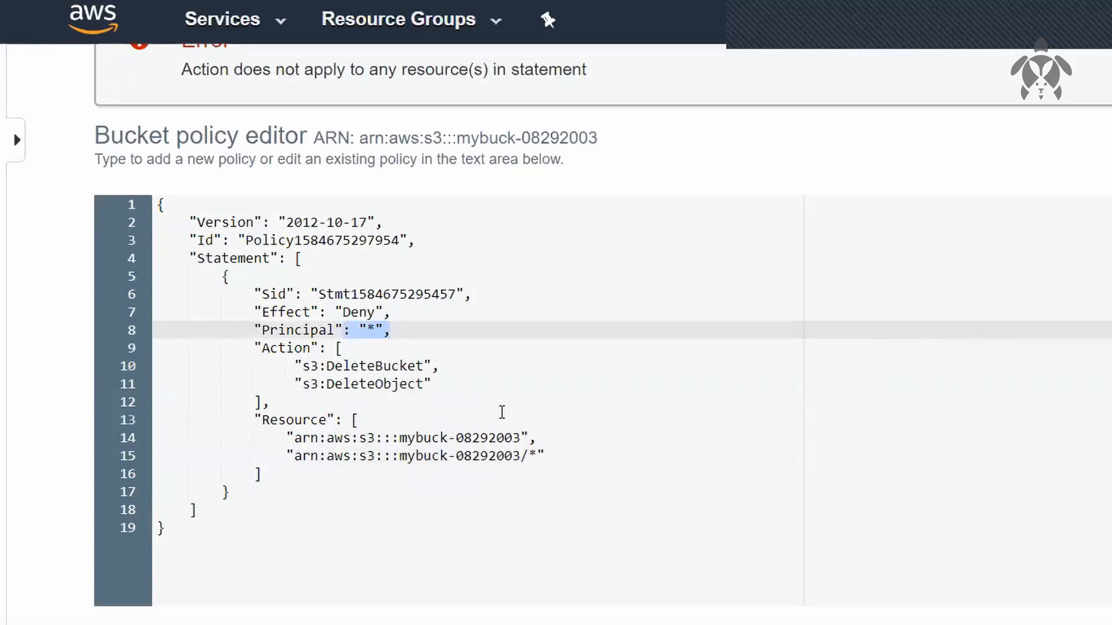
pyautogui.moveTo(509, 455); pyautogui.dragTo(577, 463)
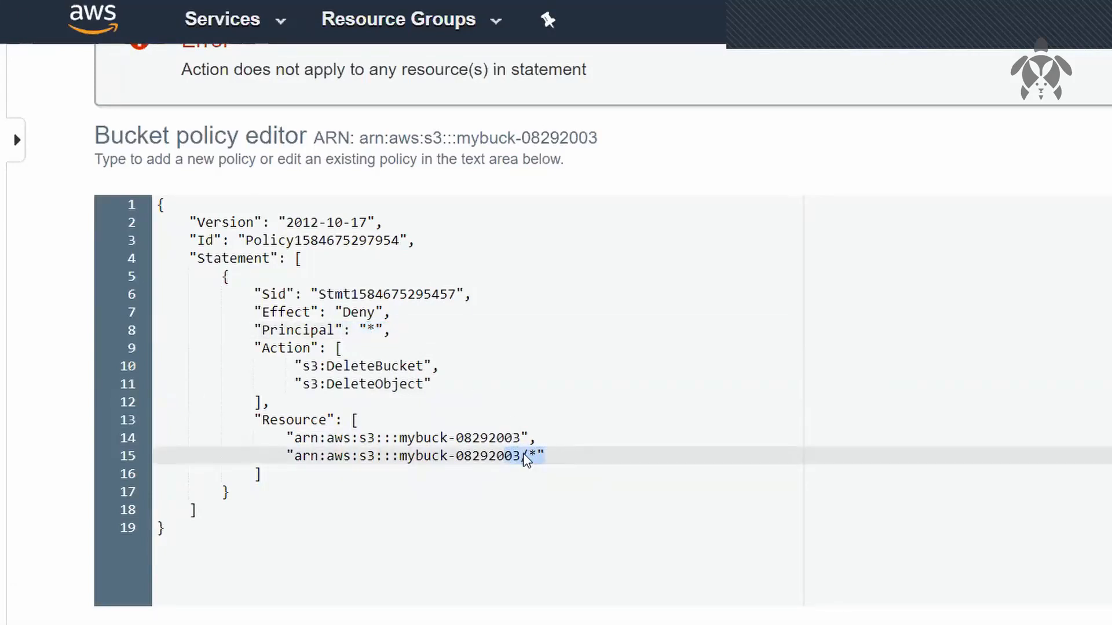
pyautogui.doubleClick(476, 438)
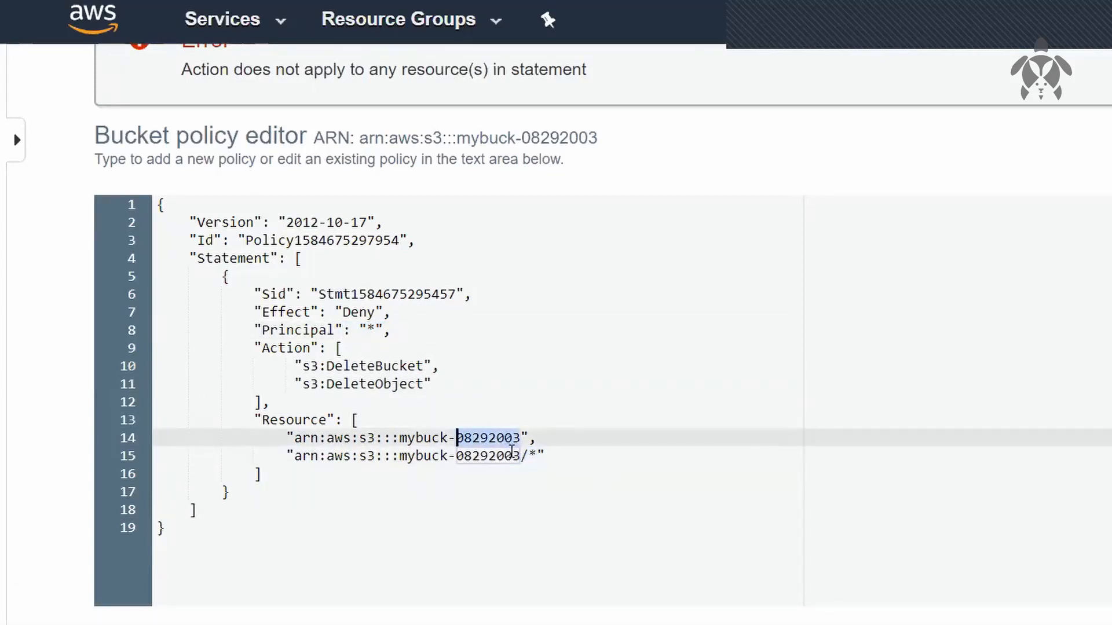
pyautogui.moveTo(511, 451); pyautogui.dragTo(565, 461)
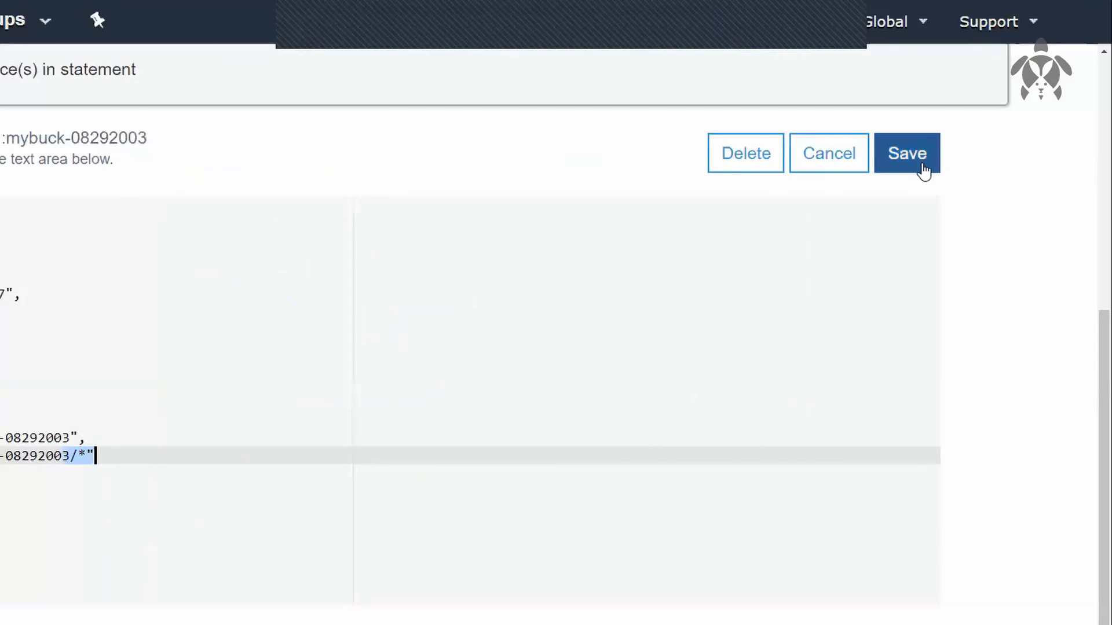
pyautogui.click(919, 168)
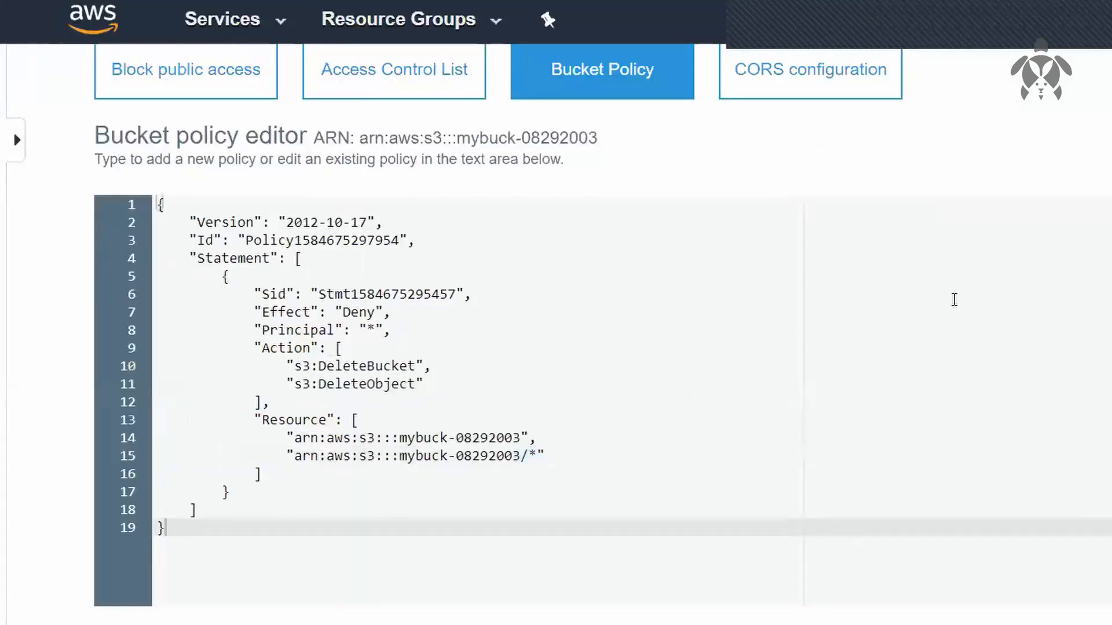
# Step: Return to the file list of mybuck-08292003 and reset the browser zoom to its default
pyautogui.scroll(2, 954, 299)
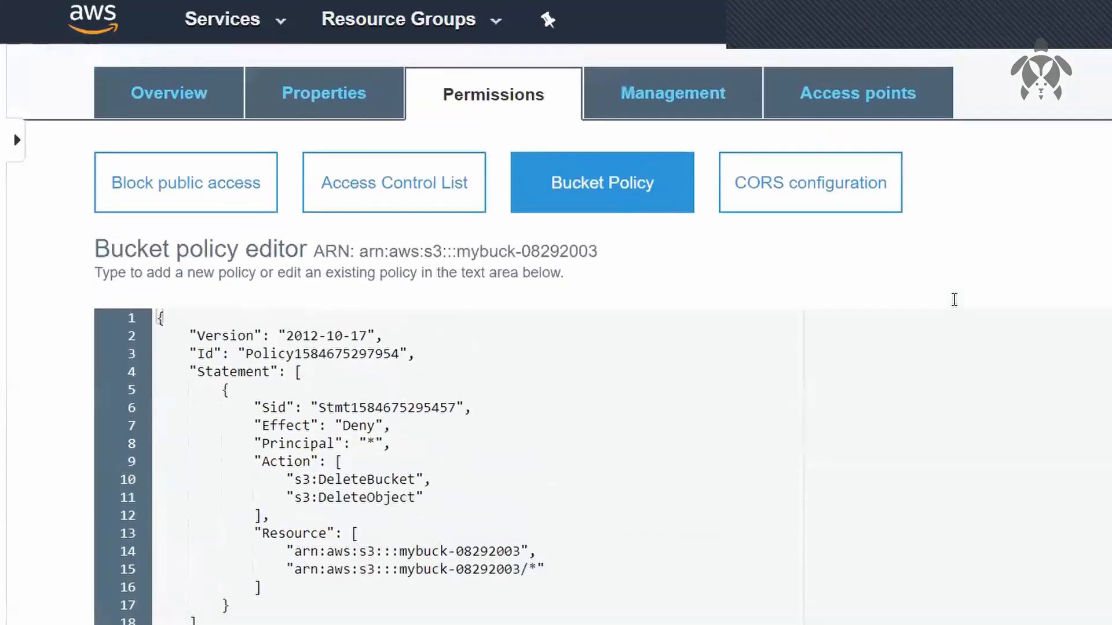
pyautogui.click(234, 108)
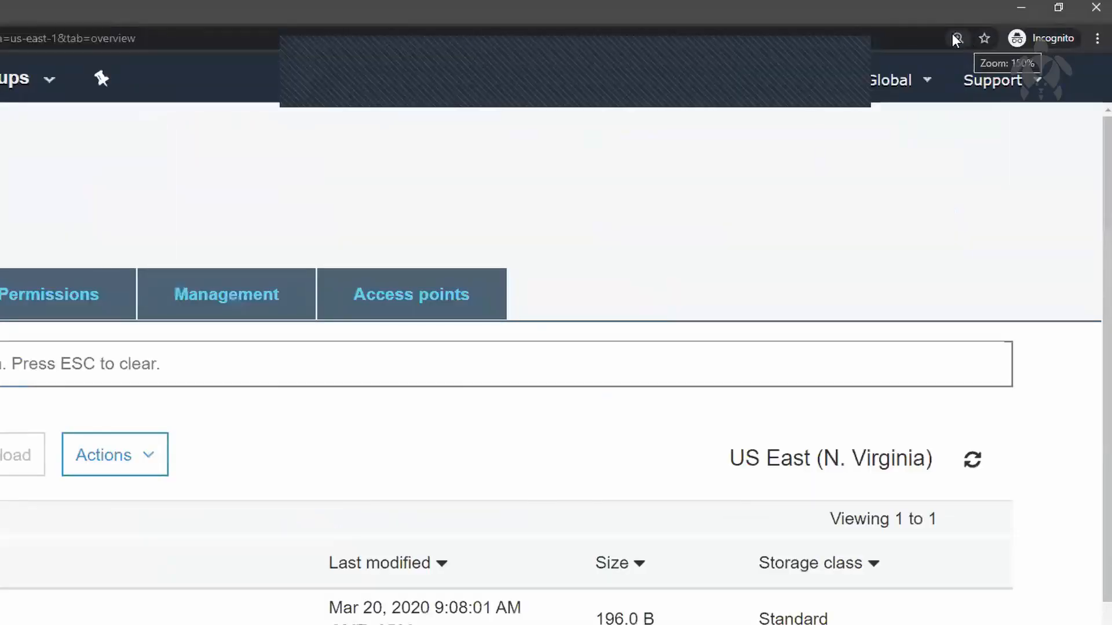
pyautogui.click(957, 38)
pyautogui.click(959, 68)
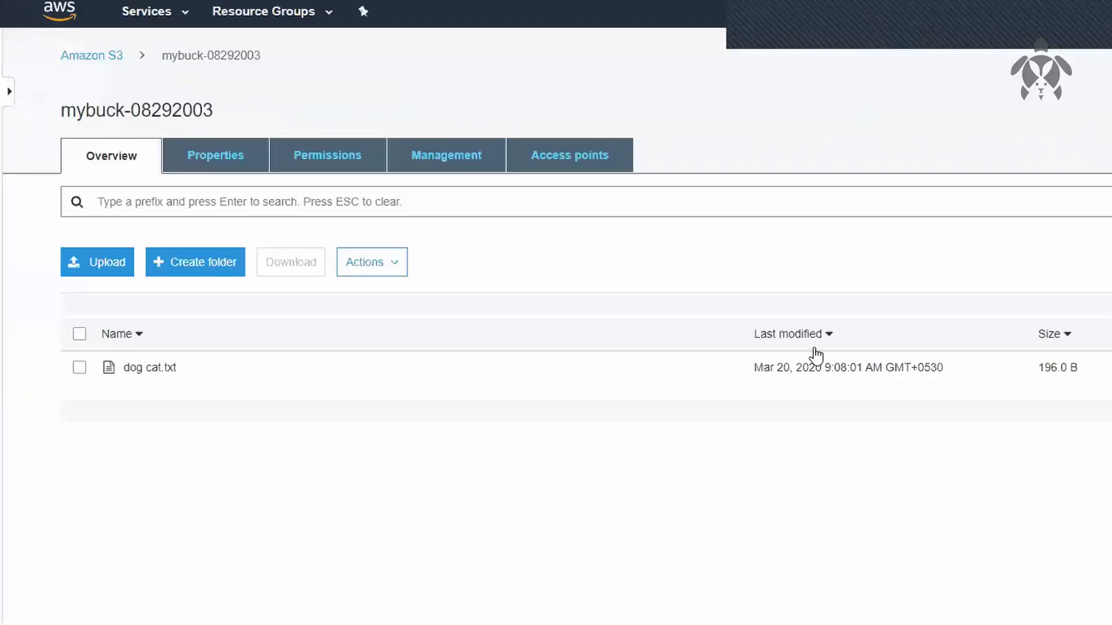
# Step: Try to delete the file dog cat.txt from the bucket mybuck-08292003
pyautogui.click(77, 368)
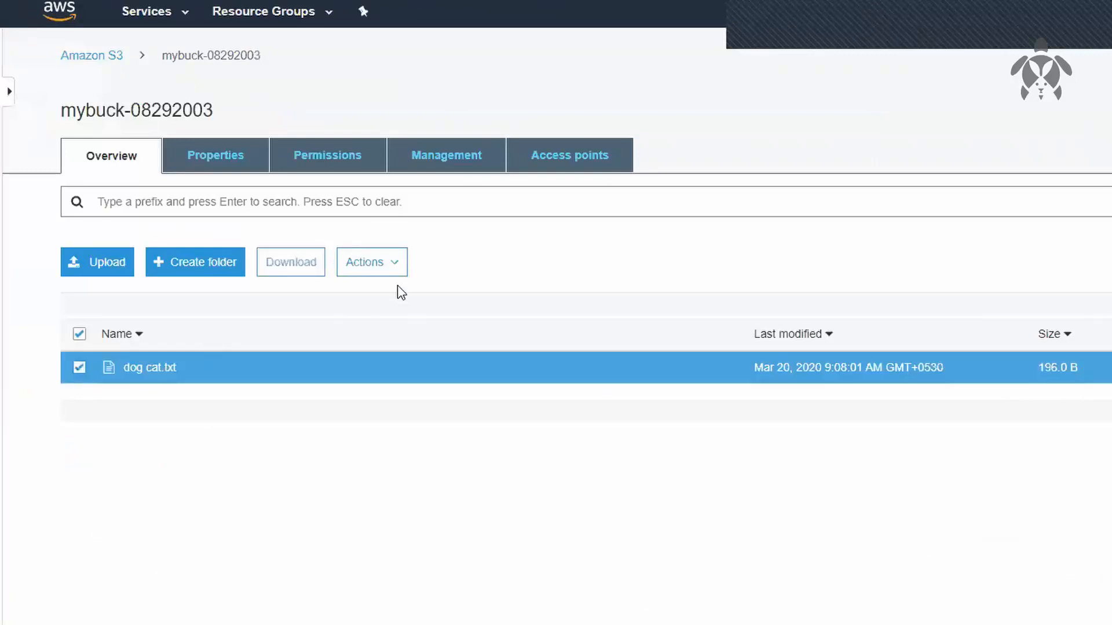
pyautogui.click(379, 270)
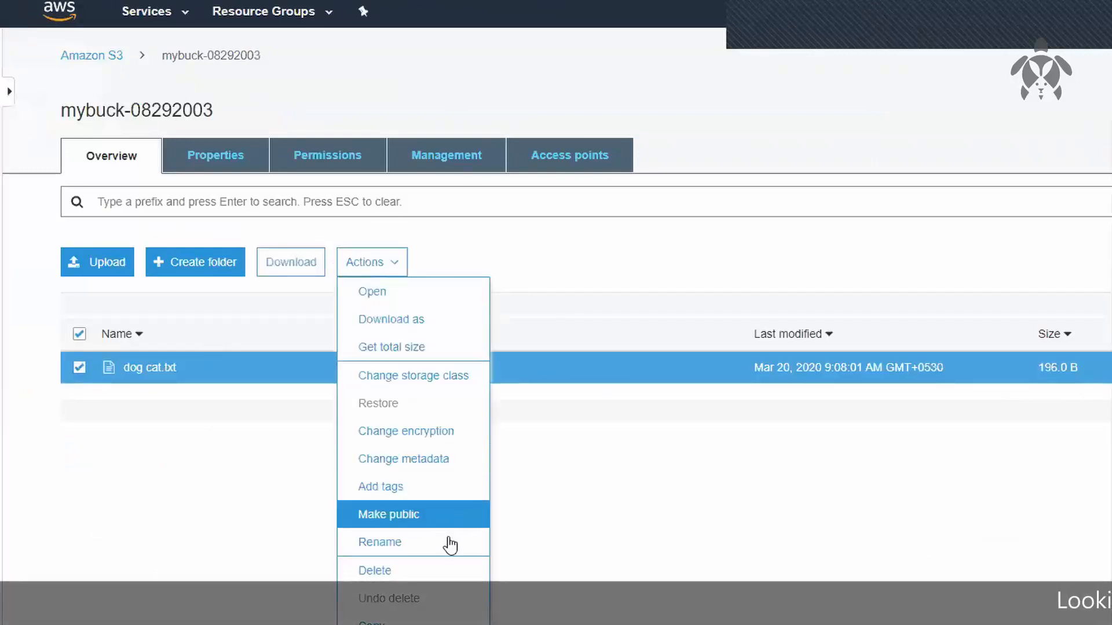
pyautogui.click(477, 572)
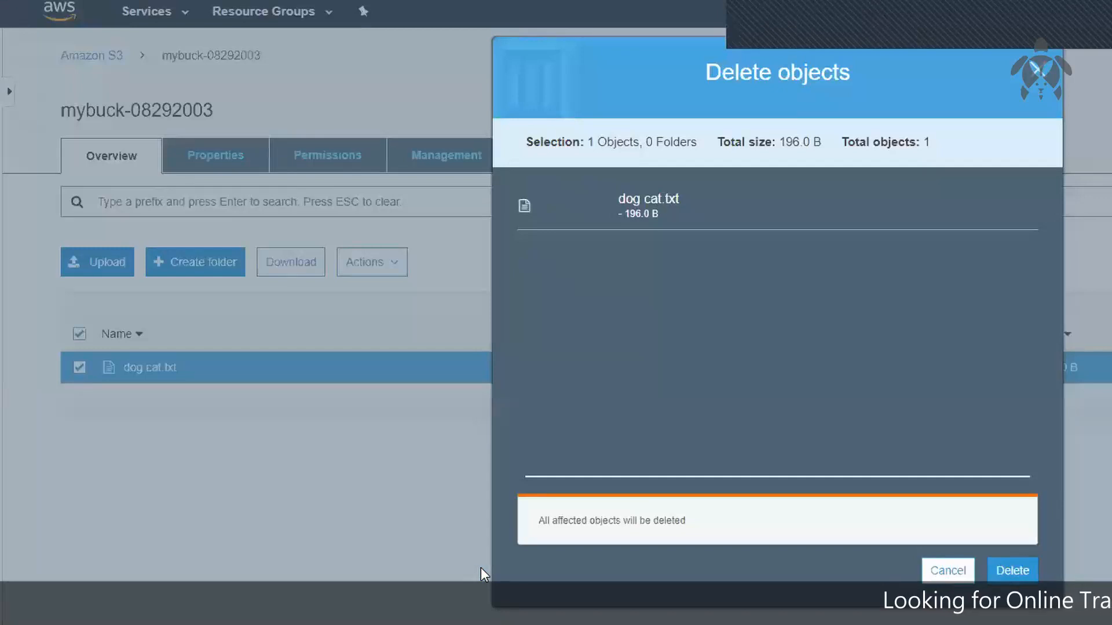
pyautogui.click(1012, 571)
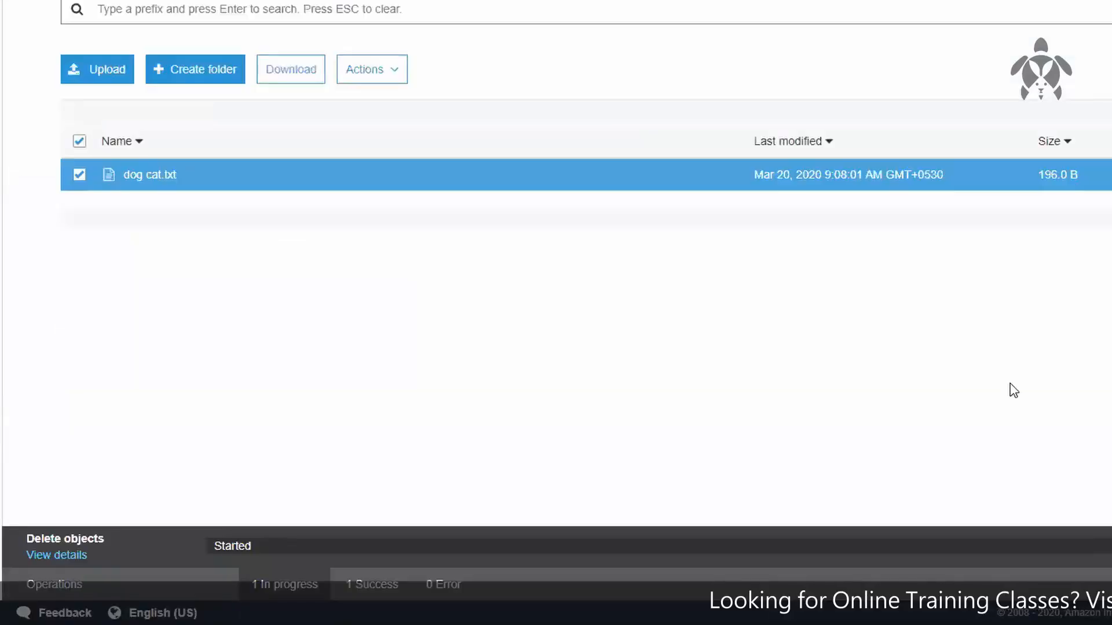
# Step: Examine the delete operation's details for dog cat.txt and close them
pyautogui.click(440, 585)
pyautogui.click(74, 557)
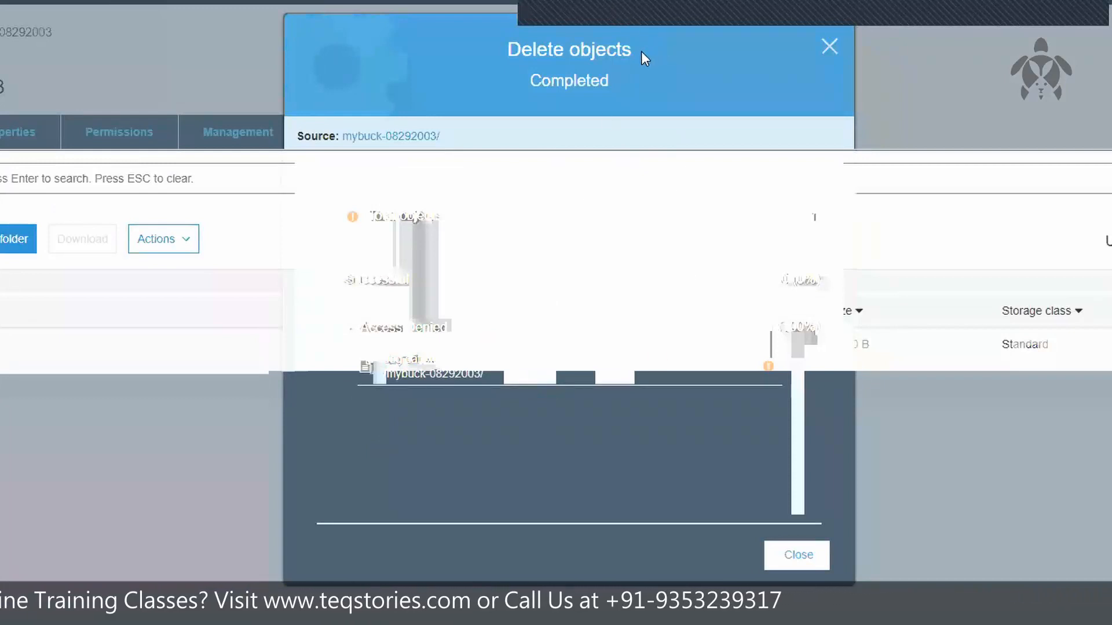
pyautogui.tripleClick(501, 55)
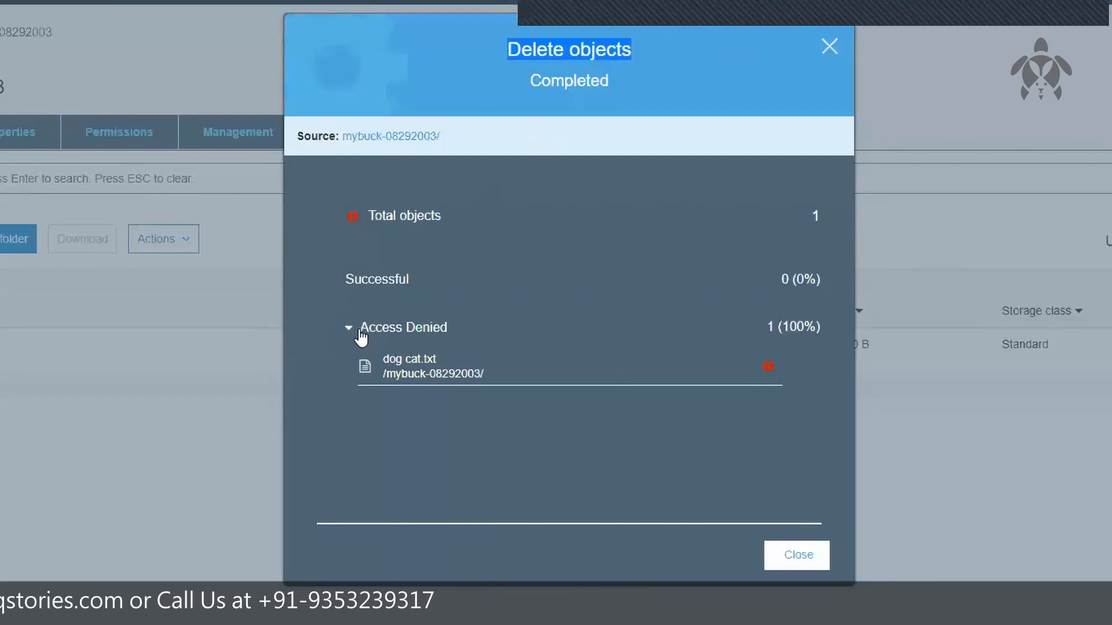
pyautogui.moveTo(380, 359); pyautogui.dragTo(519, 396)
pyautogui.click(544, 411)
pyautogui.click(832, 48)
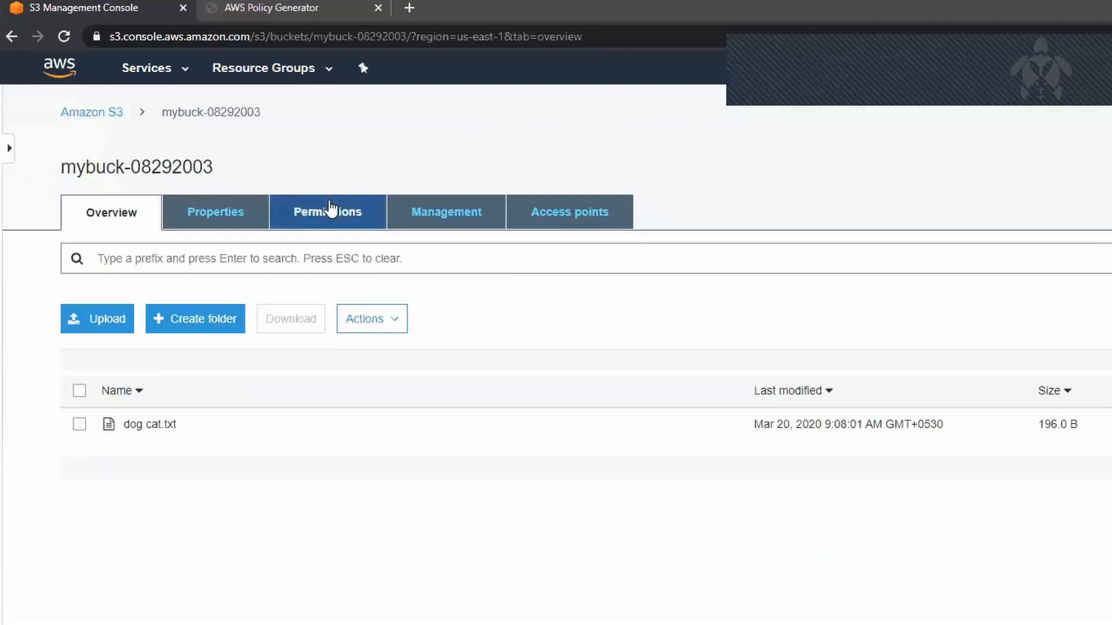
# Step: Check the bucket policy of mybuck-08292003 and return to the bucket's file list
pyautogui.click(323, 210)
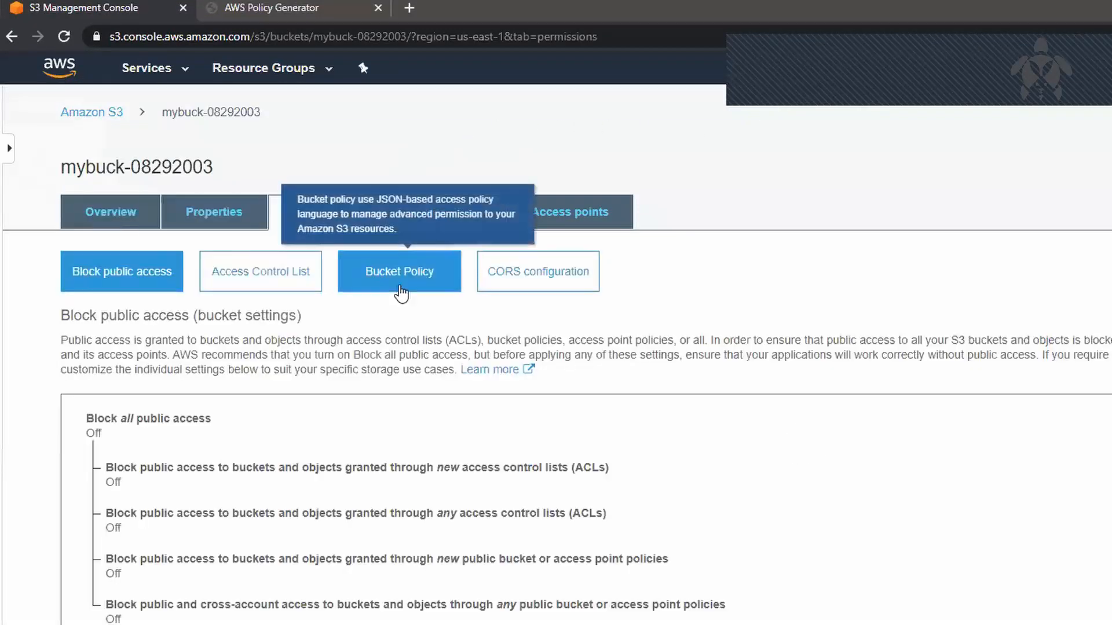
pyautogui.click(400, 284)
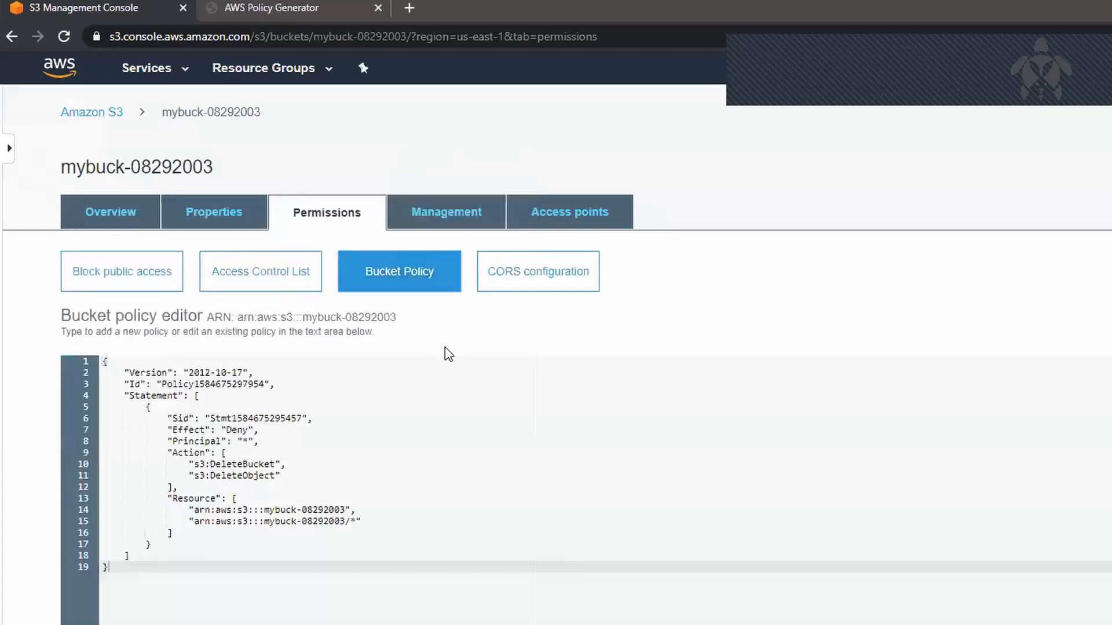
pyautogui.click(110, 210)
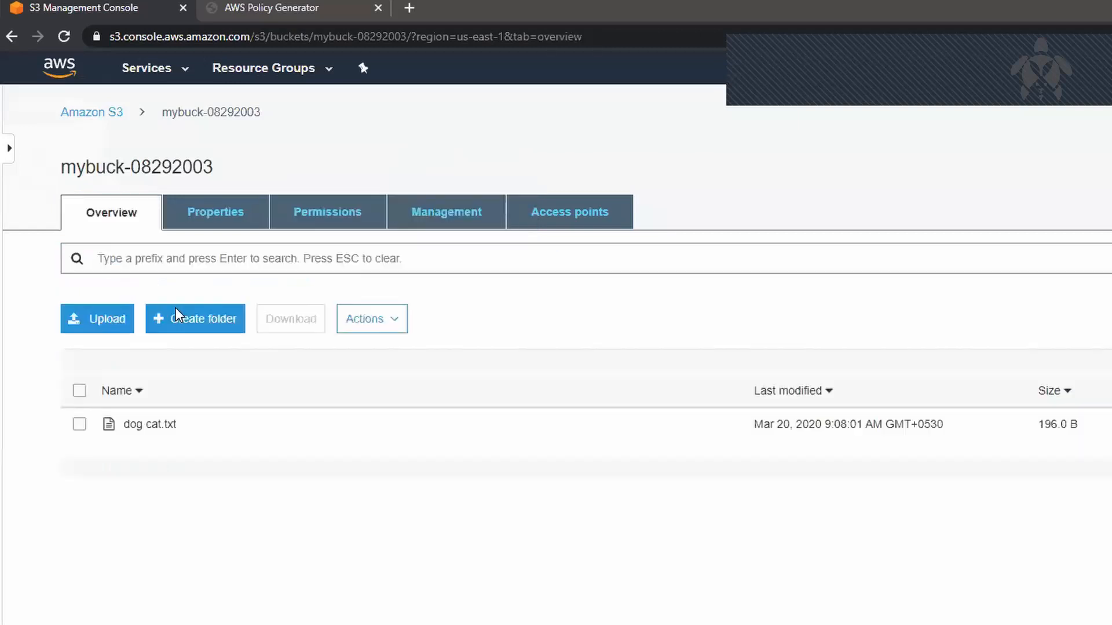
# Step: Open the object URL of dog cat.txt in a separate tab, return to the console and close the file's details
pyautogui.click(216, 425)
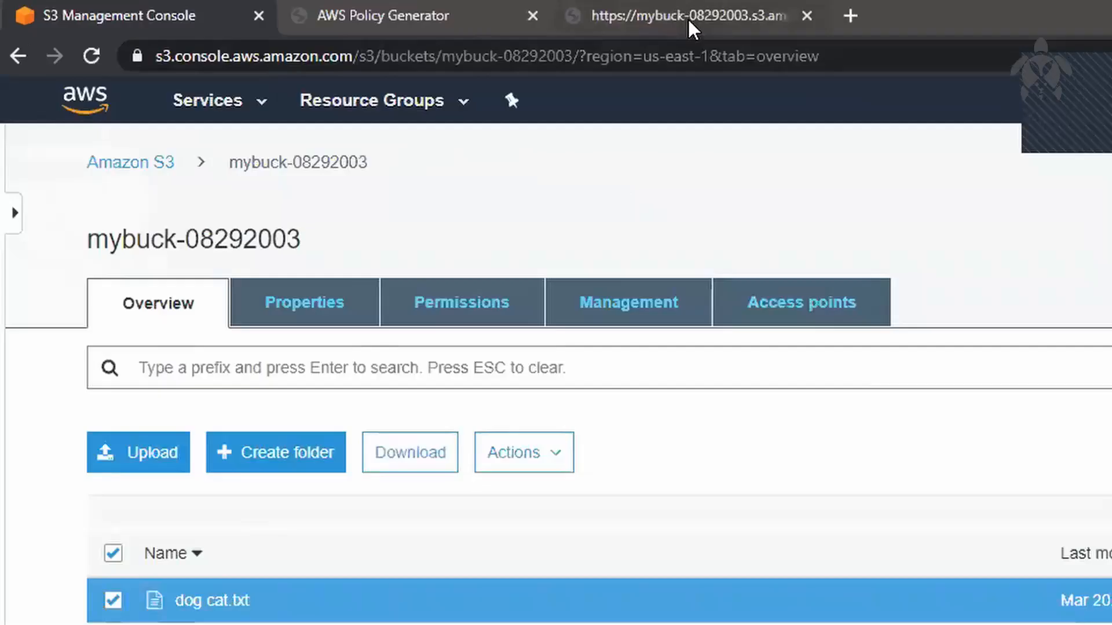
pyautogui.click(687, 18)
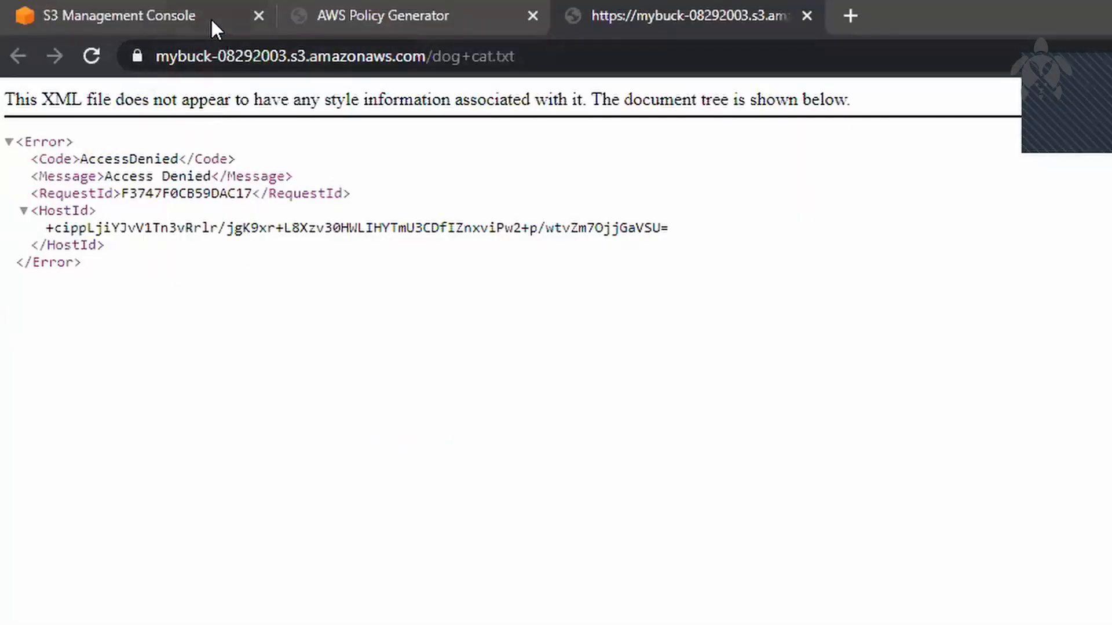
pyautogui.click(210, 17)
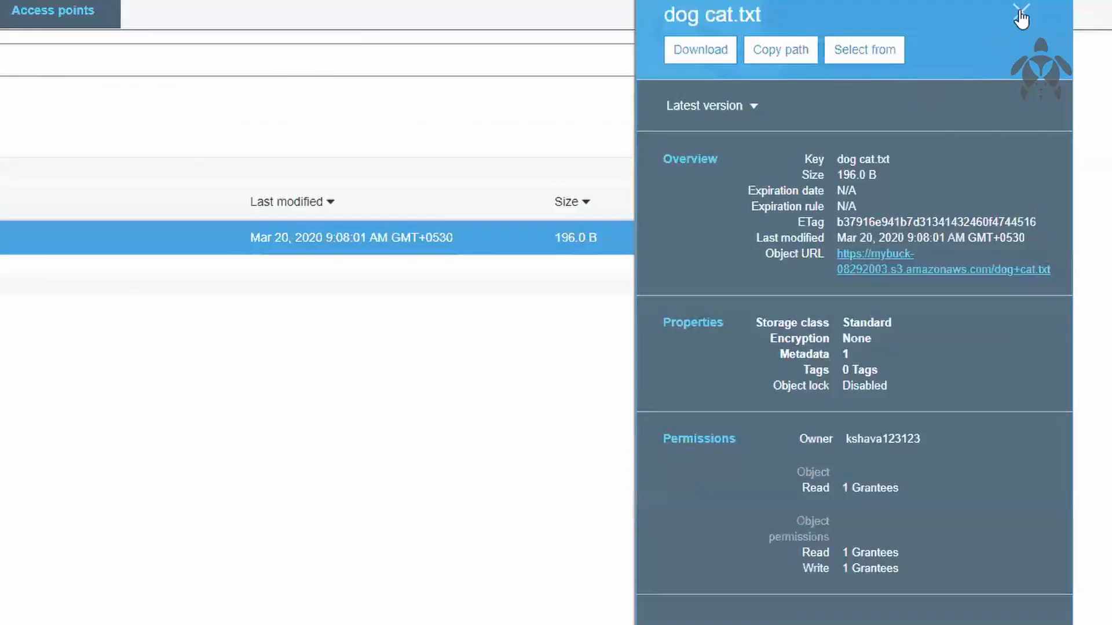
pyautogui.click(1020, 12)
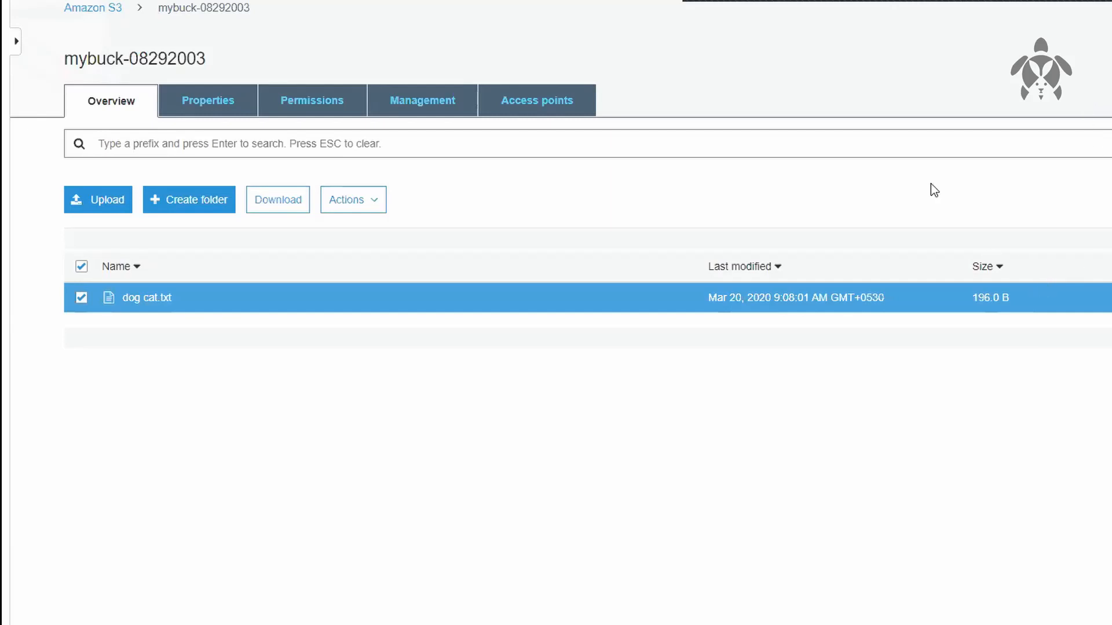
# Step: Open the bucket policy of mybuck-08292003 and review its statement block and the Deny effect
pyautogui.click(335, 104)
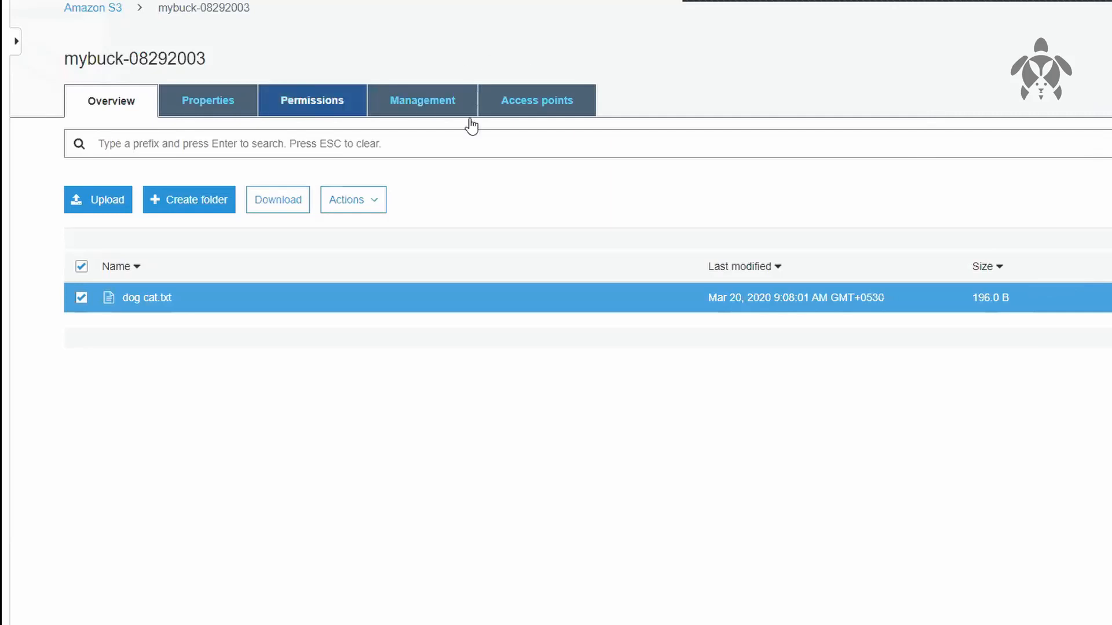
pyautogui.click(421, 160)
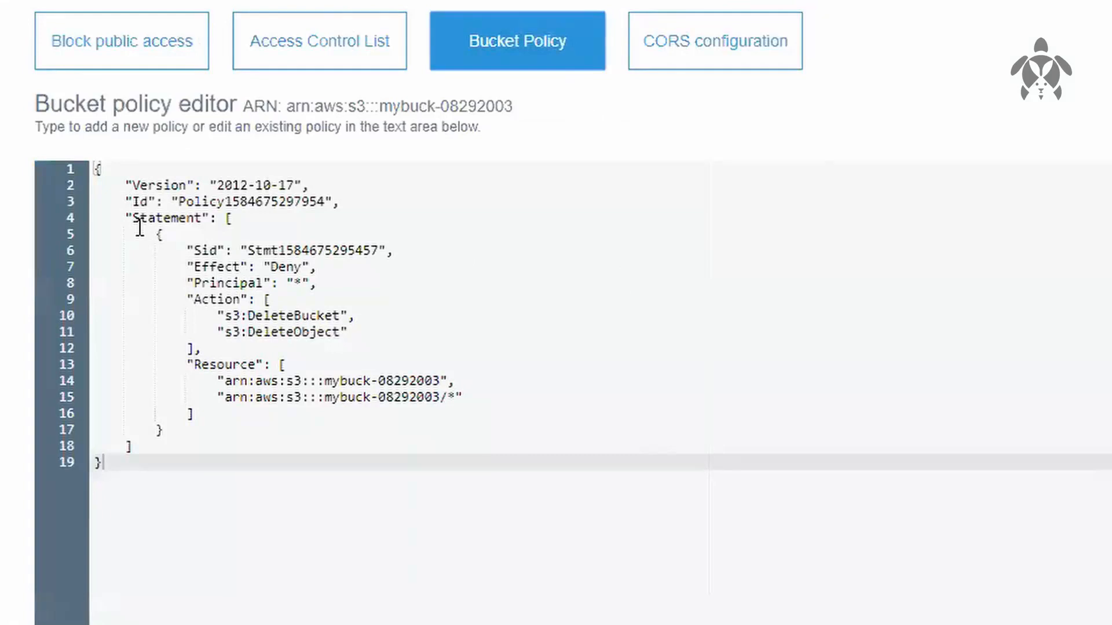
pyautogui.moveTo(141, 235); pyautogui.dragTo(275, 386)
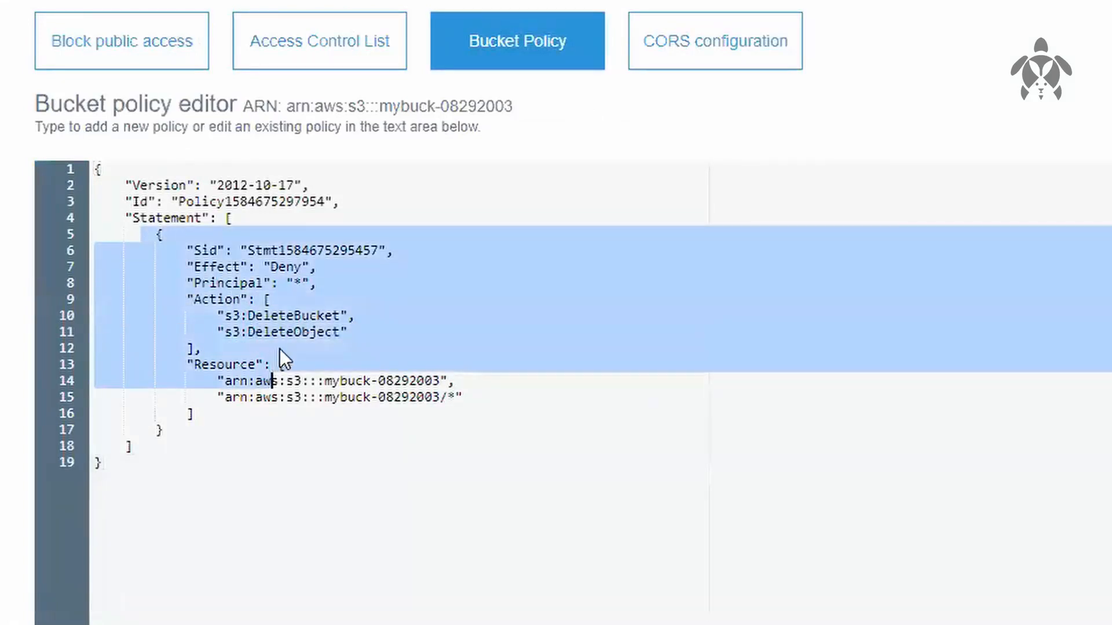
pyautogui.click(300, 272)
pyautogui.doubleClick(291, 268)
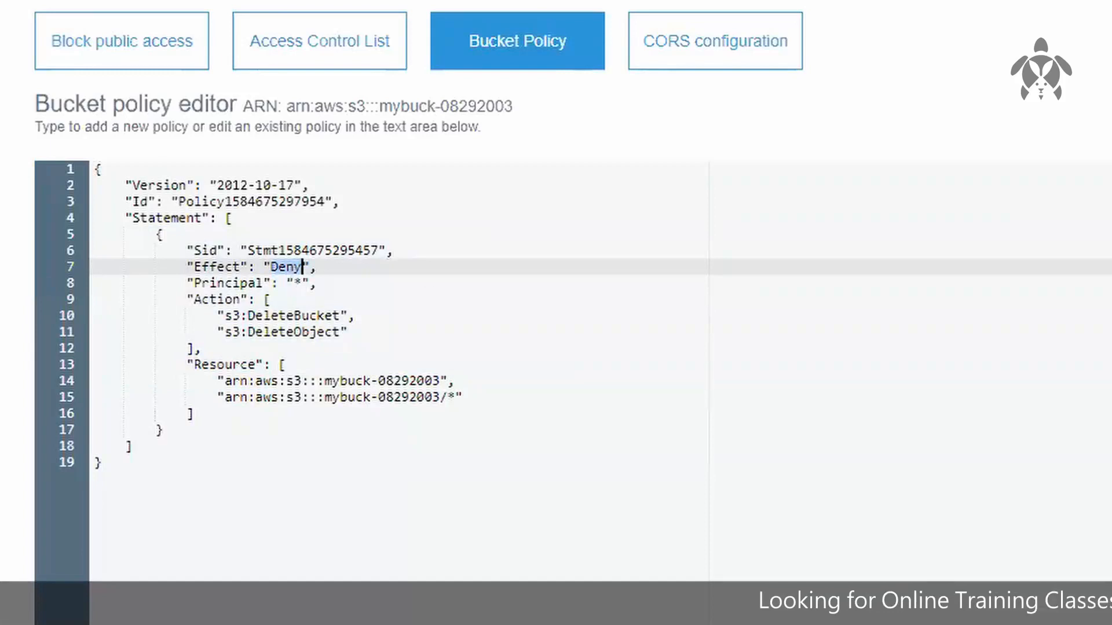
pyautogui.click(127, 427)
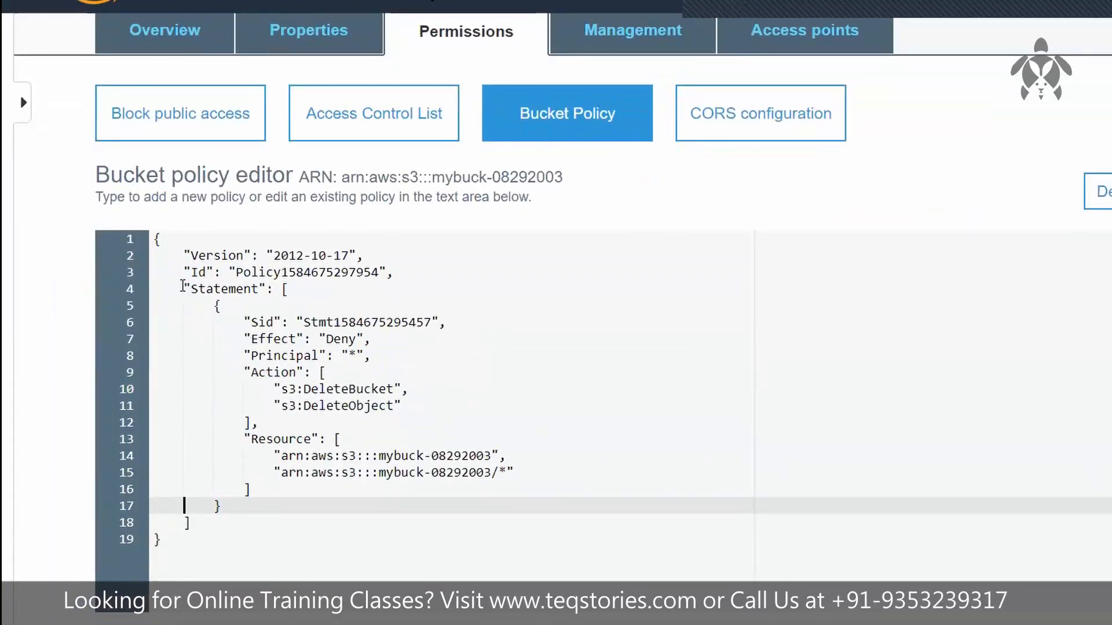
pyautogui.moveTo(181, 285); pyautogui.dragTo(265, 421)
pyautogui.moveTo(266, 421); pyautogui.dragTo(231, 524)
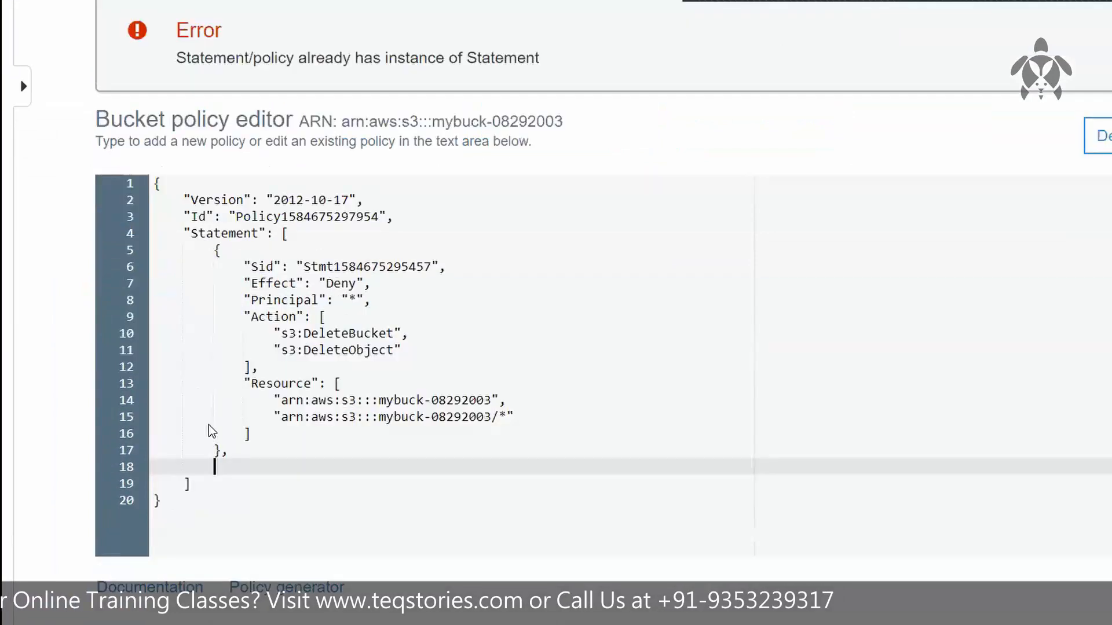
pyautogui.hotkey('ctrl', 'v')
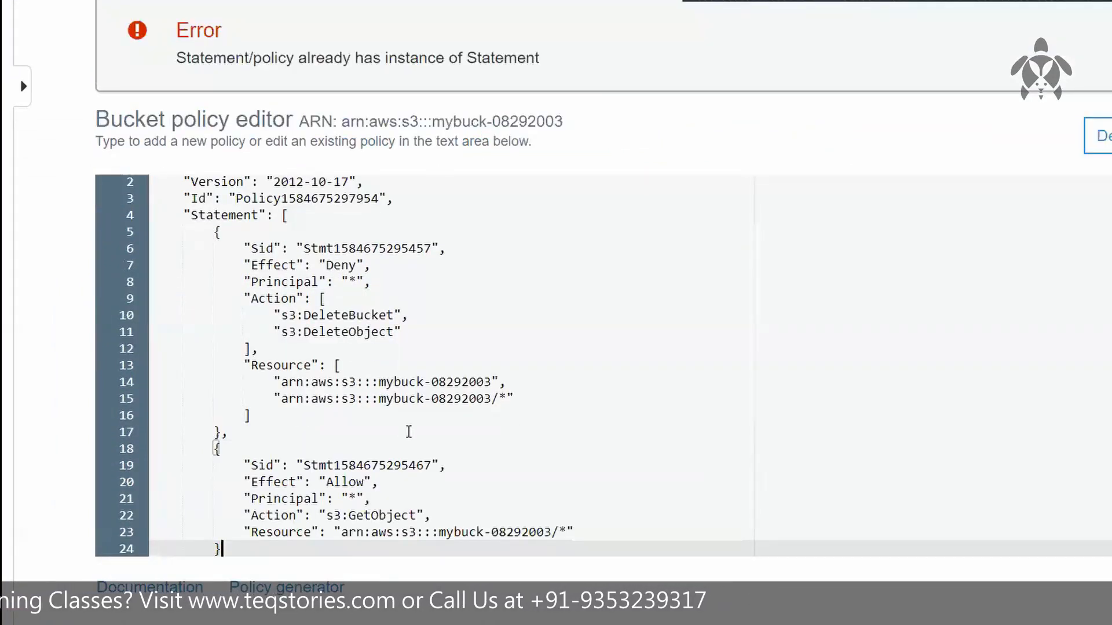
pyautogui.click(408, 432)
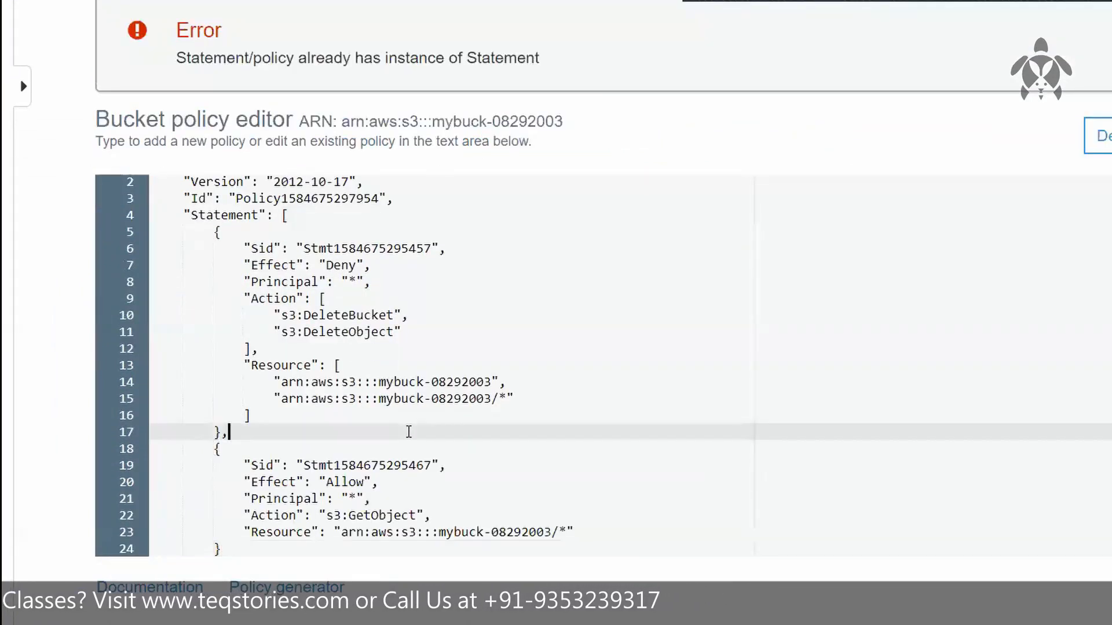
pyautogui.click(277, 215)
pyautogui.scroll(-1, 278, 216)
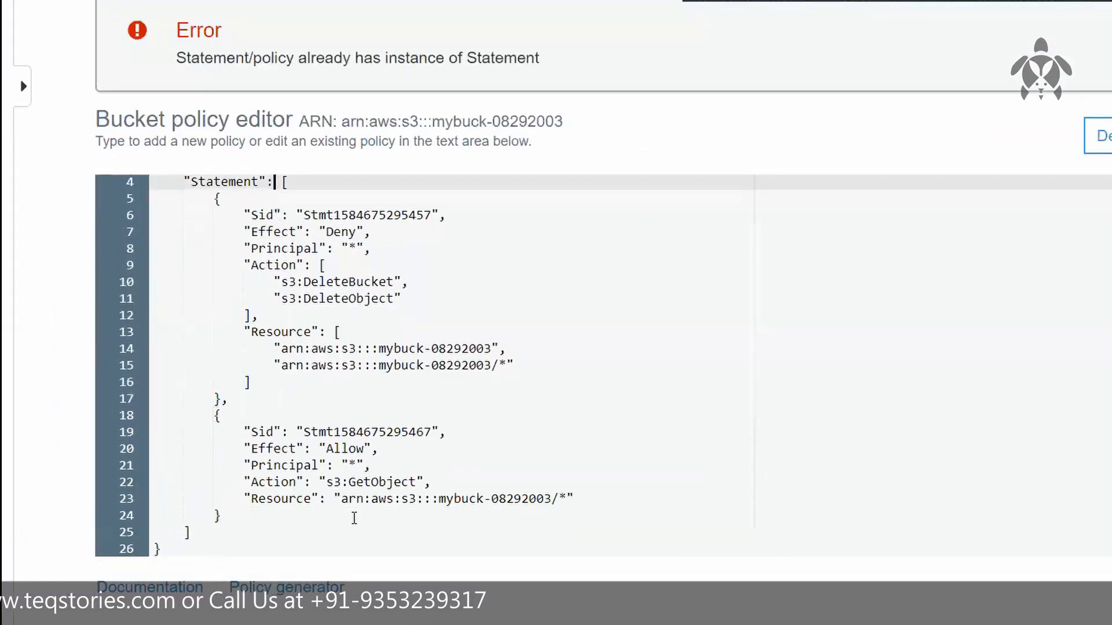
# Step: Save the bucket policy and review its two statements
pyautogui.click(1110, 136)
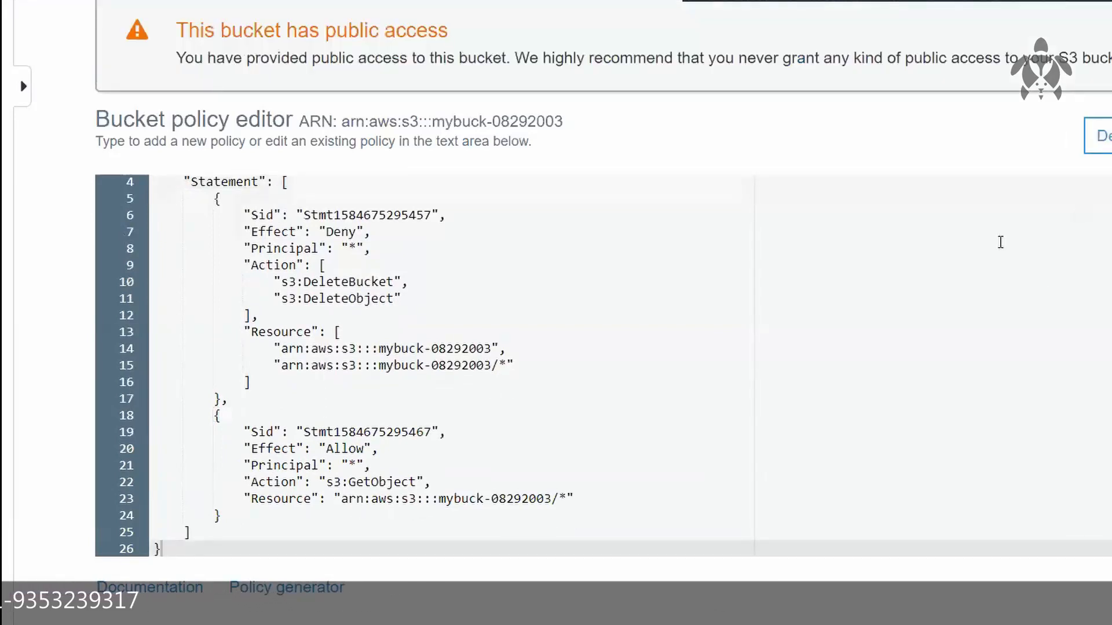
pyautogui.scroll(1, 807, 245)
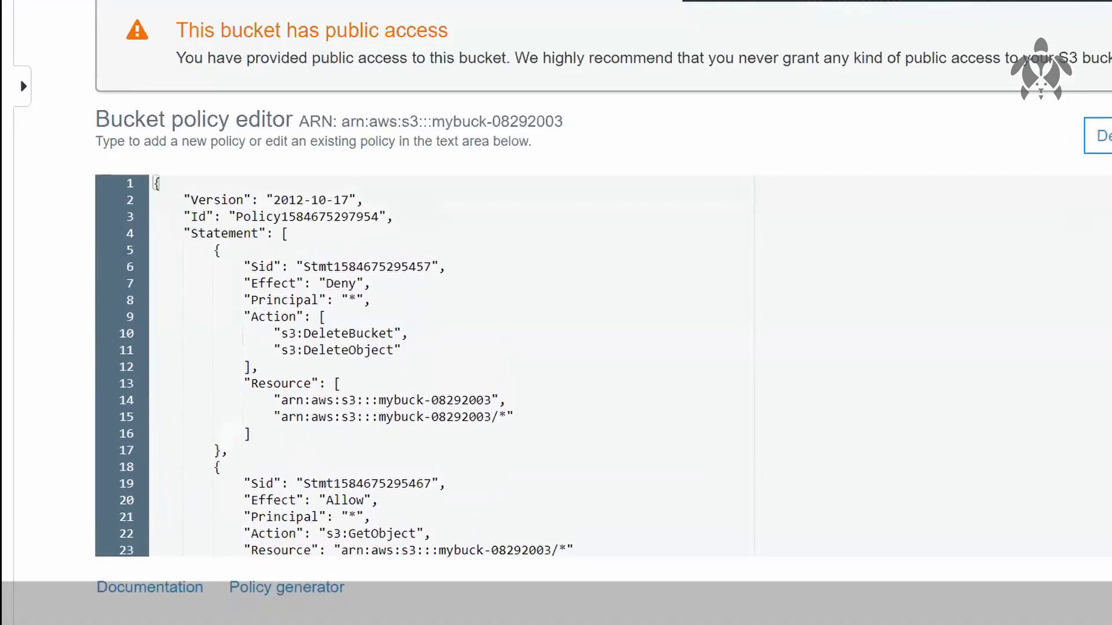
pyautogui.scroll(3, 556, 313)
pyautogui.click(891, 53)
pyautogui.click(886, 101)
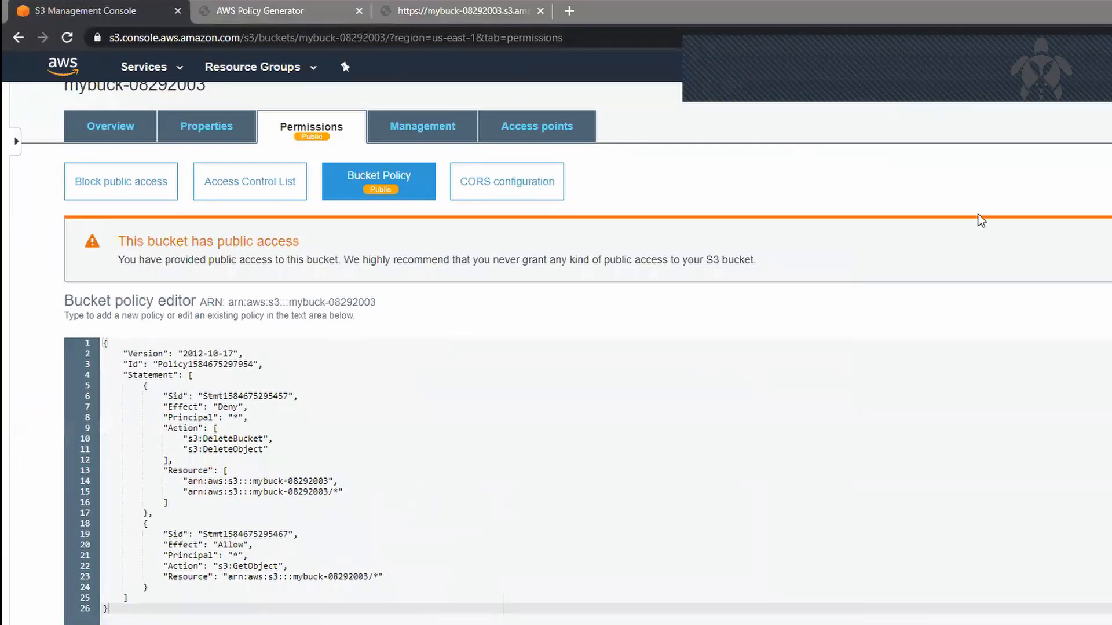
# Step: Return to the bucket's file list, reload the object URL of dog cat.txt in its tab, and go back to the console
pyautogui.click(91, 129)
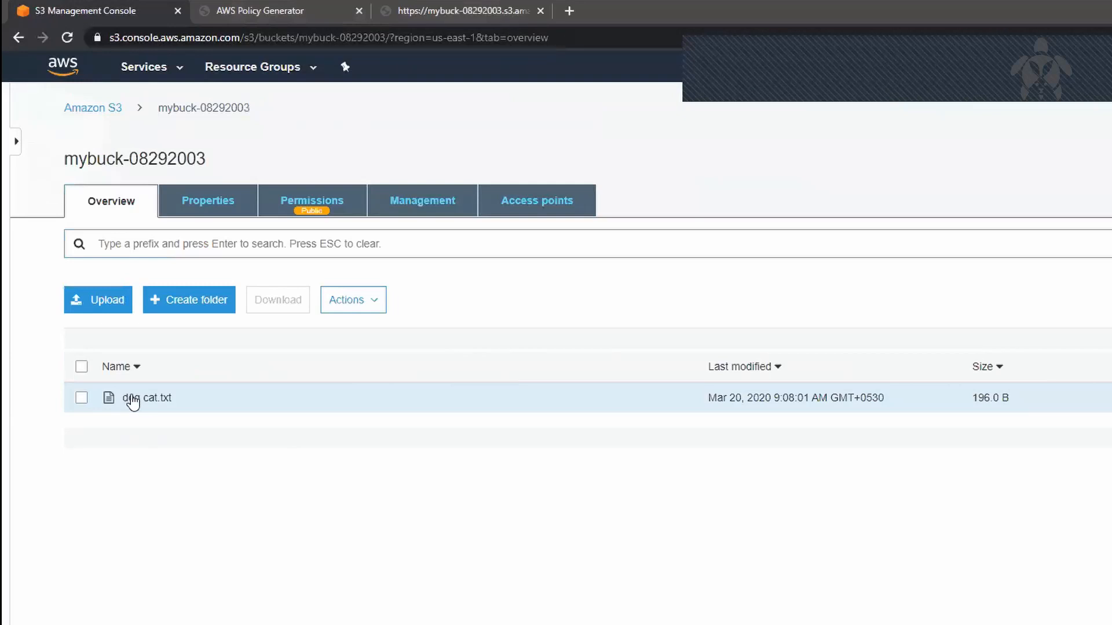
pyautogui.click(507, 11)
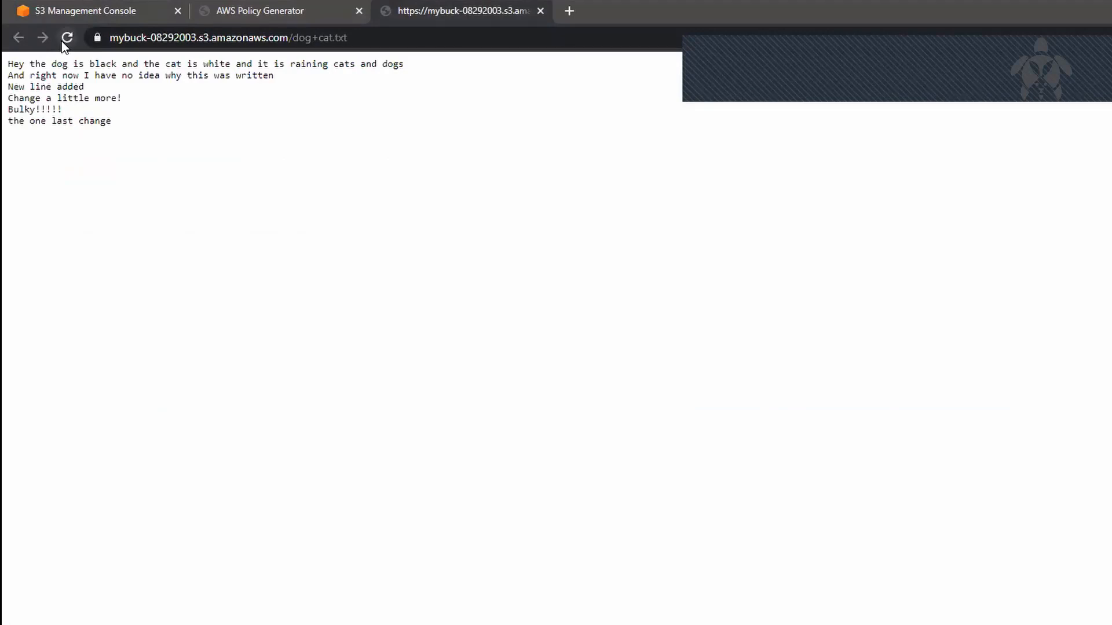
pyautogui.click(112, 13)
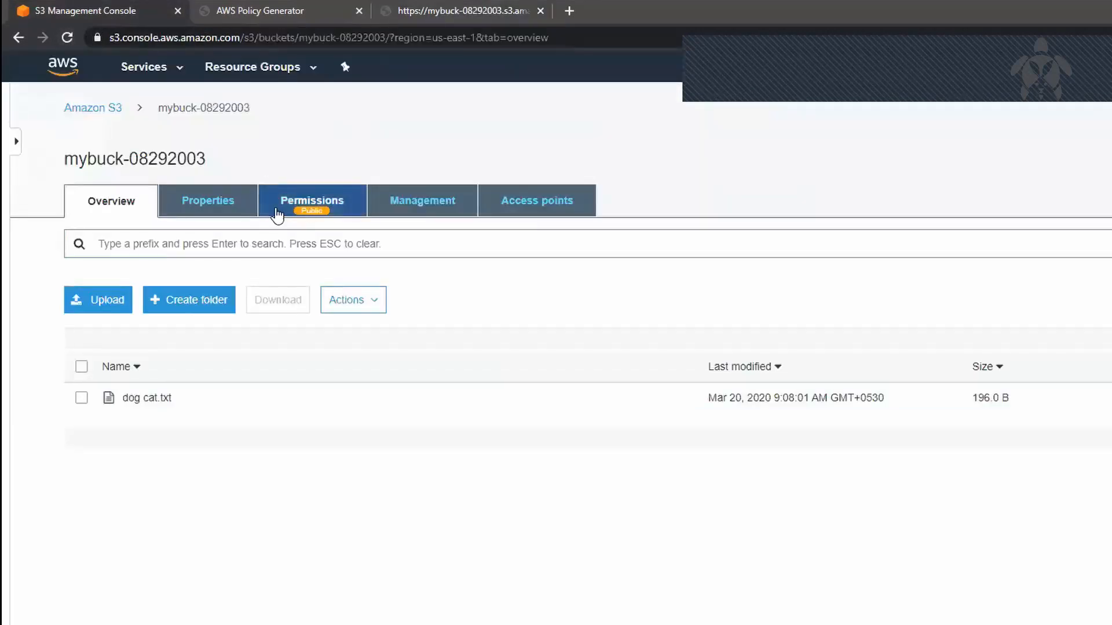
# Step: Open dog cat.txt and inspect its properties and its own access permissions
pyautogui.click(146, 400)
pyautogui.click(235, 200)
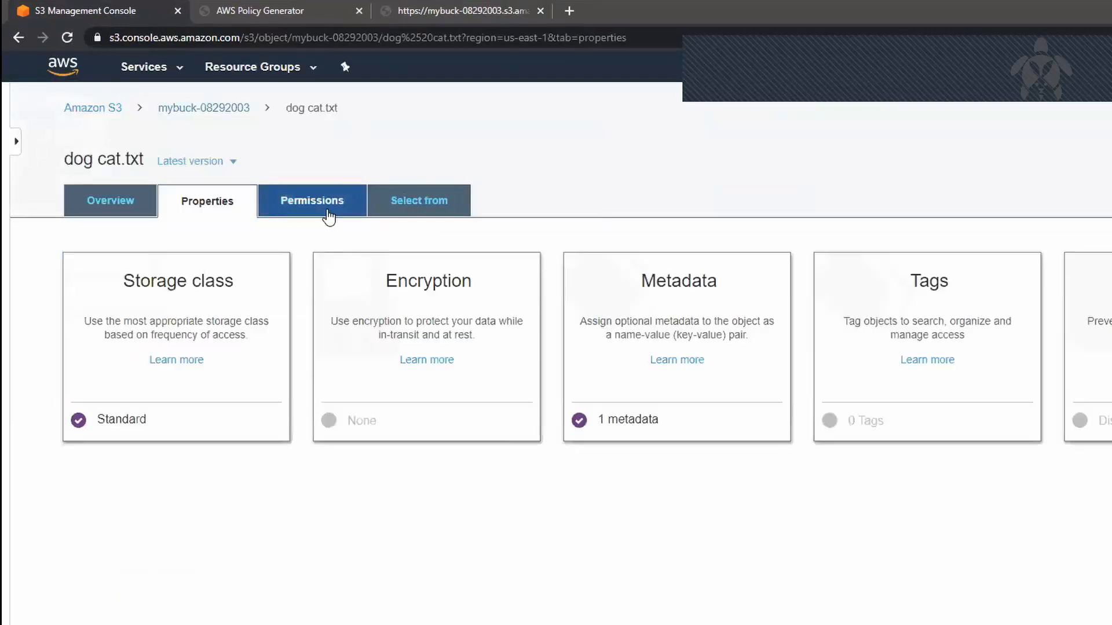
pyautogui.click(336, 208)
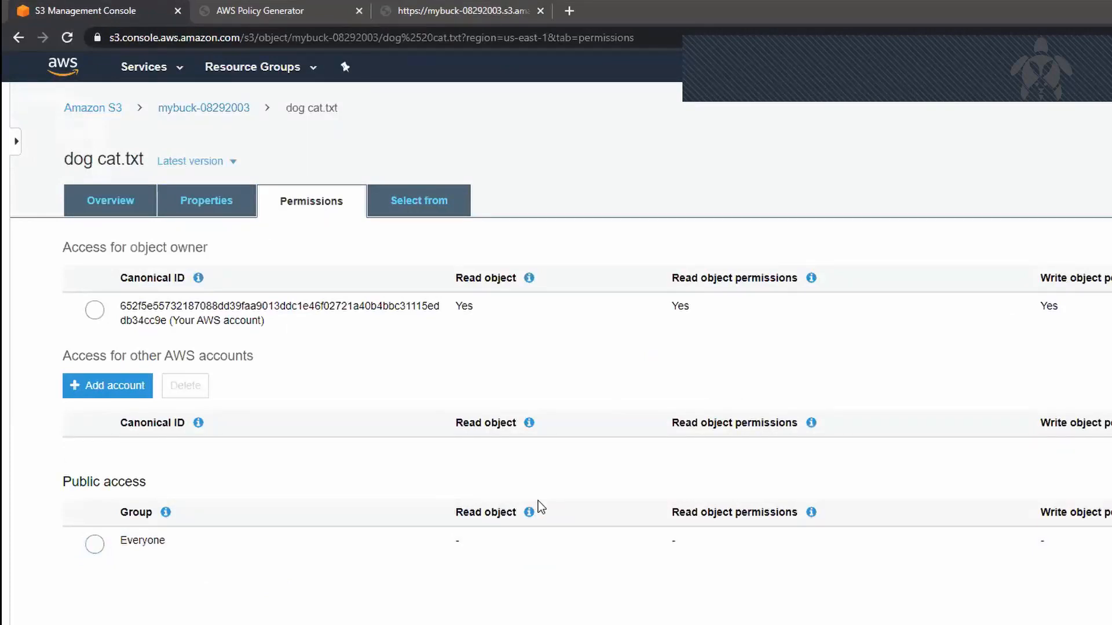
# Step: Return to mybuck-08292003, open its bucket policy, and examine the Allow statement's action and resource
pyautogui.click(176, 109)
pyautogui.click(346, 213)
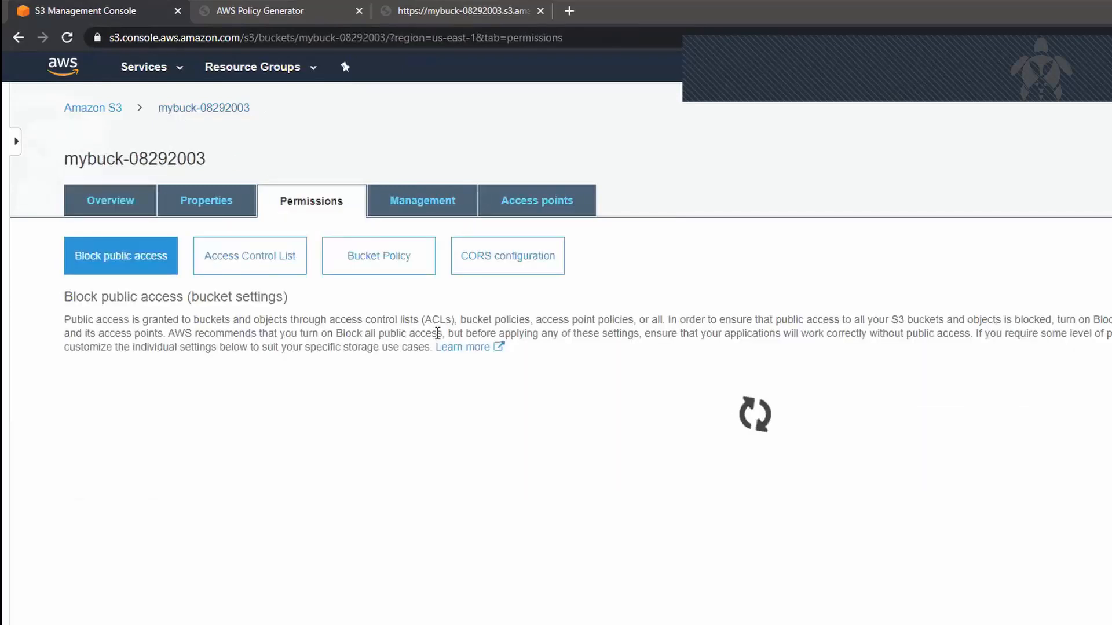
pyautogui.click(392, 267)
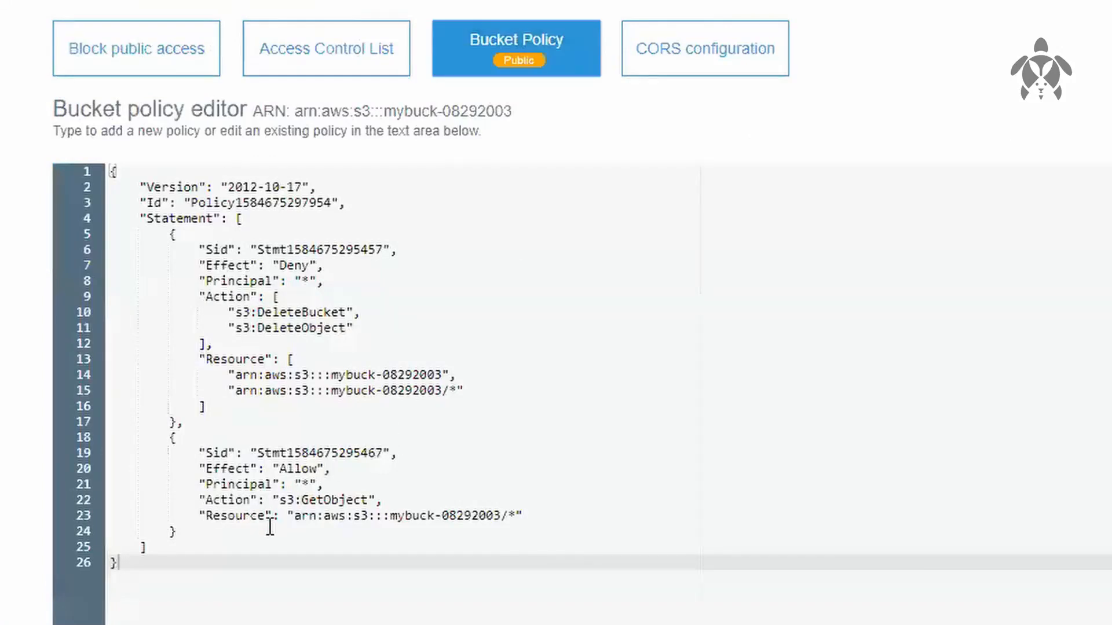
pyautogui.click(270, 528)
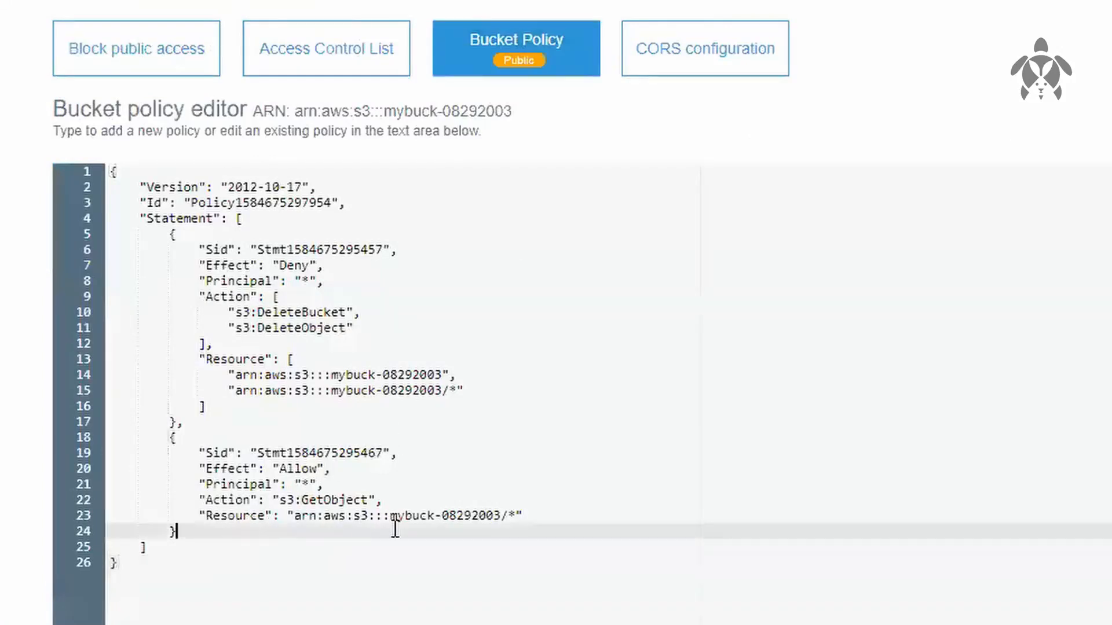
pyautogui.moveTo(494, 526); pyautogui.dragTo(524, 503)
pyautogui.click(524, 495)
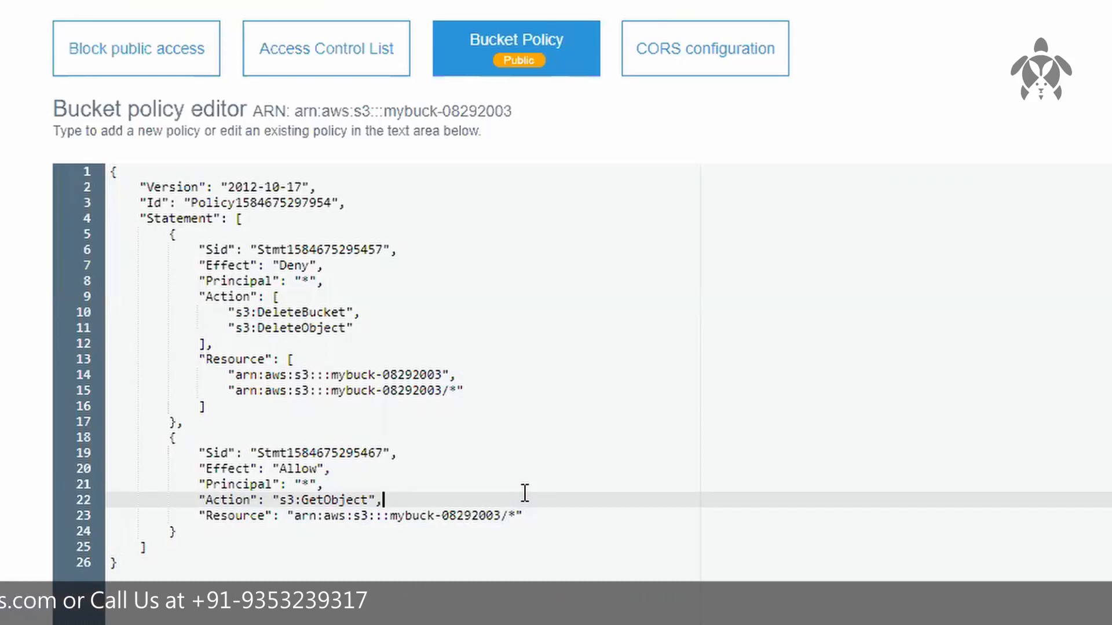
pyautogui.click(640, 527)
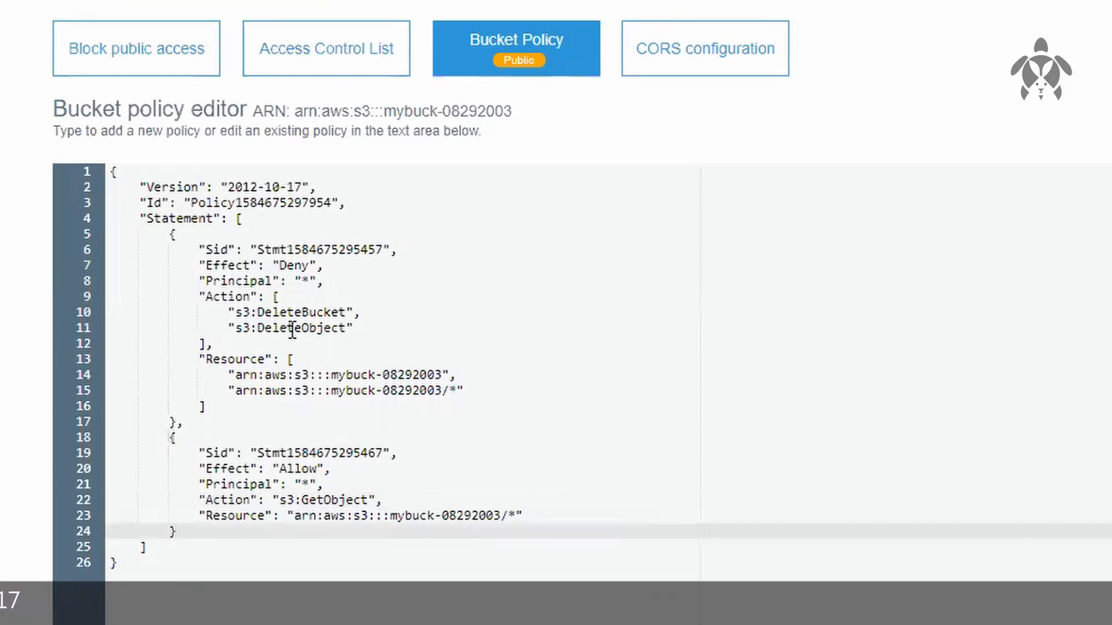